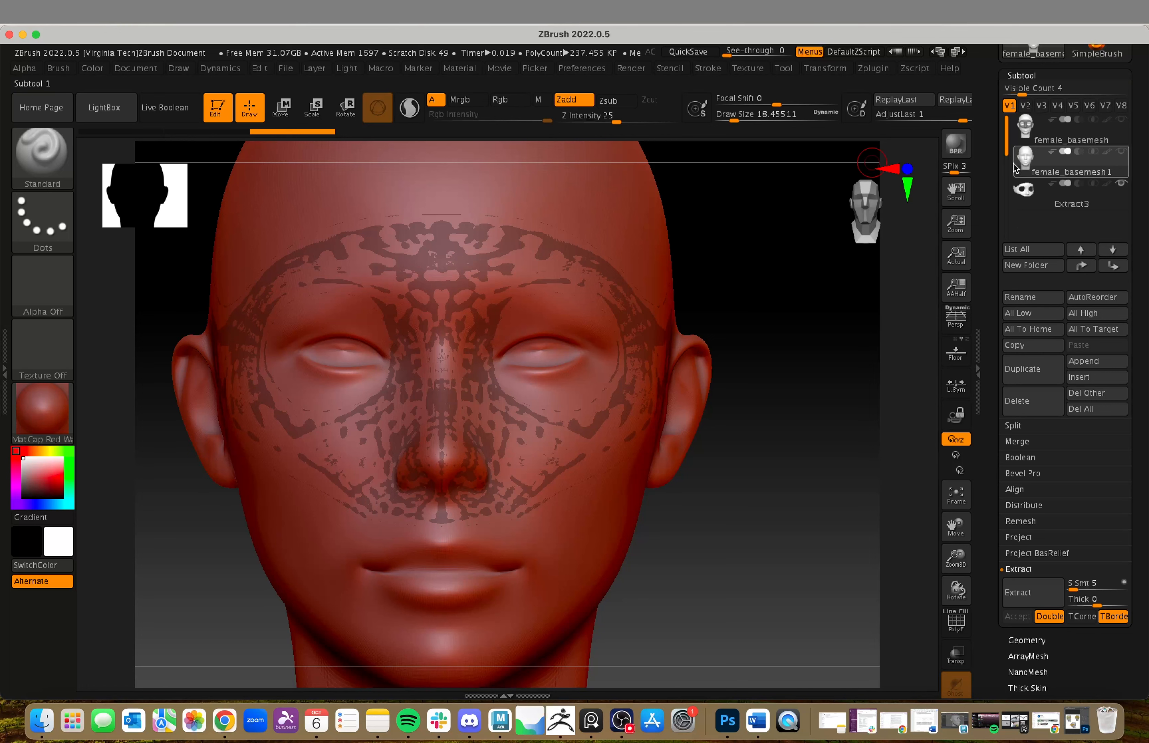
# - Make the Extract3 mask the active subtool and show the female_basemesh1 head together with it
pyautogui.click(1038, 193)
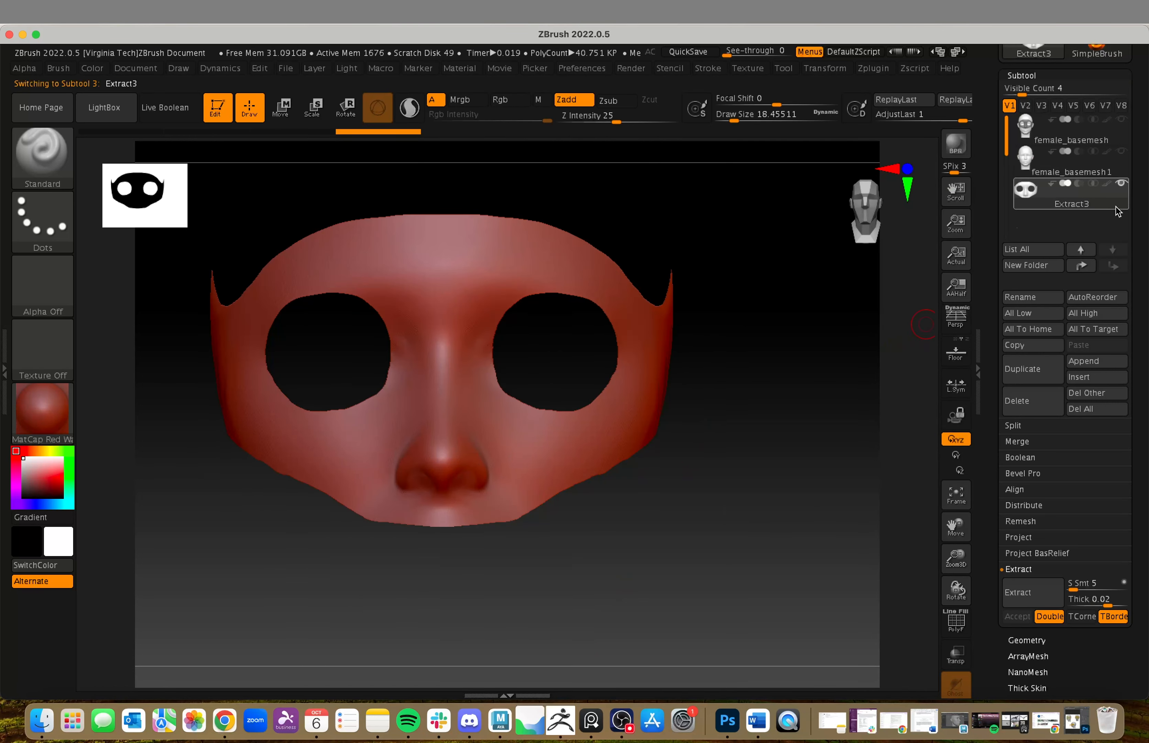
pyautogui.click(1121, 151)
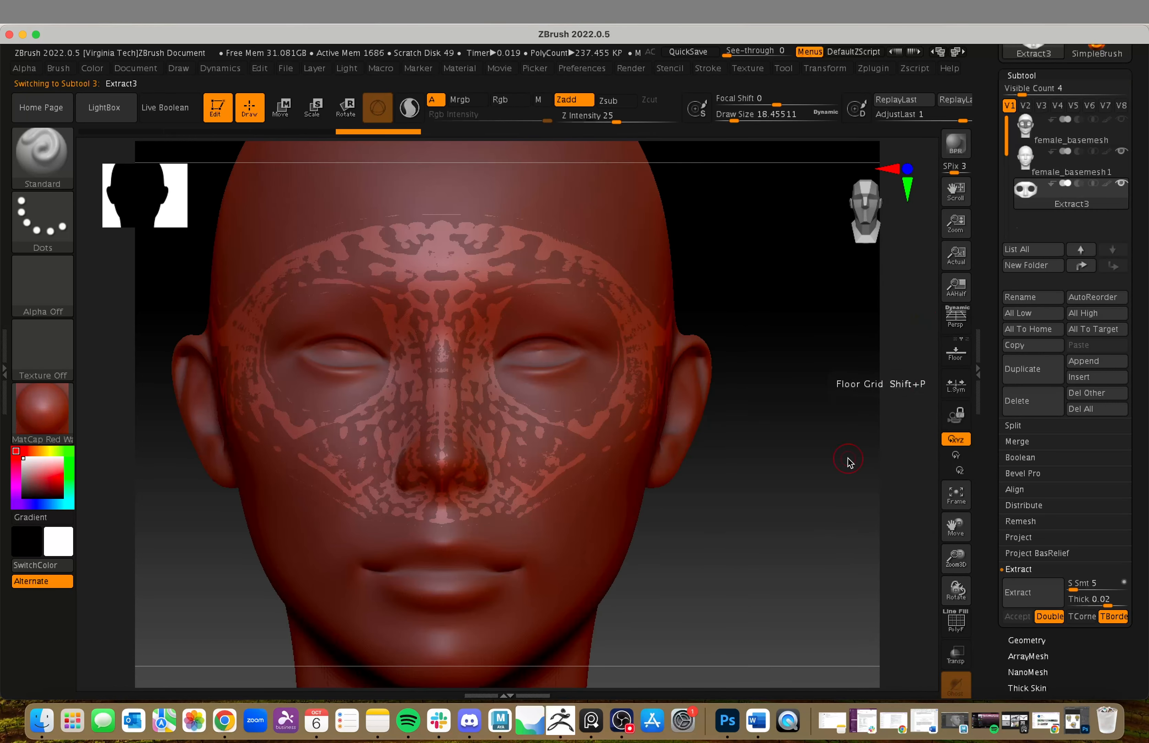
pyautogui.moveTo(847, 461); pyautogui.dragTo(724, 505)
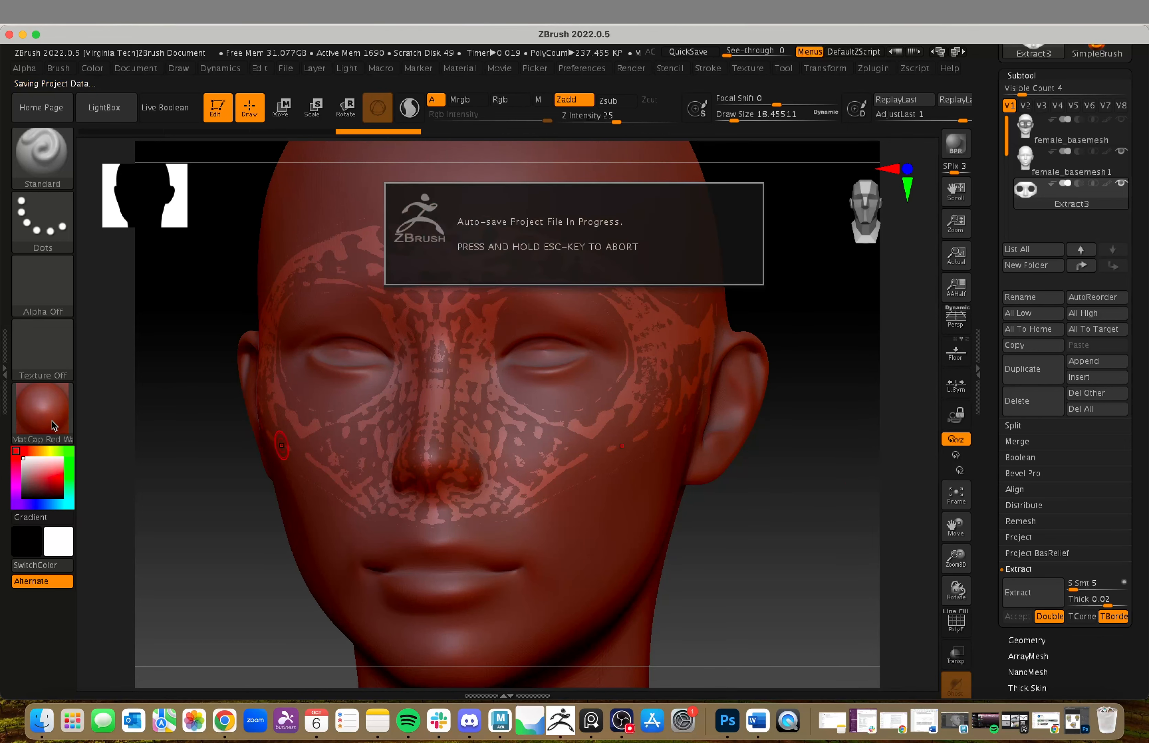
# - Change the material to MatCap Gray and check the mask's fit on the head from the front and side
pyautogui.click(43, 399)
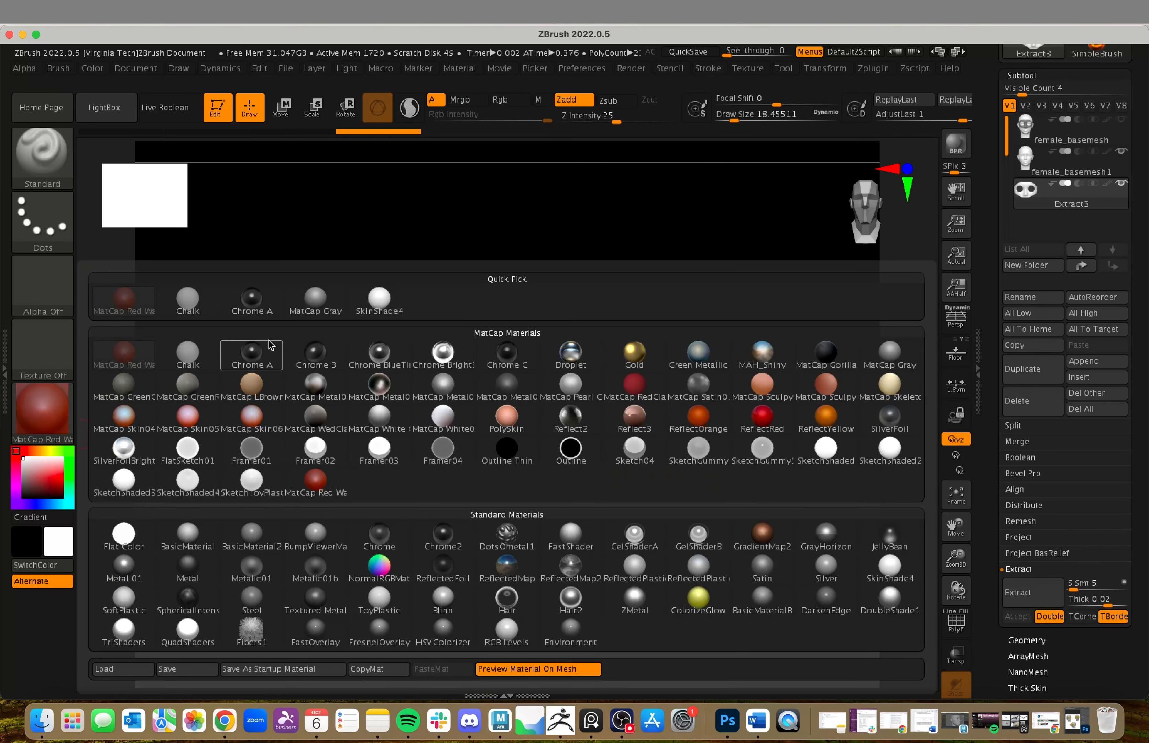
pyautogui.click(314, 298)
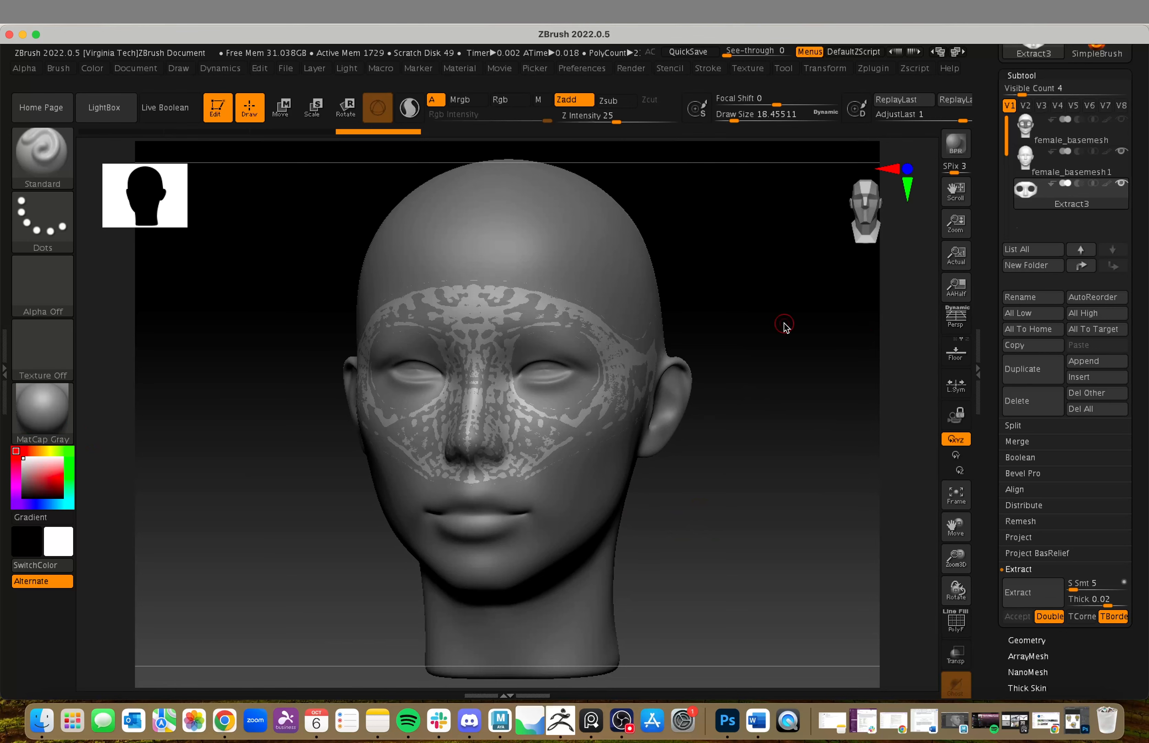
pyautogui.moveTo(784, 325); pyautogui.dragTo(761, 481)
pyautogui.moveTo(833, 491); pyautogui.dragTo(715, 494)
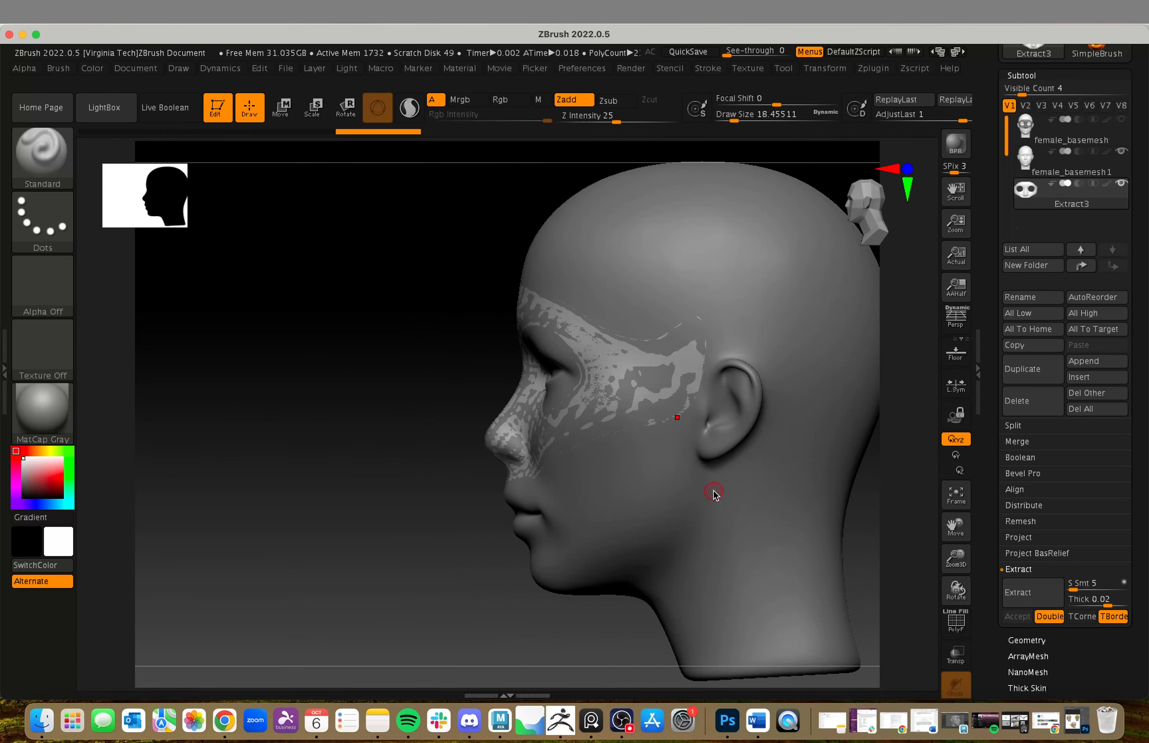
pyautogui.moveTo(285, 500); pyautogui.dragTo(344, 487)
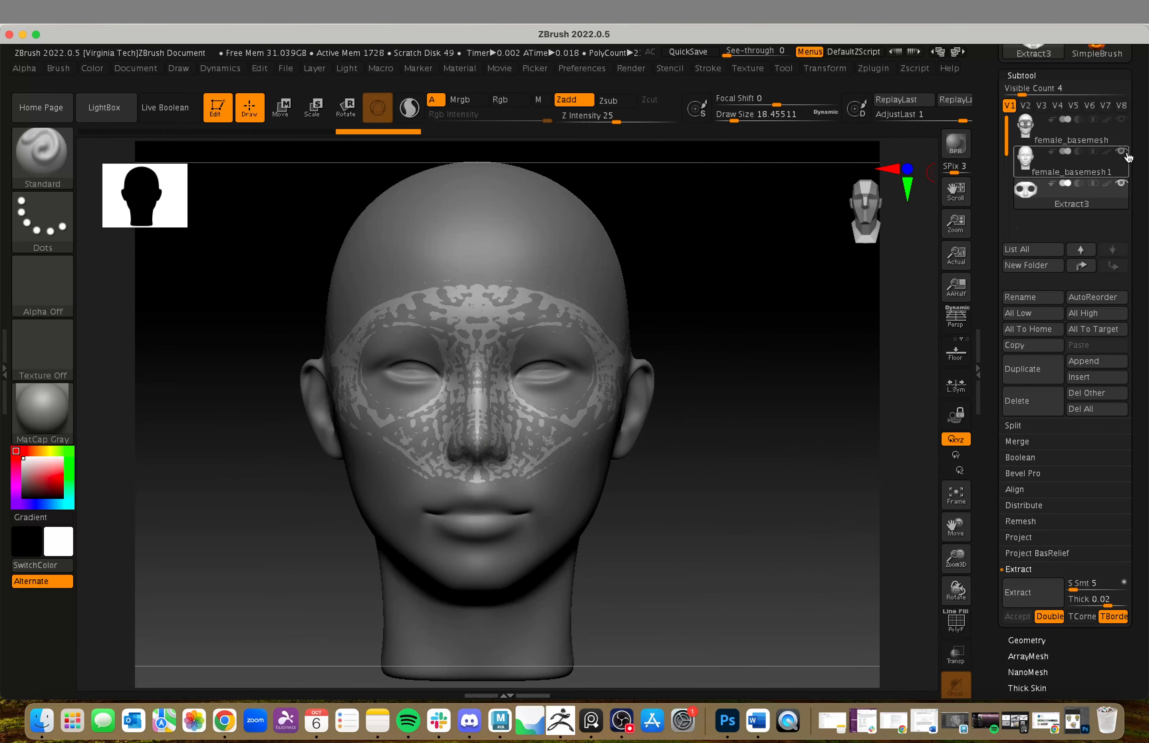
# - Hide the female_basemesh1 head so that only the Extract3 mask is displayed
pyautogui.keyDown('ctrl'); pyautogui.keyDown('shift'); pyautogui.click(1074, 205); pyautogui.keyUp('shift'); pyautogui.keyUp('ctrl')
pyautogui.keyDown('alt'); pyautogui.moveTo(763, 461); pyautogui.dragTo(699, 518); pyautogui.keyUp('alt')
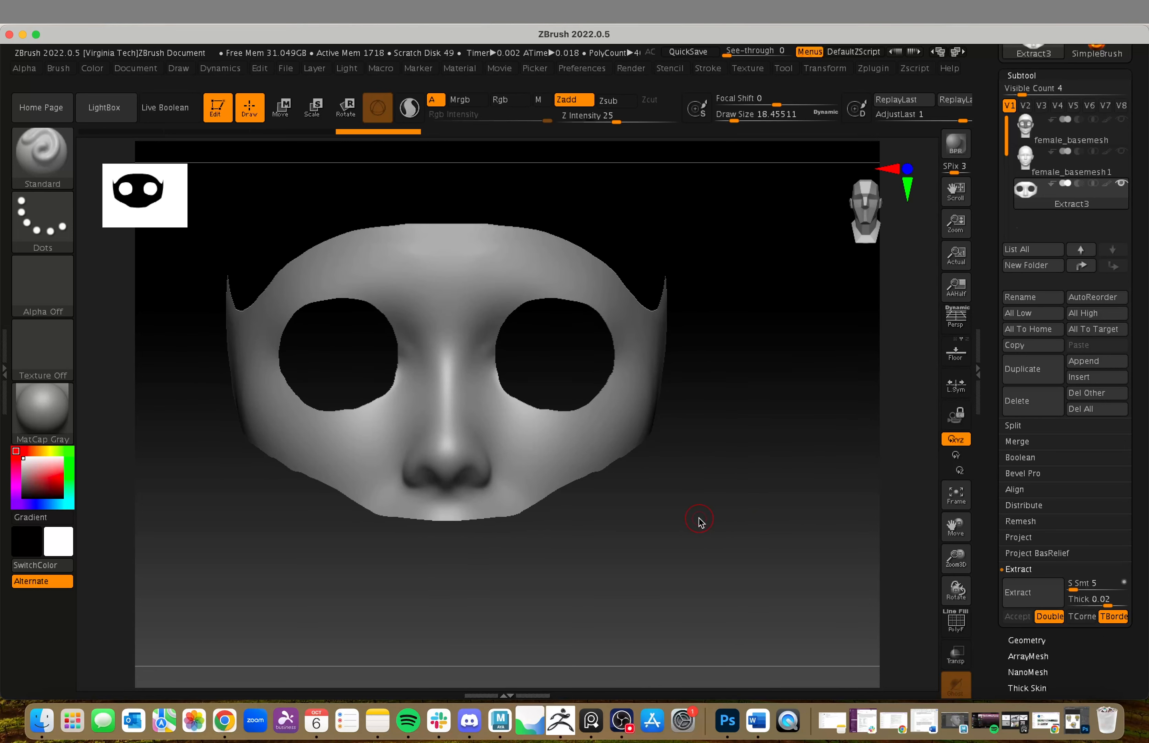
pyautogui.keyDown('alt'); pyautogui.moveTo(701, 522); pyautogui.dragTo(662, 518); pyautogui.keyUp('alt')
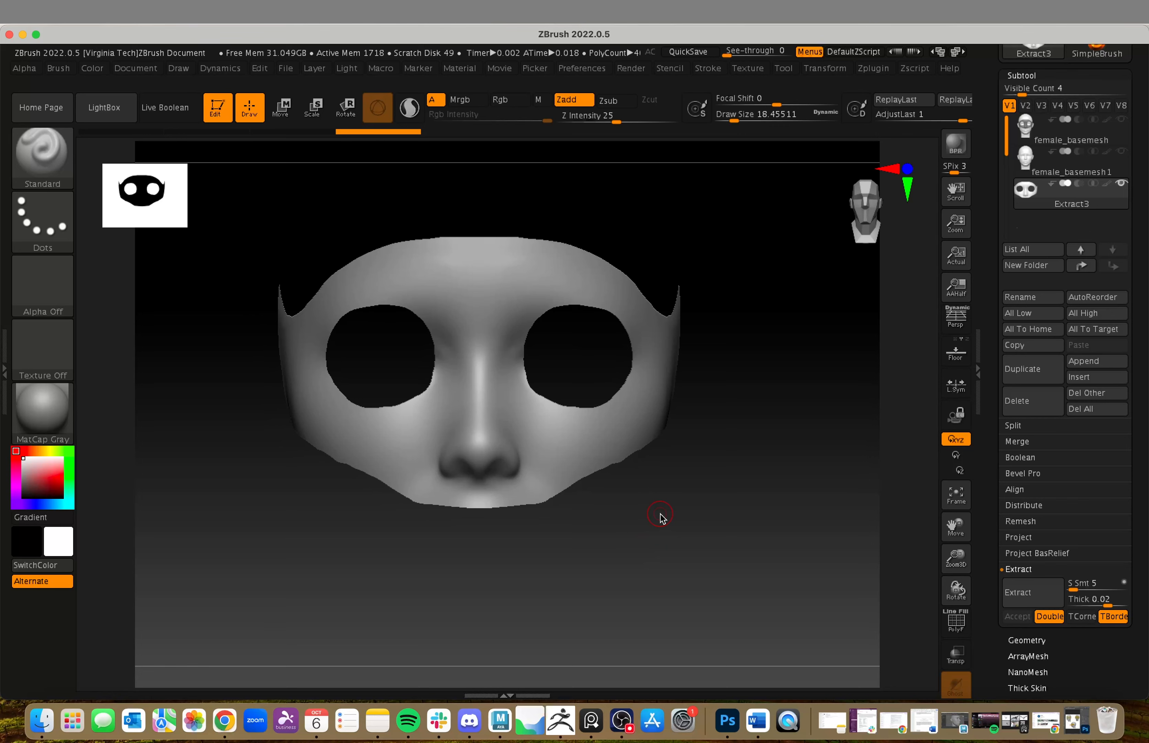
# - Switch to Photoshop to review the beaked mask design in KriaMaskSketch.psd, and return to ZBrush
pyautogui.click(723, 709)
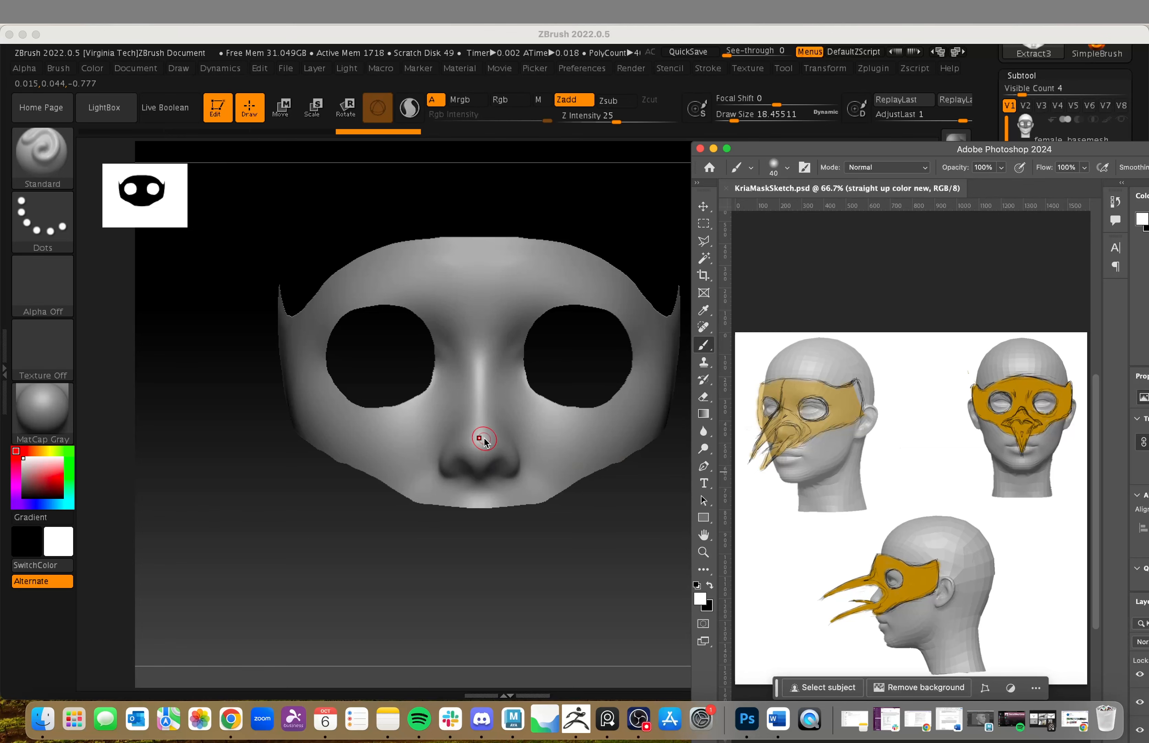
pyautogui.click(715, 149)
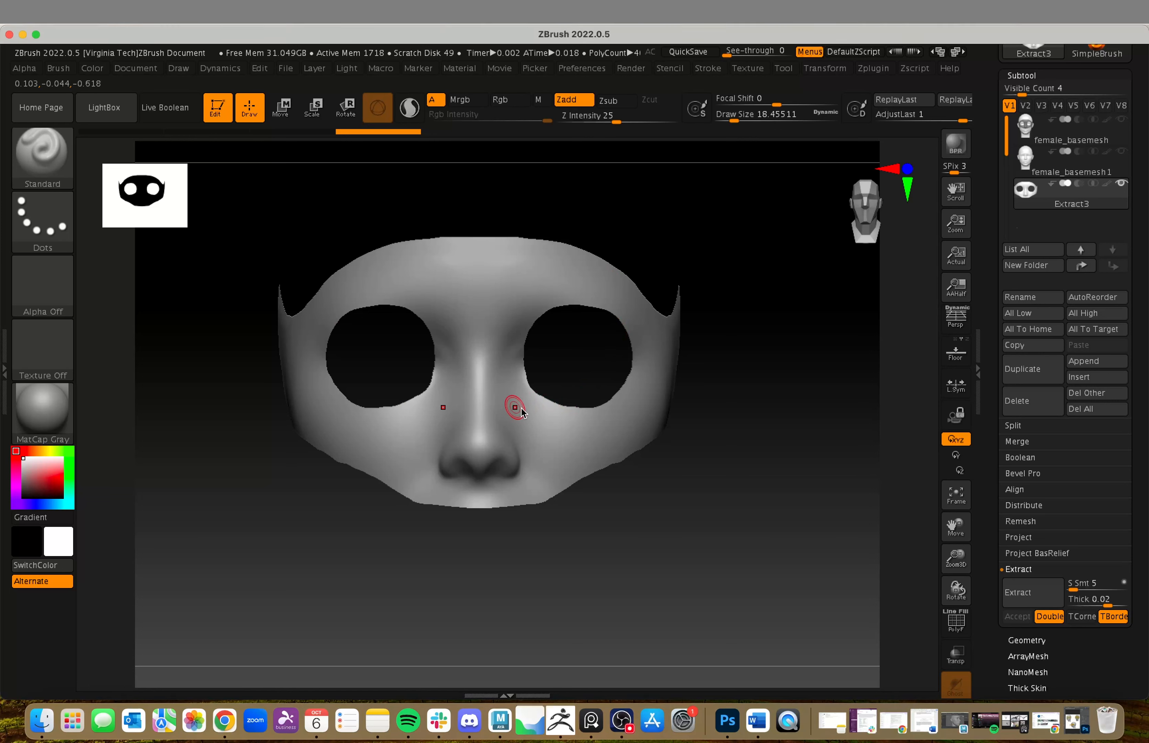
# - Enlarge the brush to a draw size of about 62 and smooth the mask's nose tip and nostril area
pyautogui.press('s')
pyautogui.press('shift')
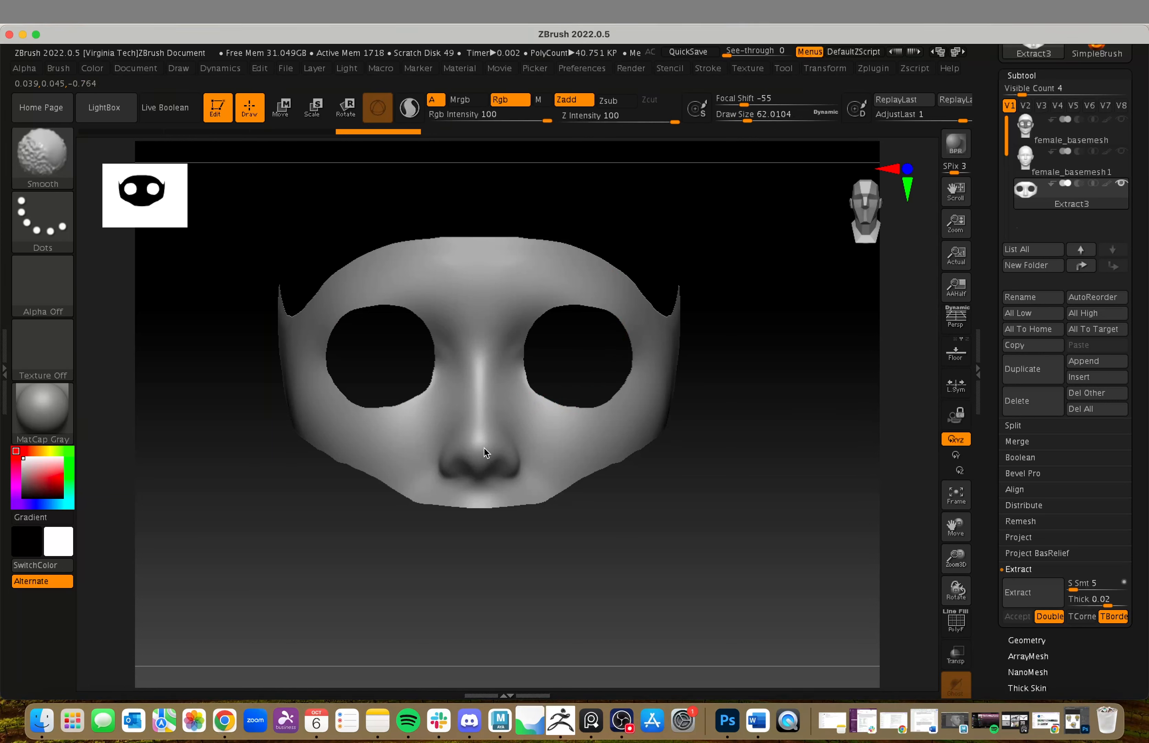
pyautogui.moveTo(480, 449)
pyautogui.keyDown('shift'); pyautogui.mouseDown()
pyautogui.moveTo(489, 415)
pyautogui.moveTo(491, 447)
pyautogui.mouseUp(); pyautogui.keyUp('shift')
pyautogui.moveTo(596, 500); pyautogui.dragTo(564, 500)
pyautogui.moveTo(505, 470)
pyautogui.keyDown('shift'); pyautogui.mouseDown()
pyautogui.moveTo(493, 451)
pyautogui.moveTo(500, 471)
pyautogui.mouseUp(); pyautogui.keyUp('shift')
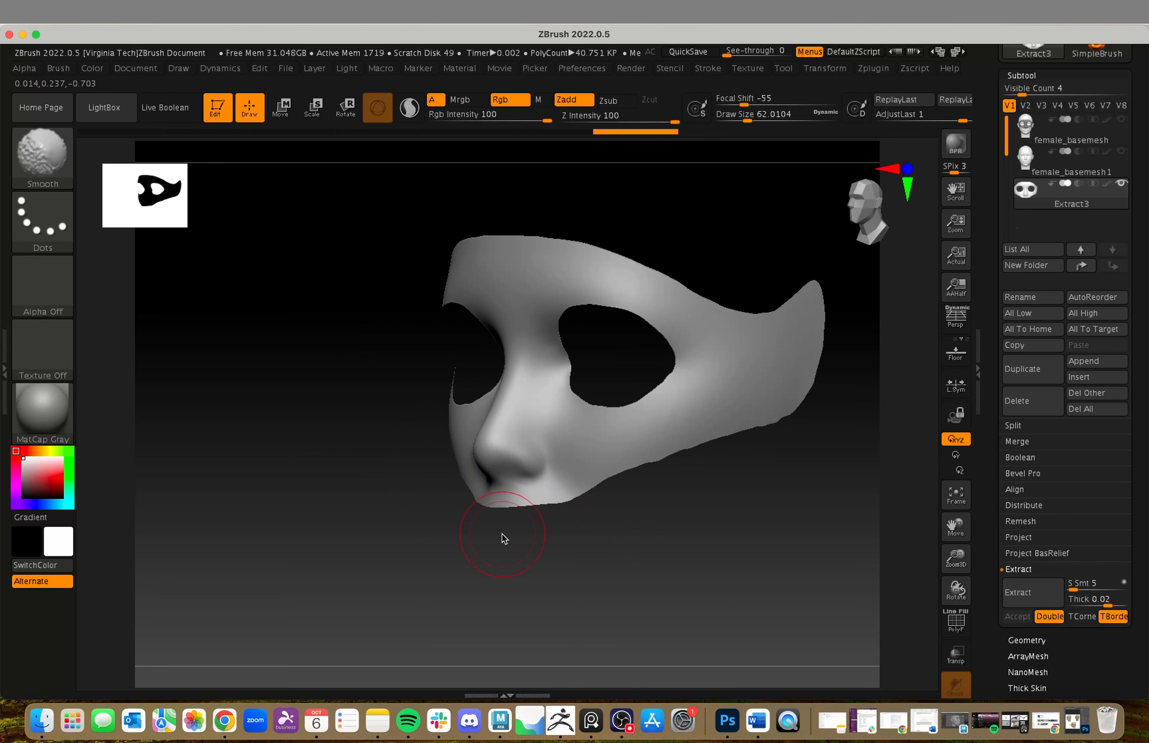
pyautogui.keyDown('shift'); pyautogui.moveTo(504, 538); pyautogui.dragTo(545, 547); pyautogui.keyUp('shift')
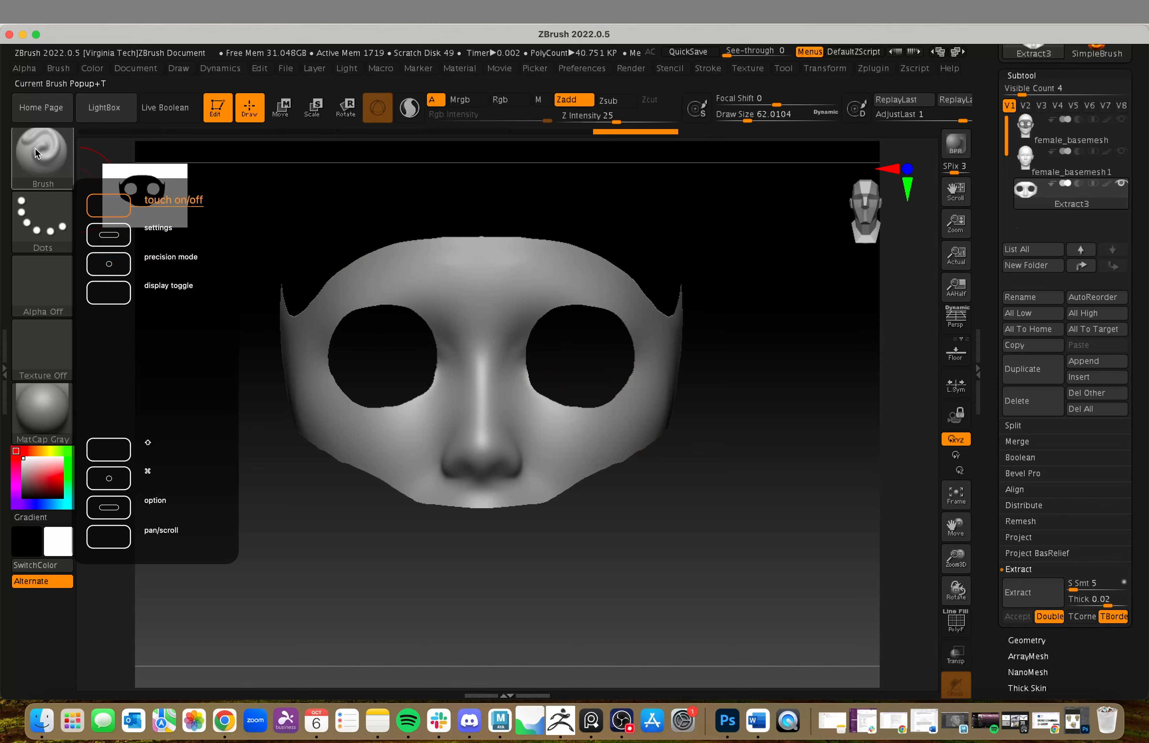
# - Build up volume along the bridge, sides and base of the mask's nose with the ClayBuildup brush, and smooth the bridge
pyautogui.click(48, 168)
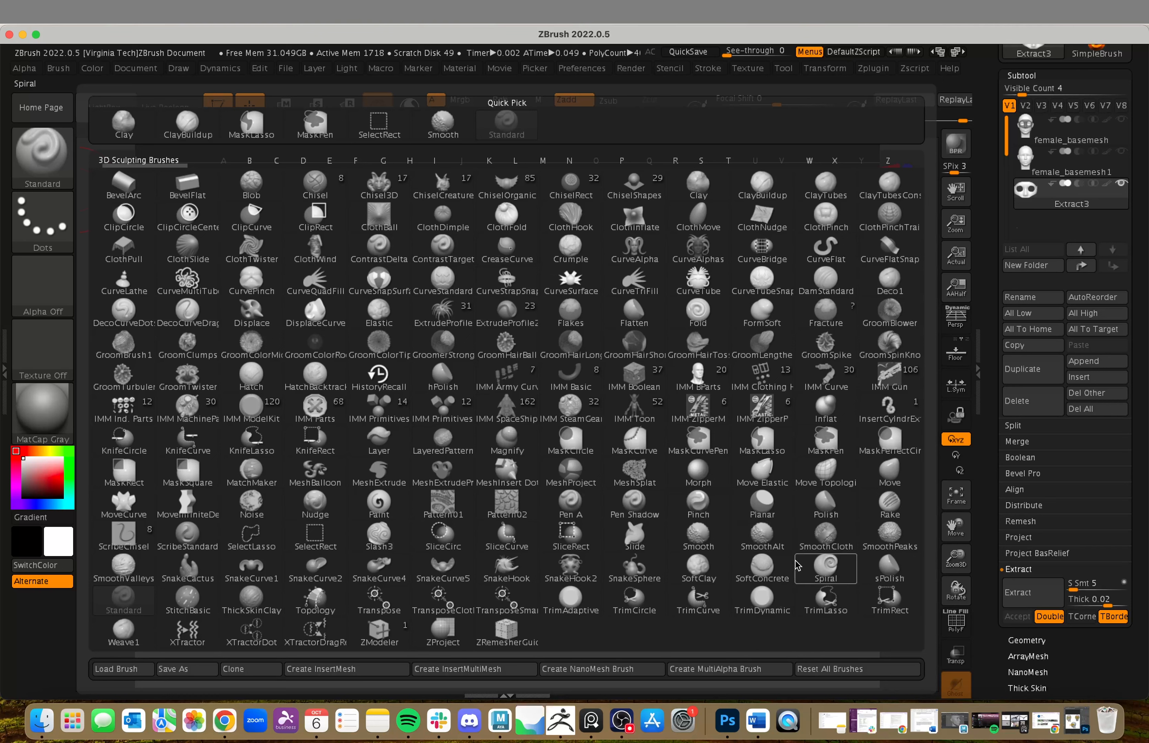
pyautogui.moveTo(805, 563)
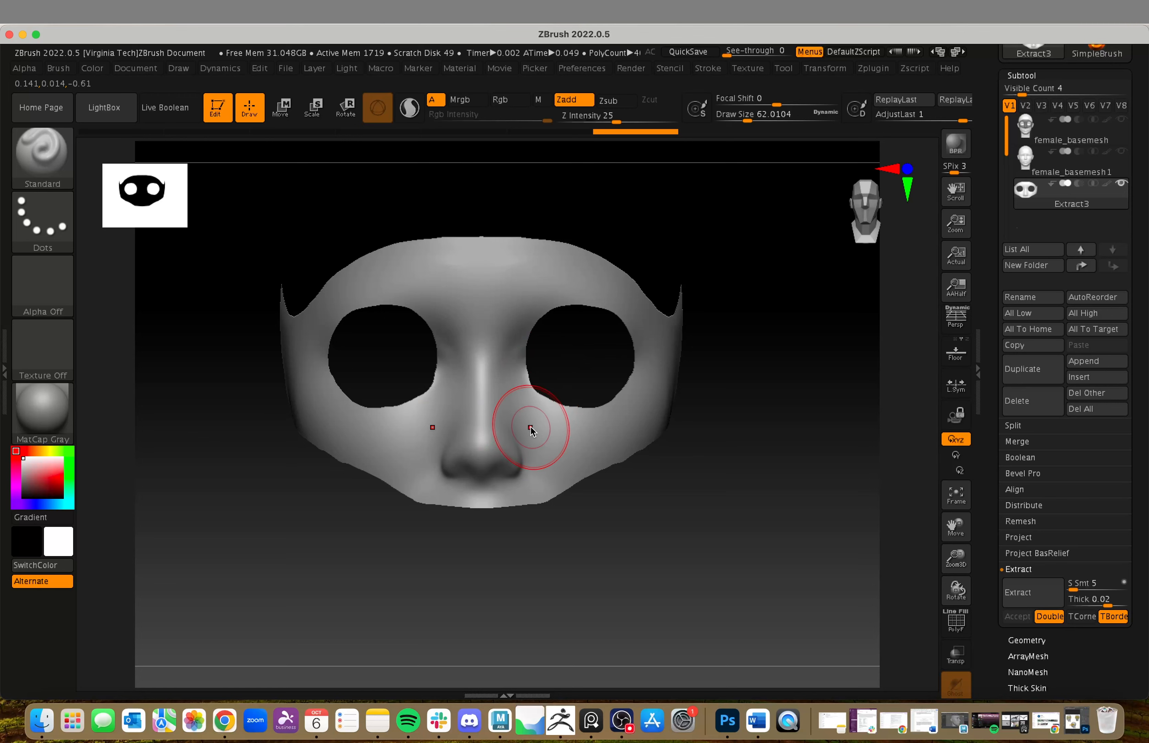
pyautogui.press('b')
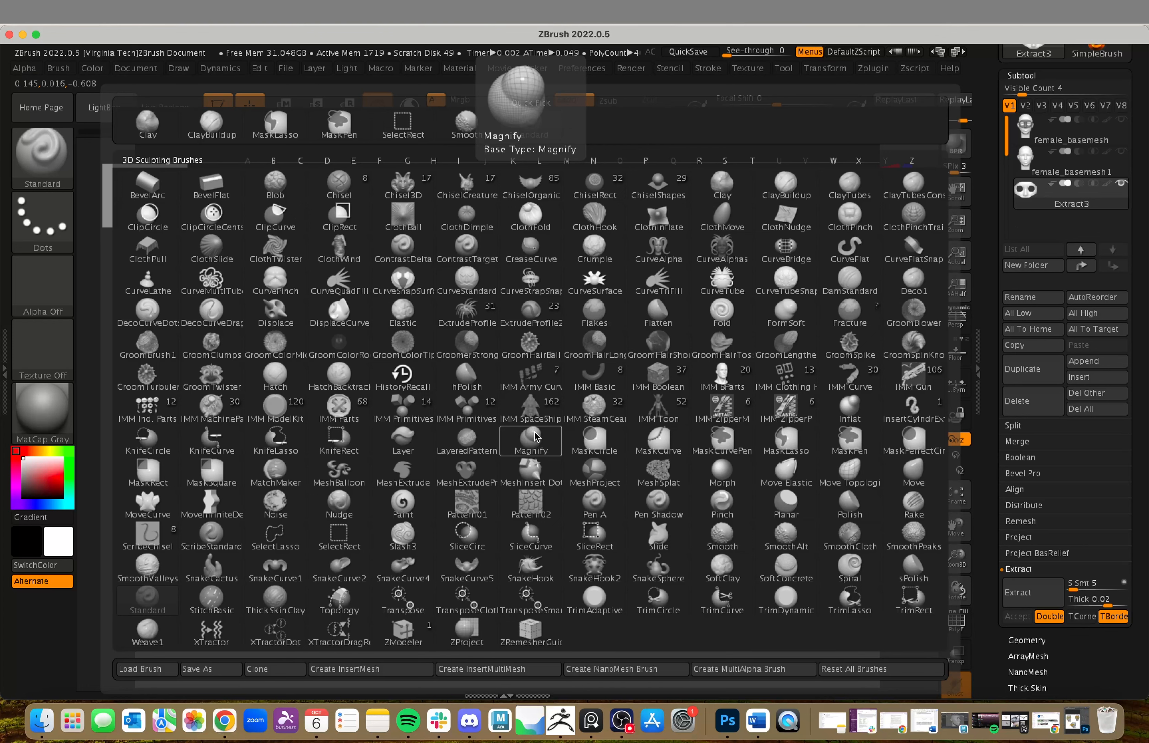
pyautogui.press('c')
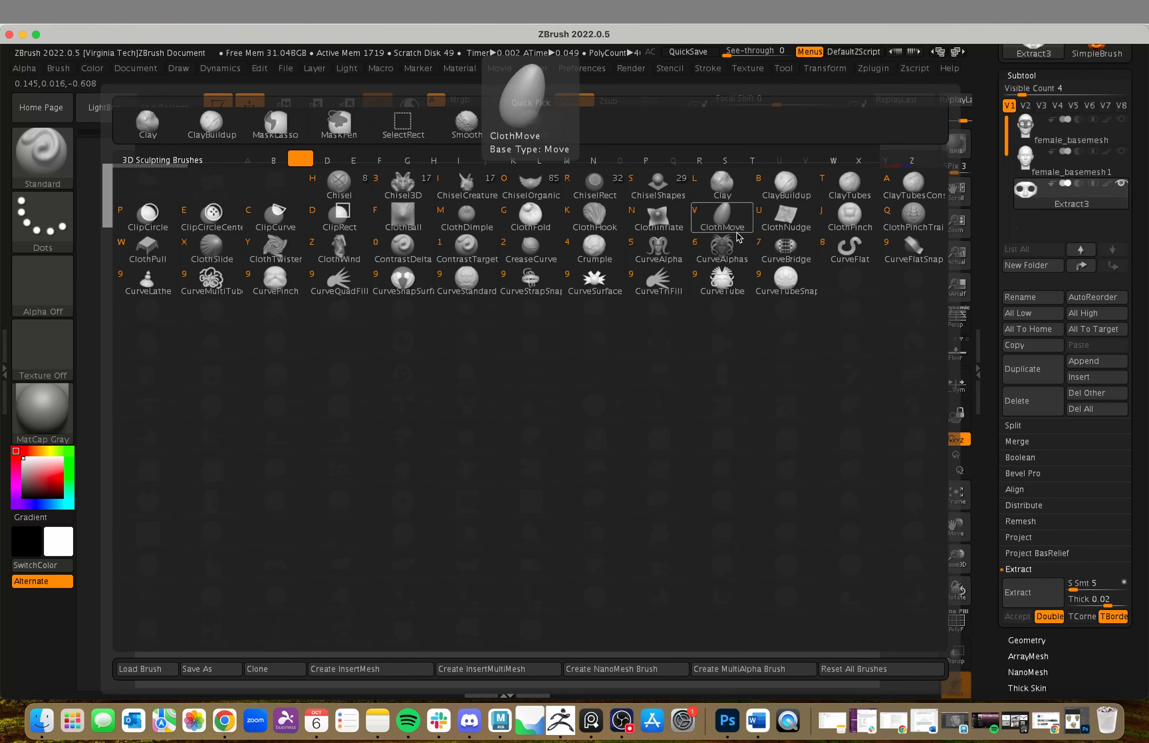
pyautogui.press('b')
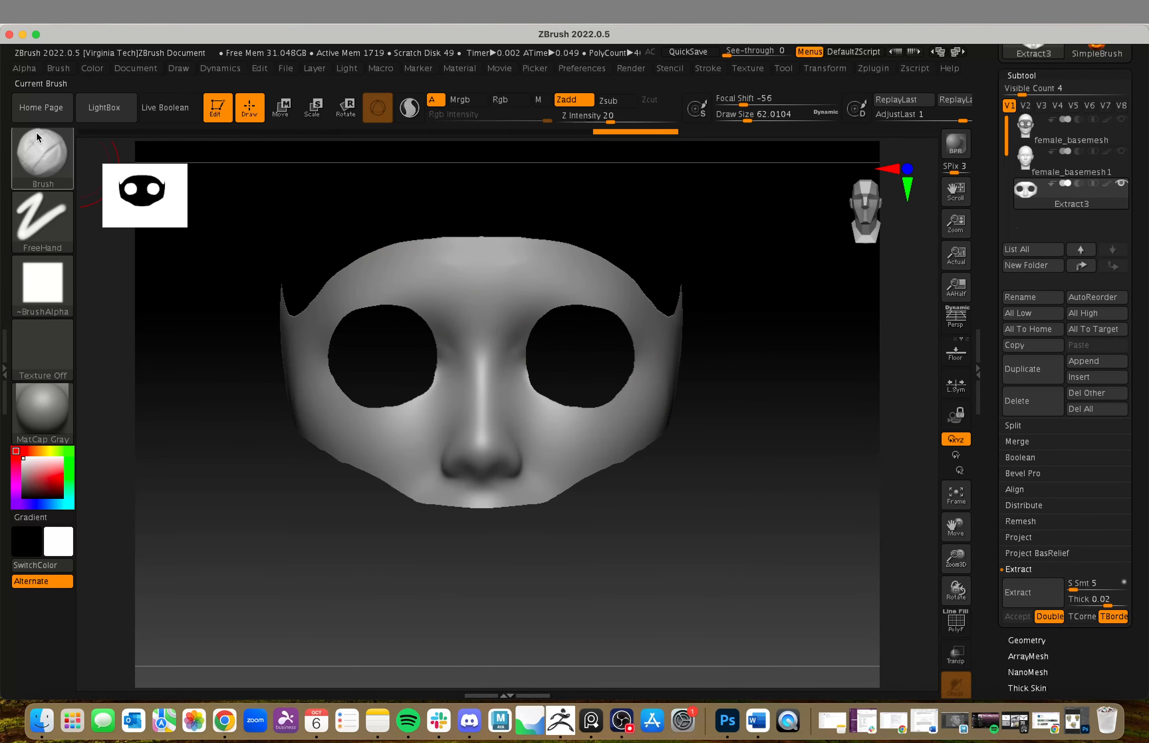
pyautogui.press('b')
pyautogui.press('c')
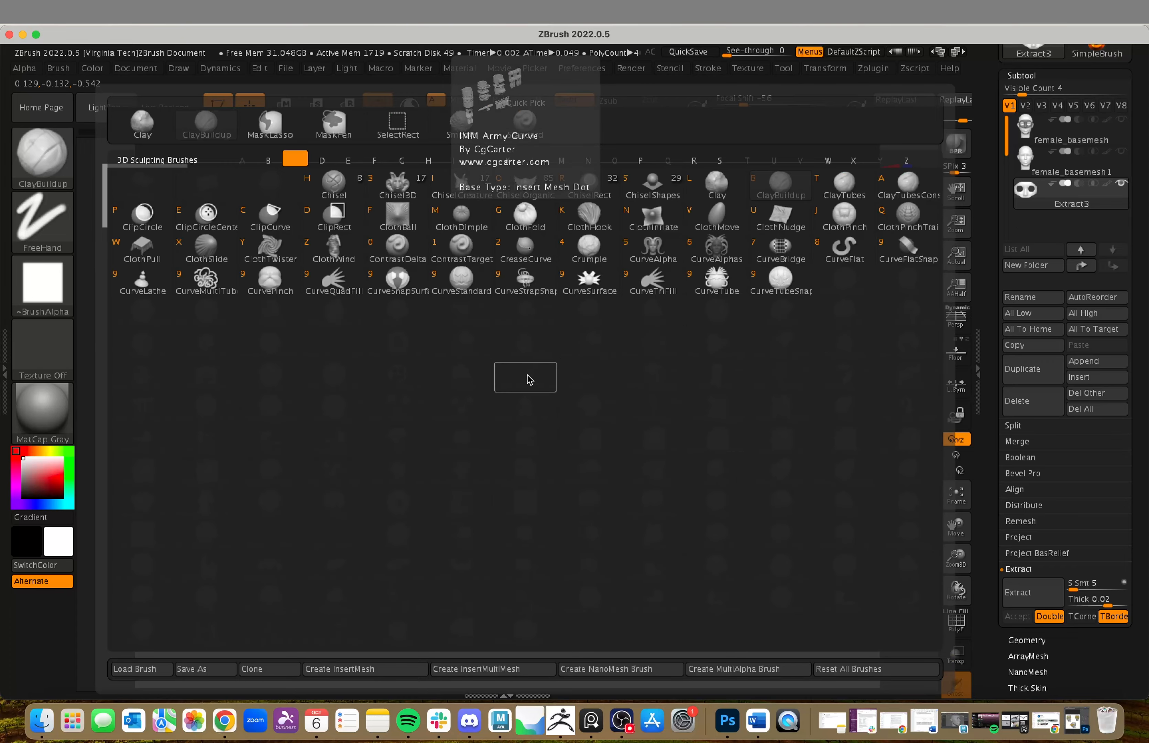
pyautogui.press('b')
pyautogui.moveTo(514, 360)
pyautogui.mouseDown()
pyautogui.moveTo(488, 437)
pyautogui.moveTo(513, 421)
pyautogui.moveTo(534, 441)
pyautogui.moveTo(516, 426)
pyautogui.moveTo(515, 400)
pyautogui.moveTo(491, 457)
pyautogui.moveTo(537, 451)
pyautogui.mouseUp()
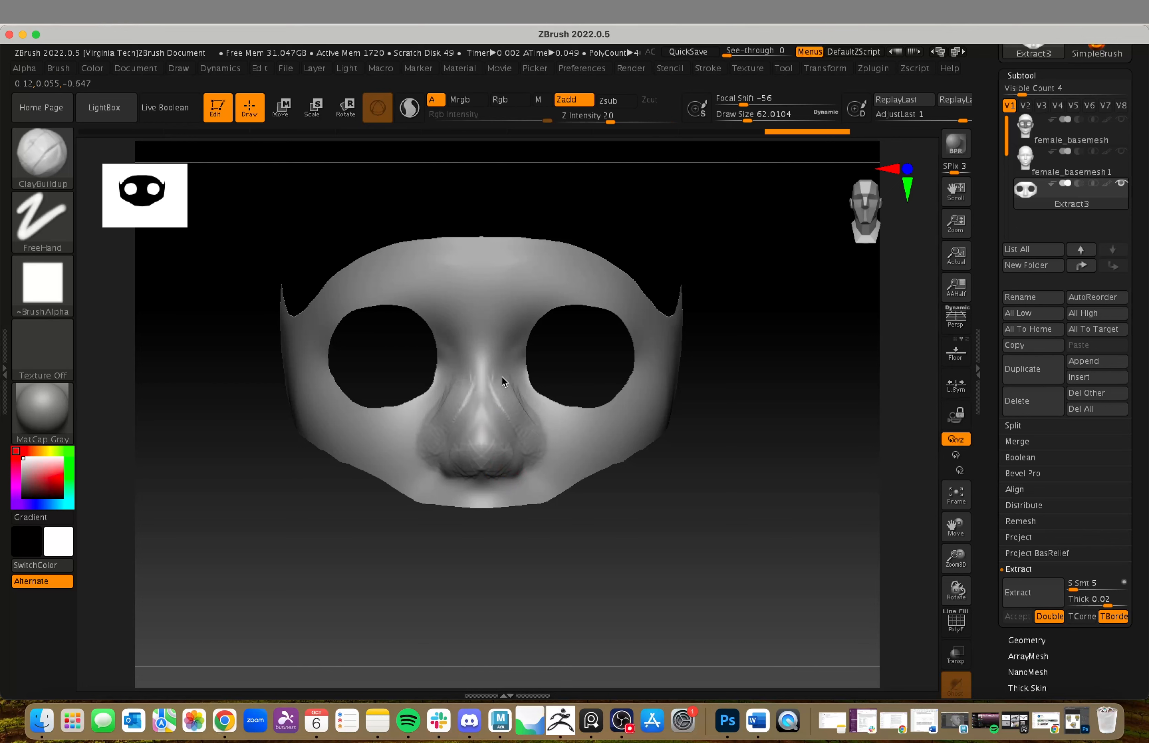
pyautogui.moveTo(493, 367)
pyautogui.mouseDown()
pyautogui.moveTo(494, 341)
pyautogui.moveTo(507, 419)
pyautogui.mouseUp()
pyautogui.moveTo(483, 481)
pyautogui.mouseDown()
pyautogui.moveTo(545, 465)
pyautogui.moveTo(524, 454)
pyautogui.mouseUp()
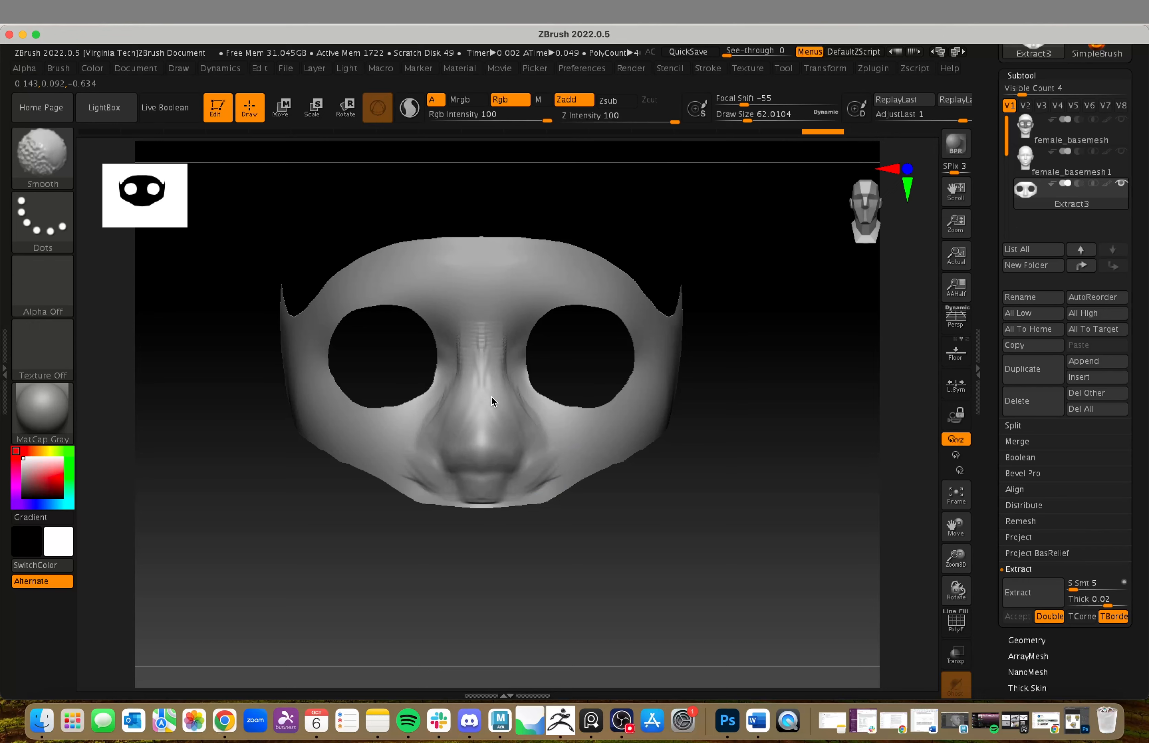
pyautogui.keyDown('shift'); pyautogui.moveTo(486, 349); pyautogui.dragTo(503, 393); pyautogui.keyUp('shift')
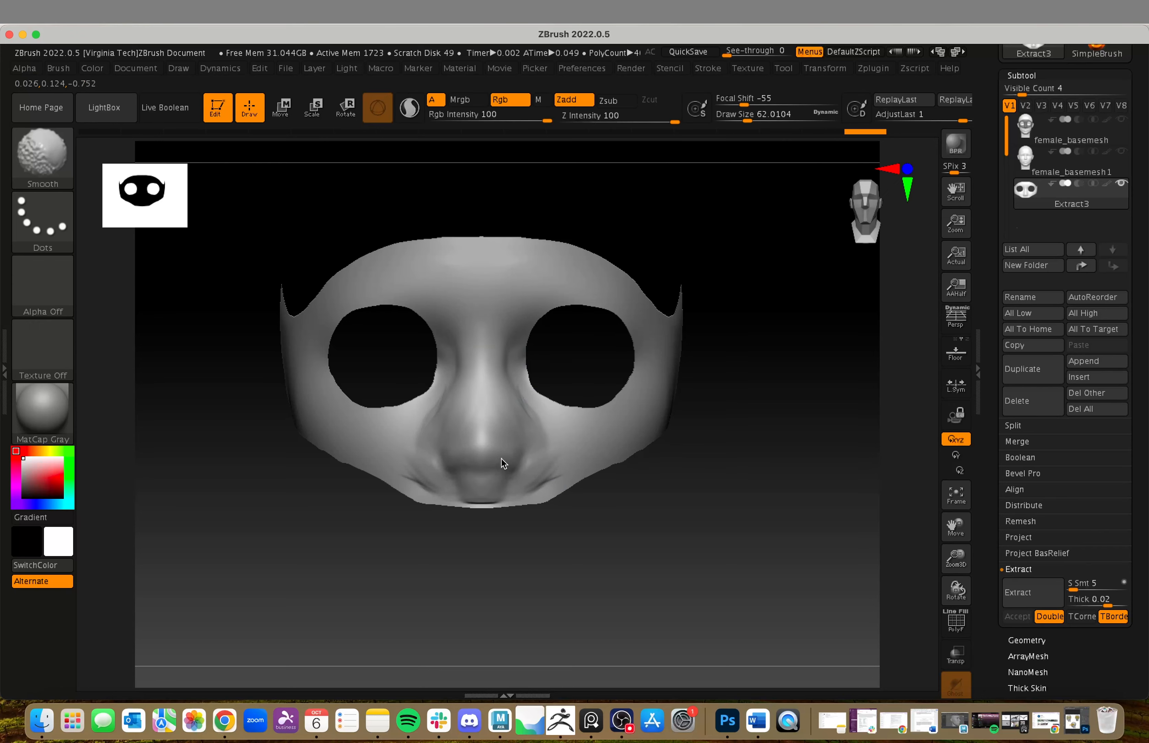
# - Flatten the bridge and sides of the nose with the hPolish brush at a draw size of about 97
pyautogui.press('b')
pyautogui.press('h')
pyautogui.press('h')
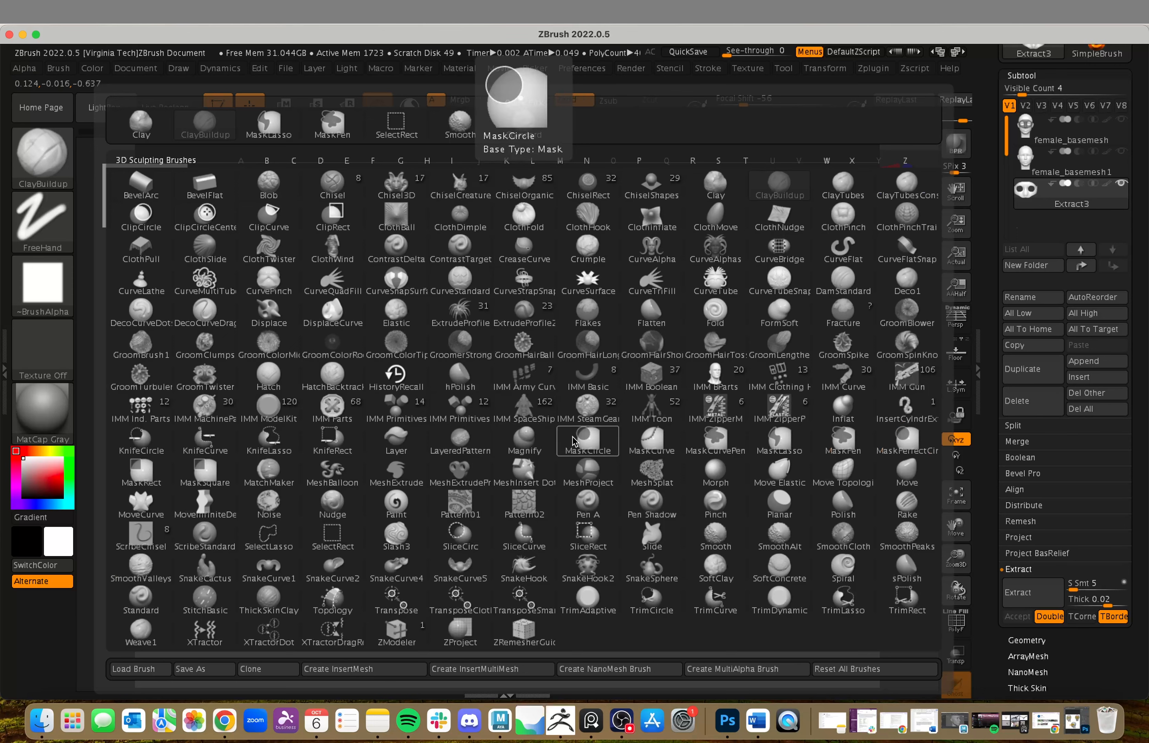
pyautogui.press('b')
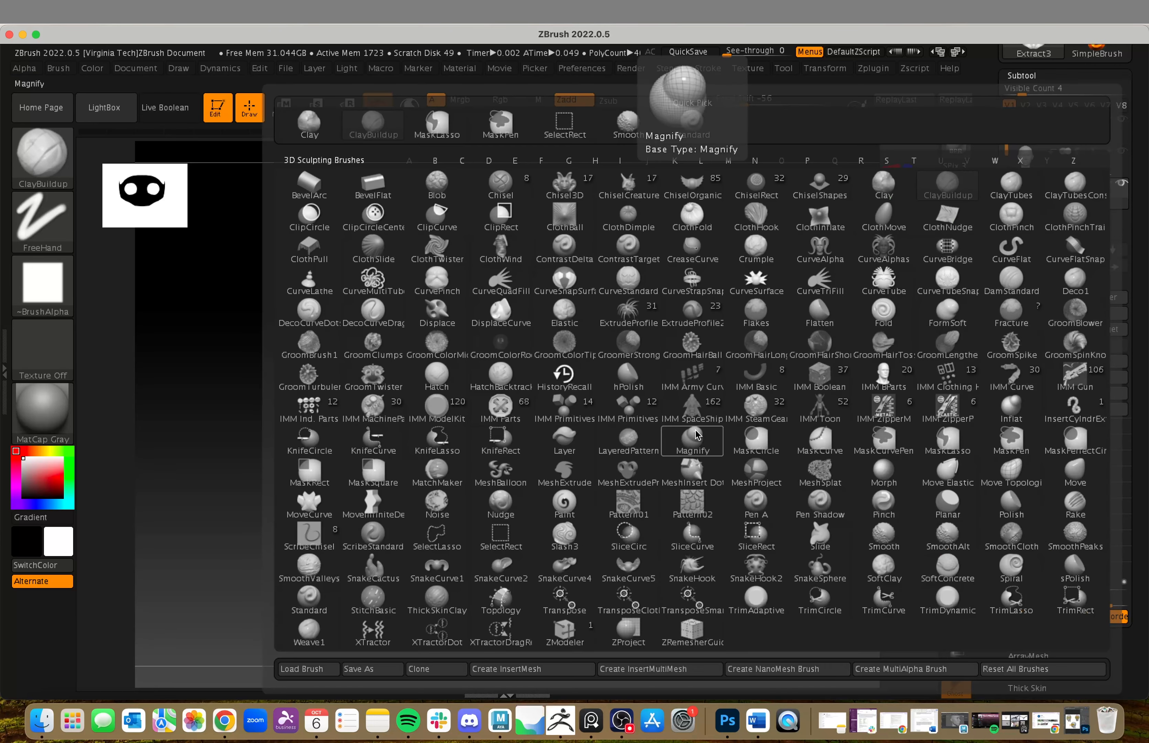
pyautogui.press('h')
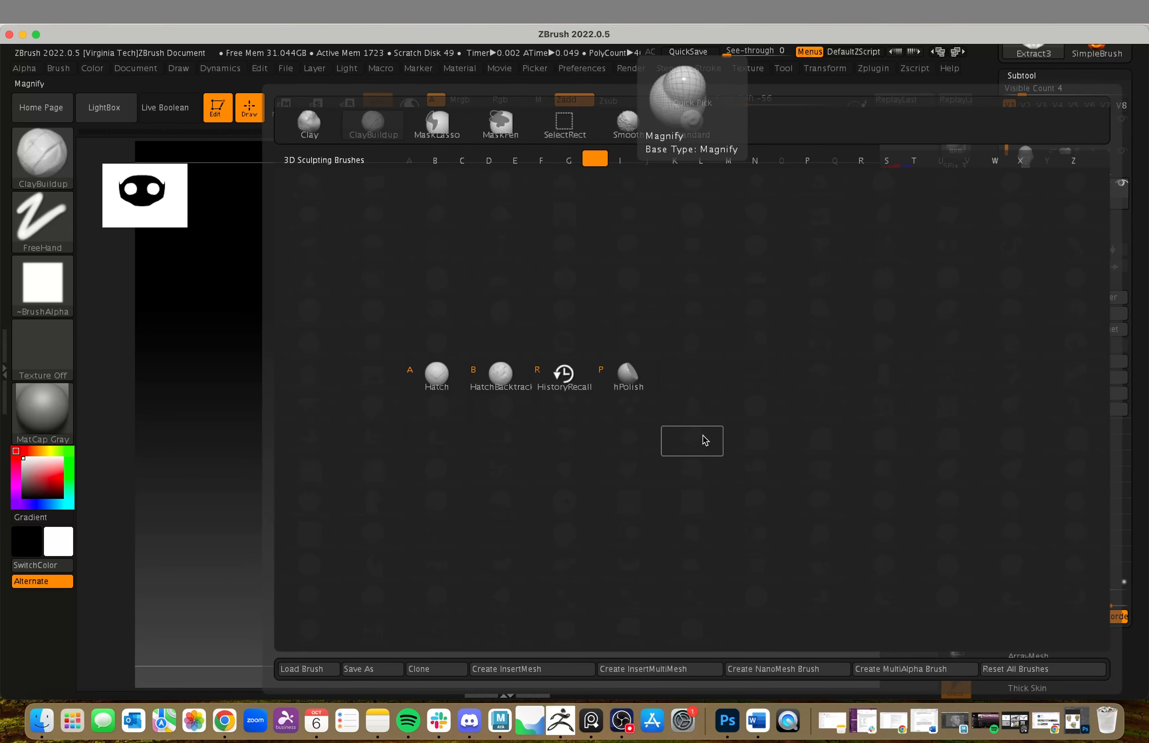
pyautogui.click(638, 387)
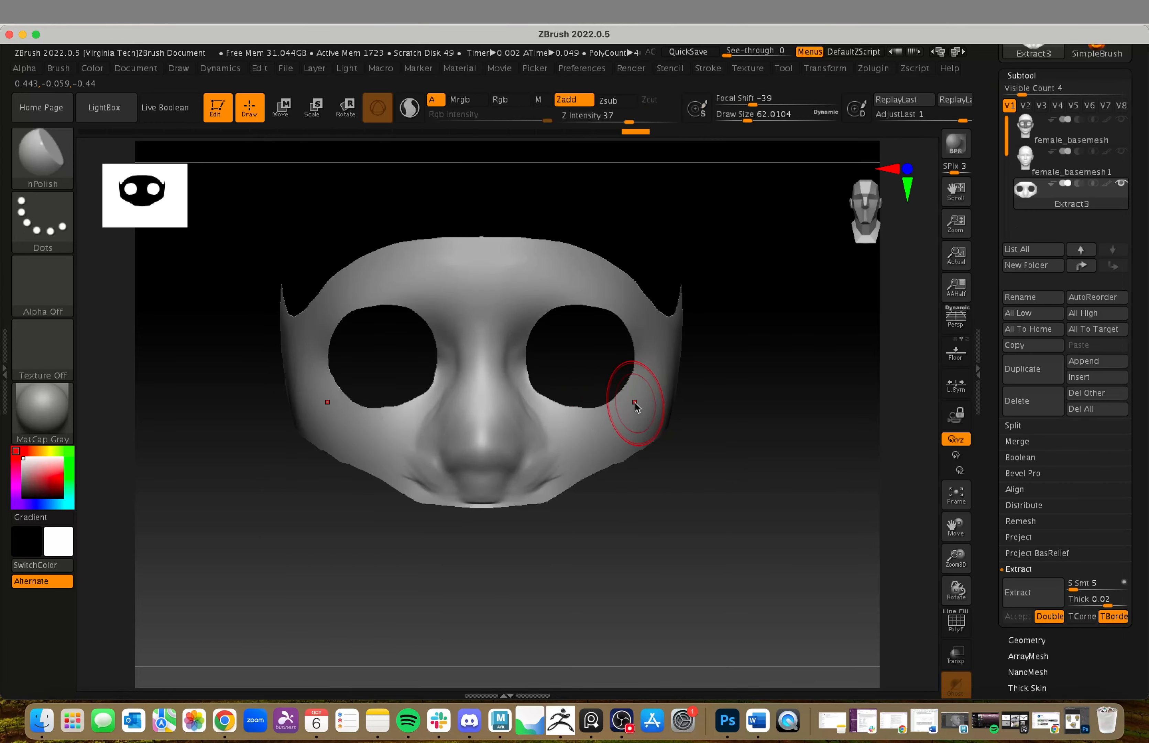
pyautogui.press(']')
pyautogui.press(']')
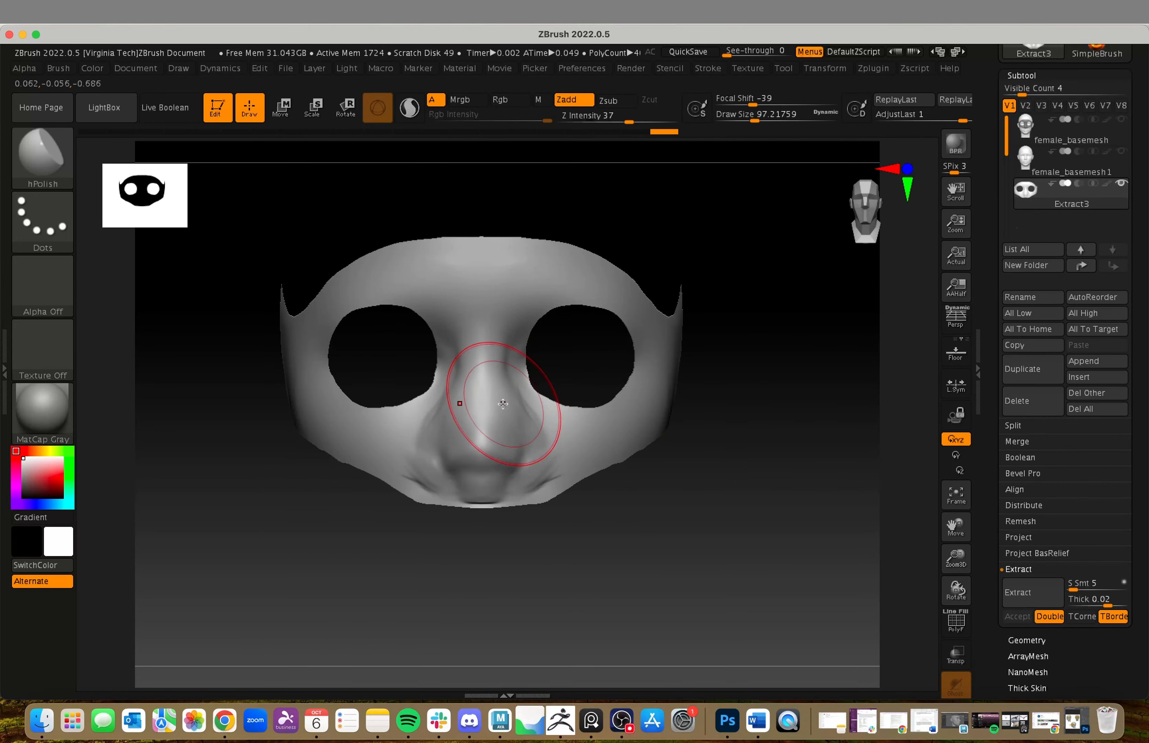
pyautogui.moveTo(493, 356)
pyautogui.mouseDown()
pyautogui.moveTo(517, 444)
pyautogui.moveTo(484, 395)
pyautogui.moveTo(500, 472)
pyautogui.moveTo(518, 451)
pyautogui.moveTo(505, 392)
pyautogui.mouseUp()
# - Add clay to the sides and tip of the nose with the ClayBuildup brush at a draw size of about 54
pyautogui.press('s')
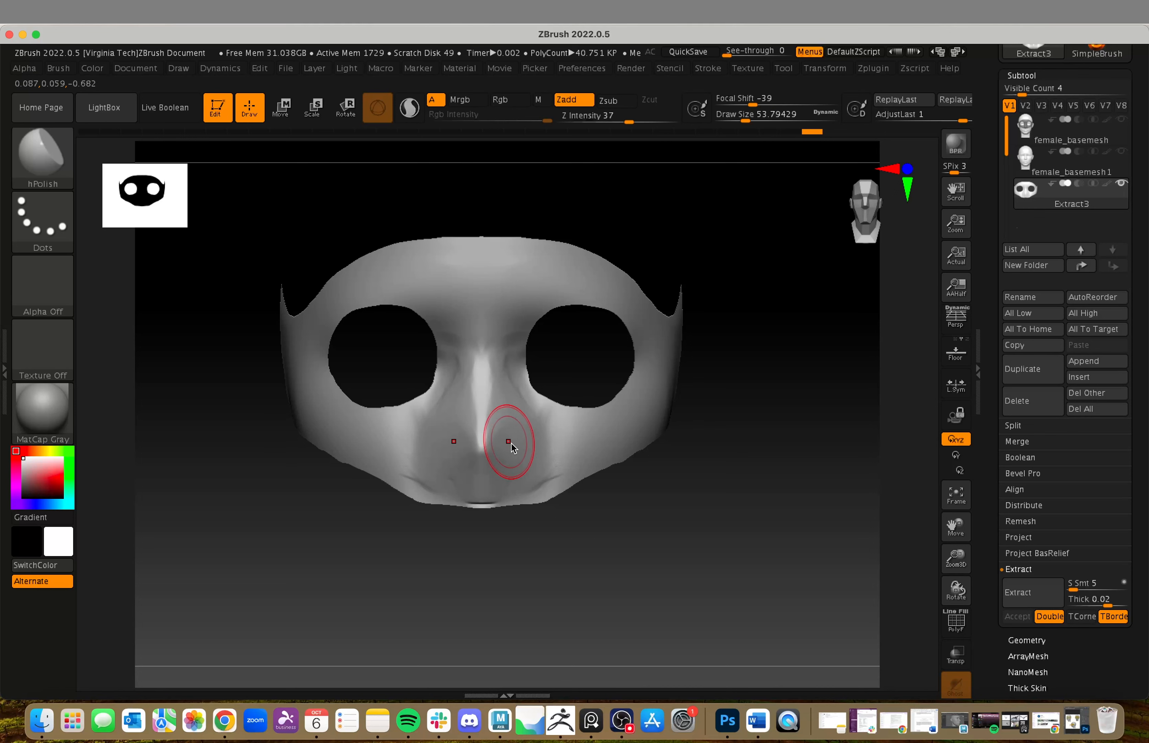
pyautogui.press('b')
pyautogui.press('c')
pyautogui.press('b')
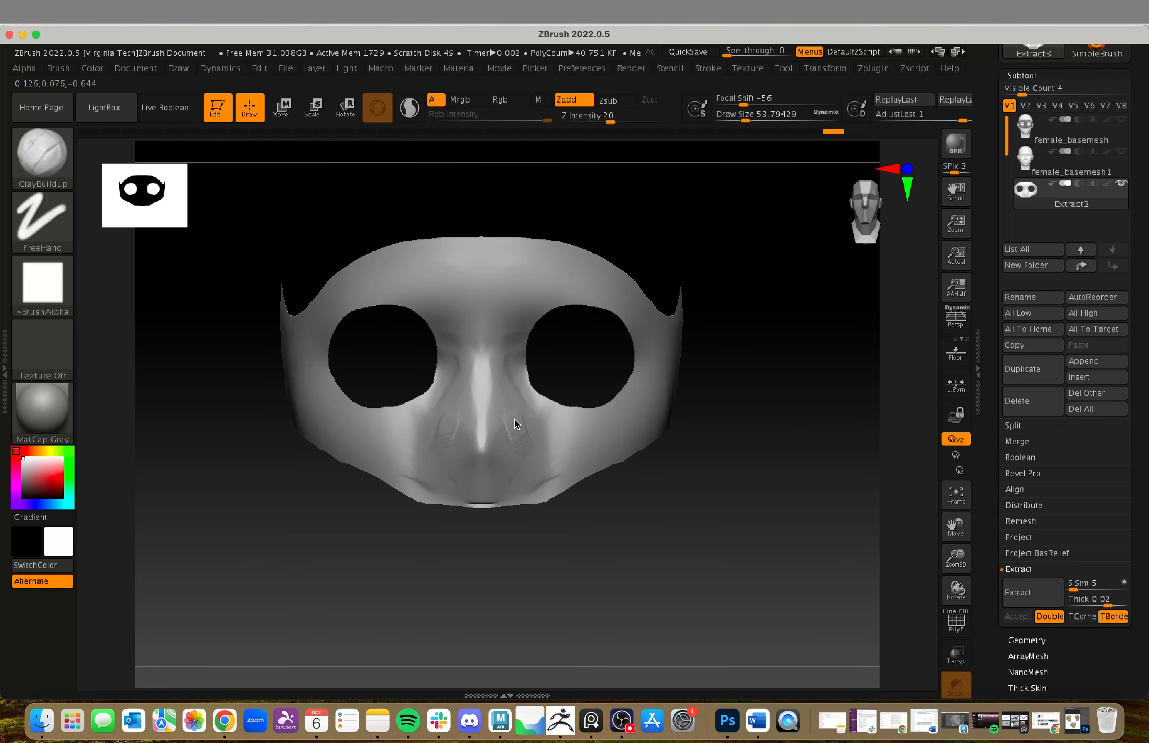
pyautogui.moveTo(514, 419)
pyautogui.mouseDown()
pyautogui.moveTo(536, 433)
pyautogui.moveTo(508, 371)
pyautogui.moveTo(525, 463)
pyautogui.moveTo(491, 483)
pyautogui.moveTo(529, 462)
pyautogui.mouseUp()
pyautogui.moveTo(521, 406)
pyautogui.mouseDown()
pyautogui.moveTo(555, 434)
pyautogui.moveTo(542, 476)
pyautogui.moveTo(562, 450)
pyautogui.moveTo(556, 420)
pyautogui.moveTo(583, 449)
pyautogui.moveTo(570, 423)
pyautogui.moveTo(559, 459)
pyautogui.moveTo(550, 434)
pyautogui.mouseUp()
pyautogui.moveTo(681, 529); pyautogui.dragTo(543, 524)
pyautogui.moveTo(532, 458); pyautogui.dragTo(553, 465)
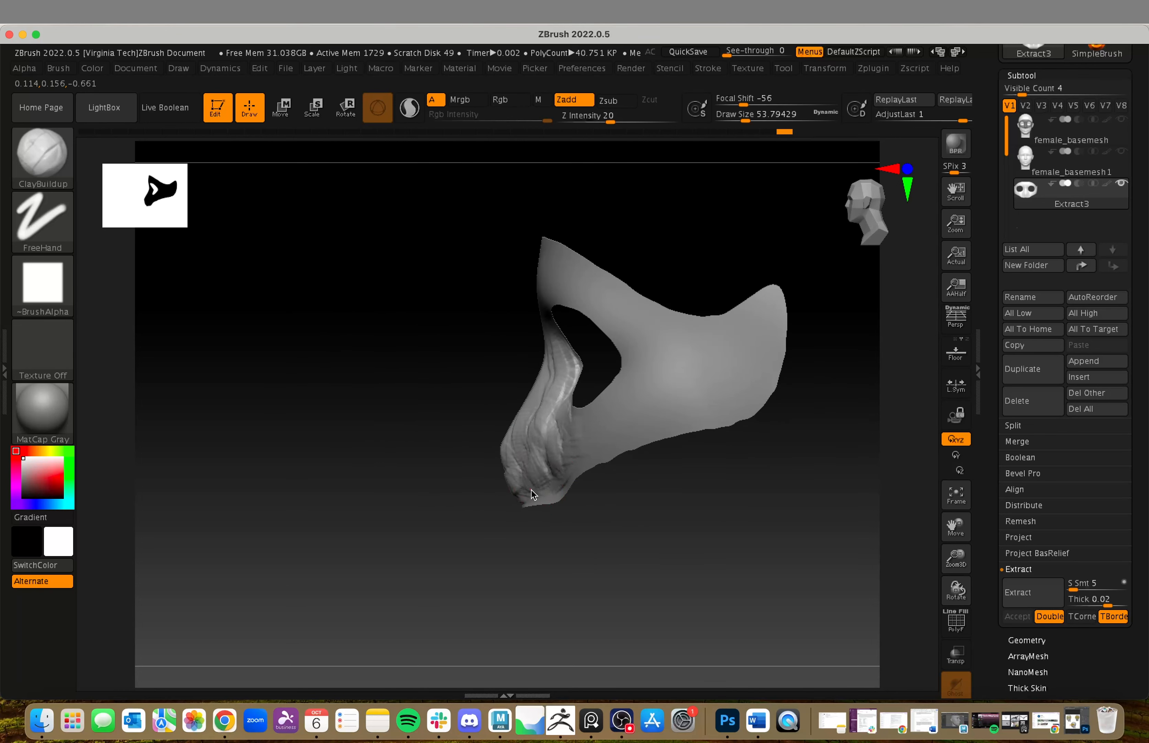
pyautogui.moveTo(549, 411); pyautogui.dragTo(546, 391)
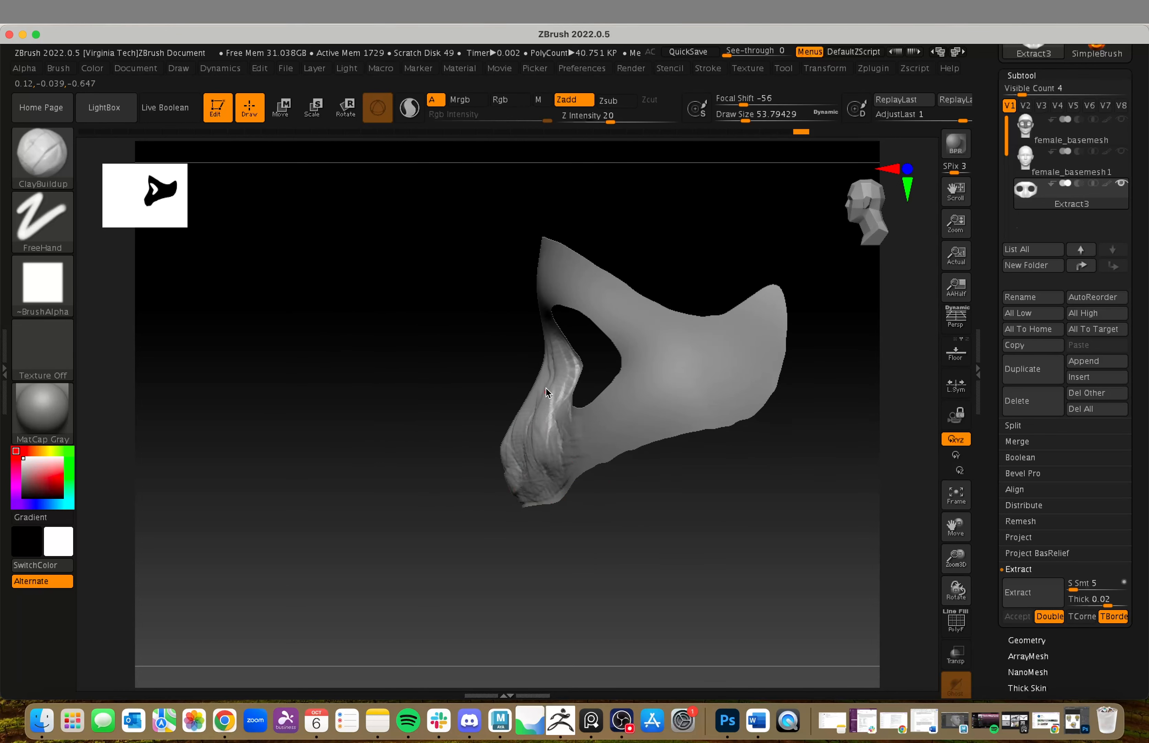
# - Extend the ClayBuildup strokes up the nose bridge between the eye holes to the brow
pyautogui.moveTo(463, 369); pyautogui.dragTo(546, 371)
pyautogui.moveTo(551, 381)
pyautogui.mouseDown()
pyautogui.moveTo(532, 326)
pyautogui.moveTo(531, 376)
pyautogui.mouseUp()
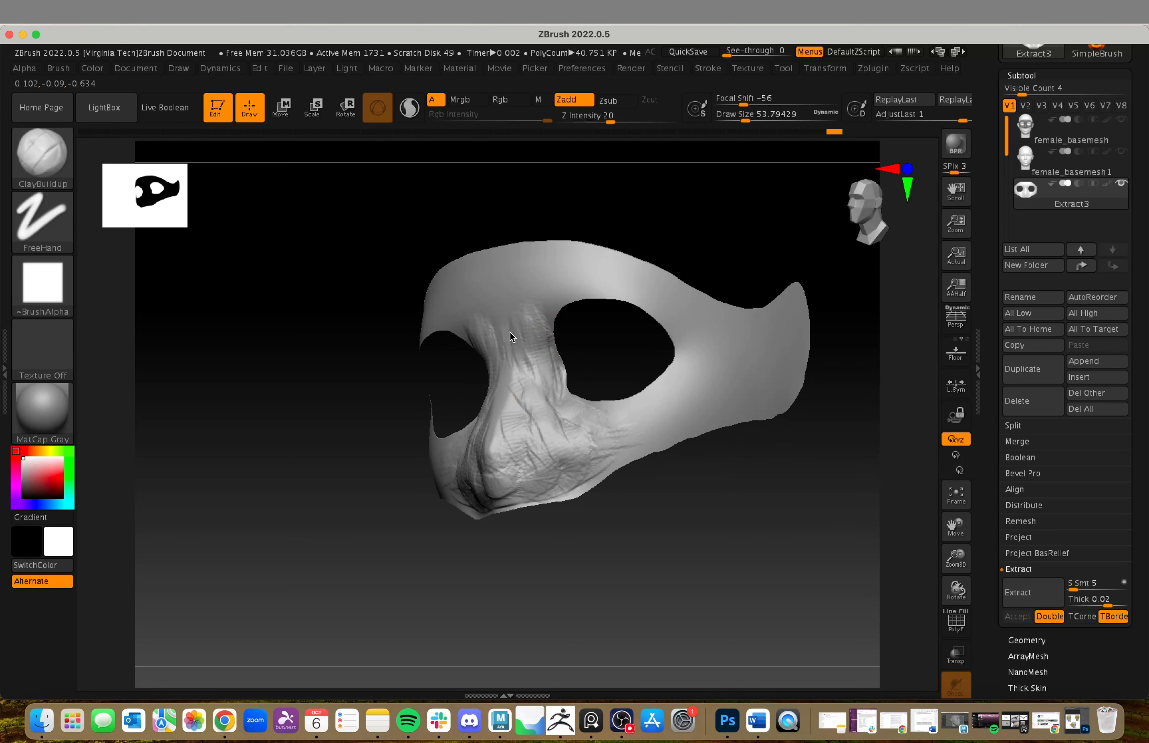
pyautogui.moveTo(510, 332)
pyautogui.mouseDown()
pyautogui.moveTo(517, 369)
pyautogui.moveTo(503, 328)
pyautogui.moveTo(524, 380)
pyautogui.moveTo(528, 353)
pyautogui.moveTo(544, 399)
pyautogui.moveTo(512, 315)
pyautogui.moveTo(540, 308)
pyautogui.mouseUp()
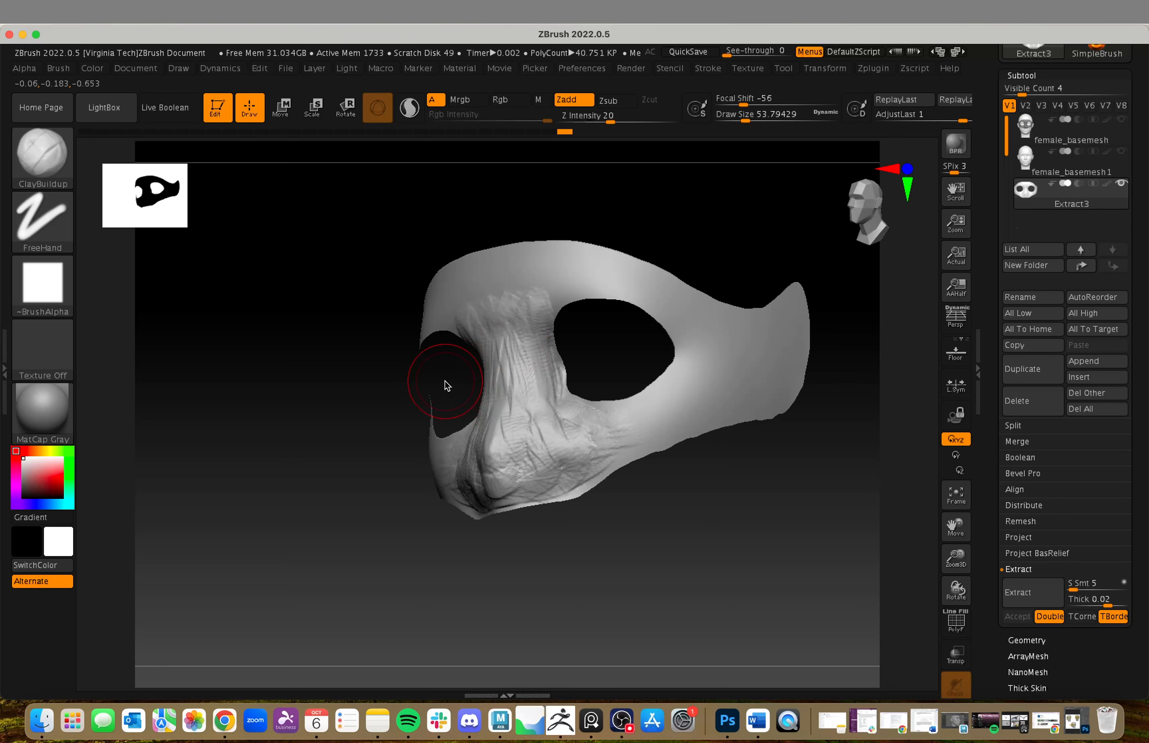
pyautogui.moveTo(445, 381)
pyautogui.mouseDown()
pyautogui.moveTo(474, 375)
pyautogui.moveTo(474, 328)
pyautogui.mouseUp()
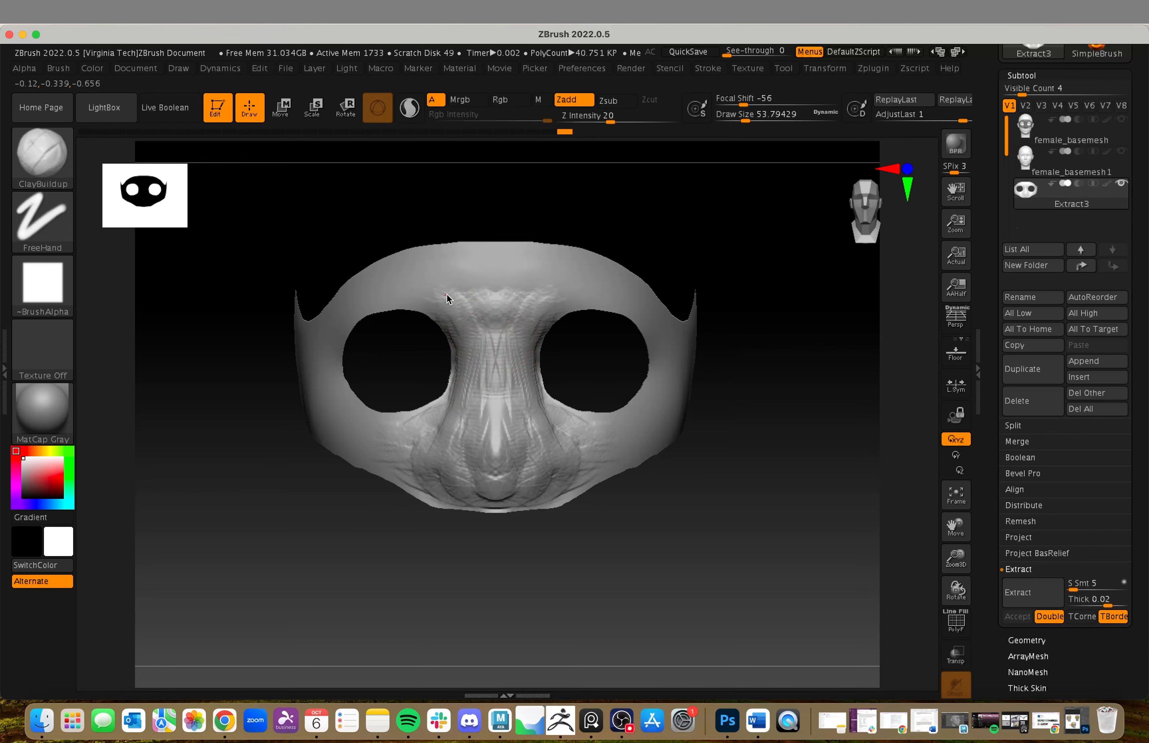
# - Add ClayBuildup strokes at the brow and nose base, then flatten the nose and brow with the hPolish brush, enlarged to about 87
pyautogui.moveTo(445, 425)
pyautogui.mouseDown()
pyautogui.moveTo(443, 405)
pyautogui.moveTo(401, 465)
pyautogui.moveTo(457, 480)
pyautogui.mouseUp()
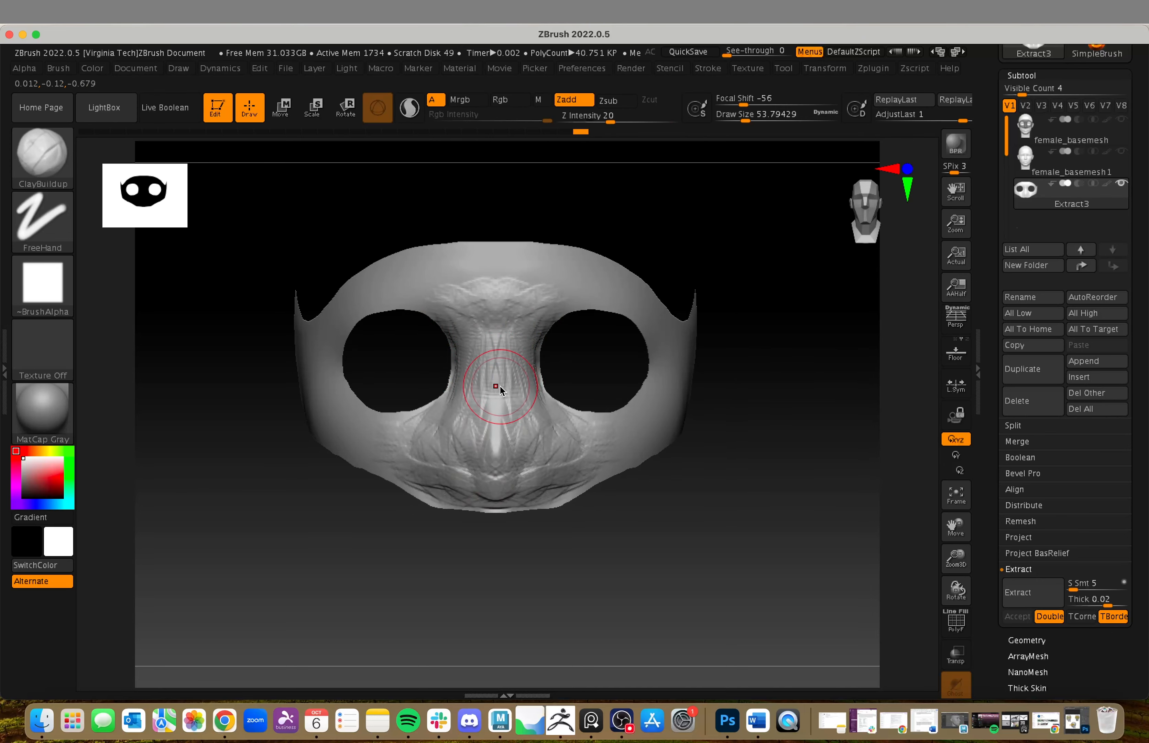
pyautogui.press('b')
pyautogui.press('p')
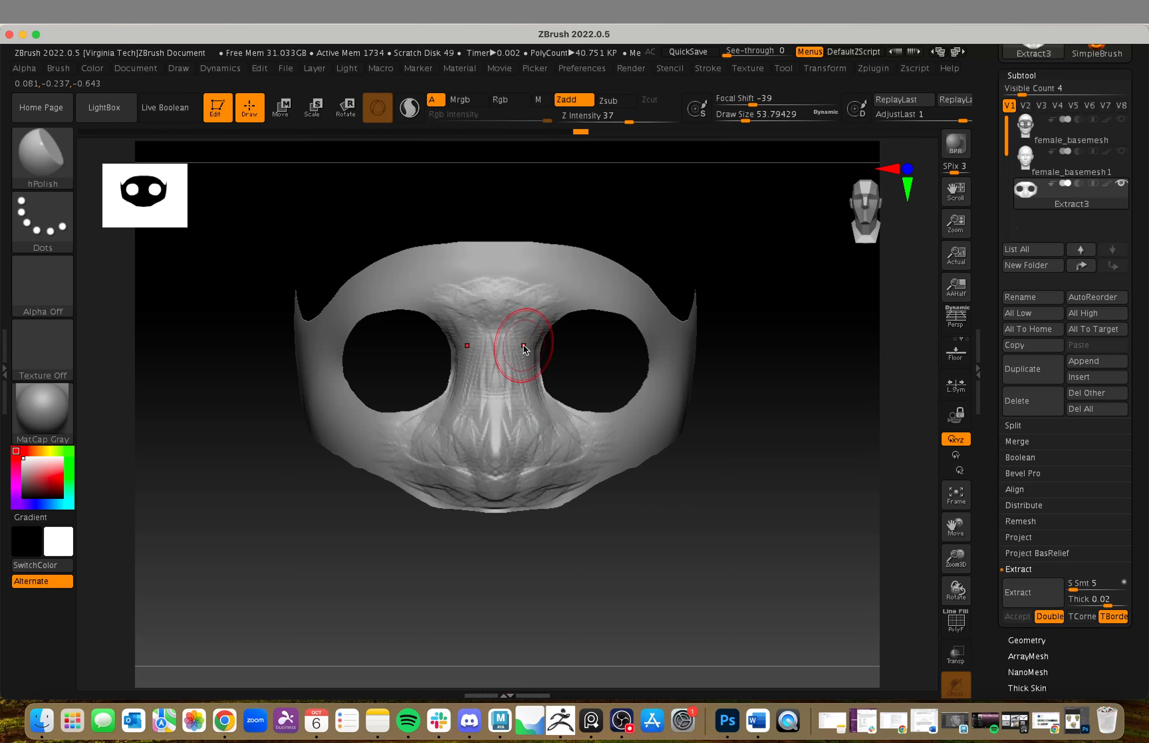
pyautogui.moveTo(516, 353)
pyautogui.mouseDown()
pyautogui.moveTo(553, 278)
pyautogui.moveTo(520, 315)
pyautogui.mouseUp()
pyautogui.moveTo(524, 369)
pyautogui.mouseDown()
pyautogui.moveTo(500, 377)
pyautogui.moveTo(498, 392)
pyautogui.moveTo(523, 408)
pyautogui.moveTo(508, 431)
pyautogui.moveTo(505, 419)
pyautogui.moveTo(559, 444)
pyautogui.moveTo(546, 428)
pyautogui.moveTo(577, 447)
pyautogui.moveTo(520, 480)
pyautogui.moveTo(524, 458)
pyautogui.moveTo(493, 453)
pyautogui.moveTo(525, 467)
pyautogui.moveTo(502, 475)
pyautogui.moveTo(504, 451)
pyautogui.moveTo(567, 496)
pyautogui.mouseUp()
pyautogui.press('s')
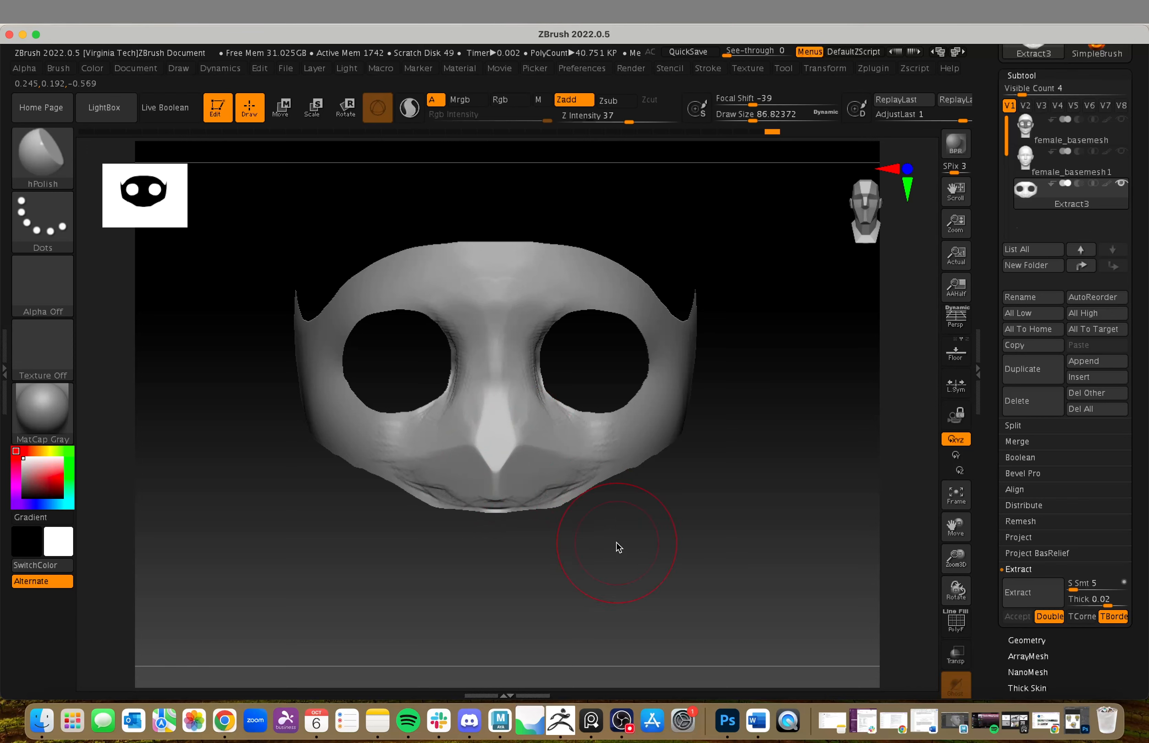
pyautogui.moveTo(617, 543)
pyautogui.mouseDown()
pyautogui.moveTo(616, 556)
pyautogui.moveTo(701, 589)
pyautogui.moveTo(664, 555)
pyautogui.mouseUp()
# - Polish the nose's sides, tip and lower edge with hPolish at a draw size of about 44, and smooth the surface
pyautogui.moveTo(573, 472); pyautogui.dragTo(558, 464)
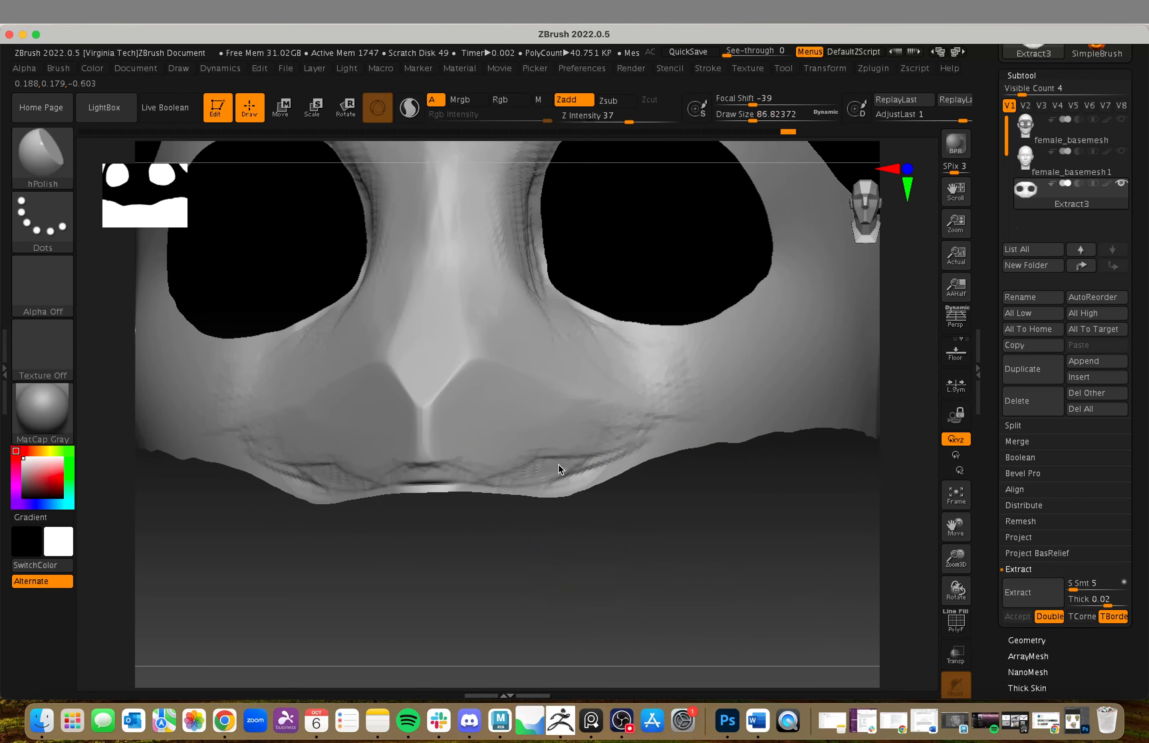
pyautogui.moveTo(526, 407)
pyautogui.mouseDown()
pyautogui.moveTo(559, 429)
pyautogui.moveTo(547, 423)
pyautogui.mouseUp()
pyautogui.press('s')
pyautogui.moveTo(539, 438)
pyautogui.mouseDown()
pyautogui.moveTo(569, 457)
pyautogui.moveTo(447, 460)
pyautogui.moveTo(598, 453)
pyautogui.moveTo(690, 396)
pyautogui.mouseUp()
pyautogui.moveTo(527, 310)
pyautogui.mouseDown()
pyautogui.moveTo(518, 221)
pyautogui.moveTo(536, 290)
pyautogui.mouseUp()
pyautogui.moveTo(624, 252); pyautogui.dragTo(514, 247)
pyautogui.moveTo(601, 227); pyautogui.dragTo(582, 301)
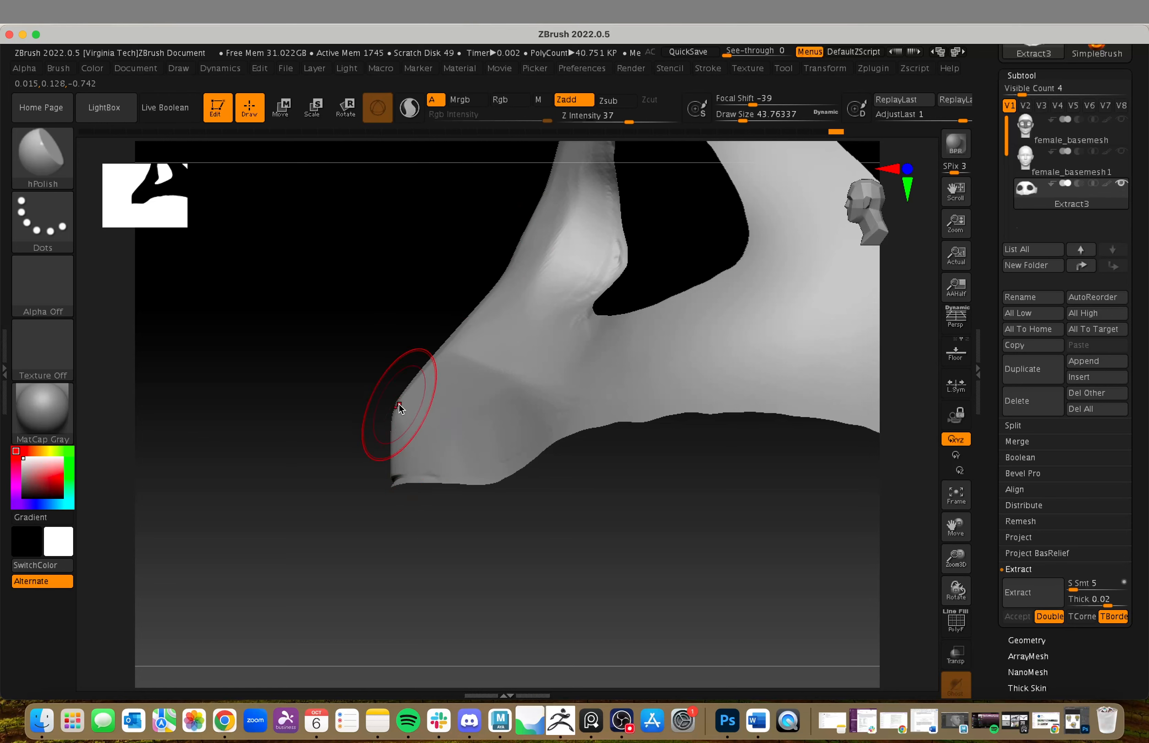
pyautogui.moveTo(369, 399)
pyautogui.mouseDown()
pyautogui.moveTo(418, 401)
pyautogui.moveTo(425, 491)
pyautogui.mouseUp()
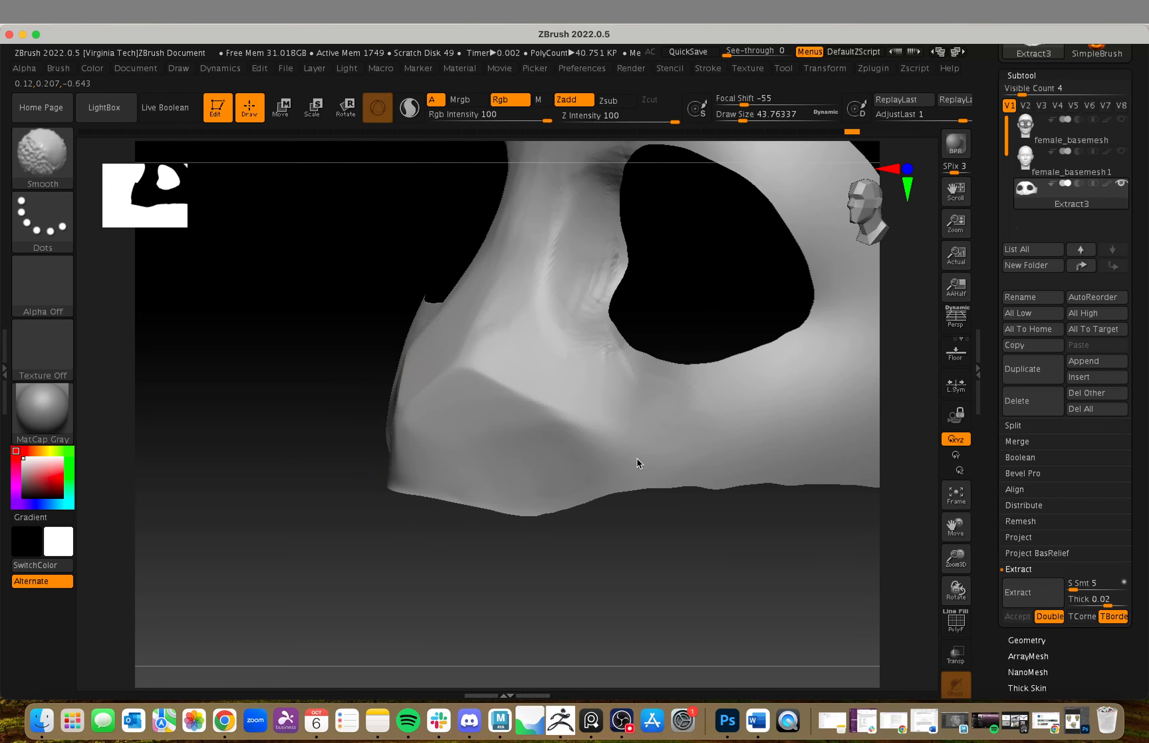
pyautogui.moveTo(628, 205)
pyautogui.mouseDown()
pyautogui.moveTo(713, 295)
pyautogui.moveTo(637, 272)
pyautogui.moveTo(656, 278)
pyautogui.moveTo(626, 255)
pyautogui.moveTo(665, 257)
pyautogui.moveTo(607, 224)
pyautogui.mouseUp()
pyautogui.keyDown('shift'); pyautogui.moveTo(515, 405); pyautogui.dragTo(514, 406); pyautogui.keyUp('shift')
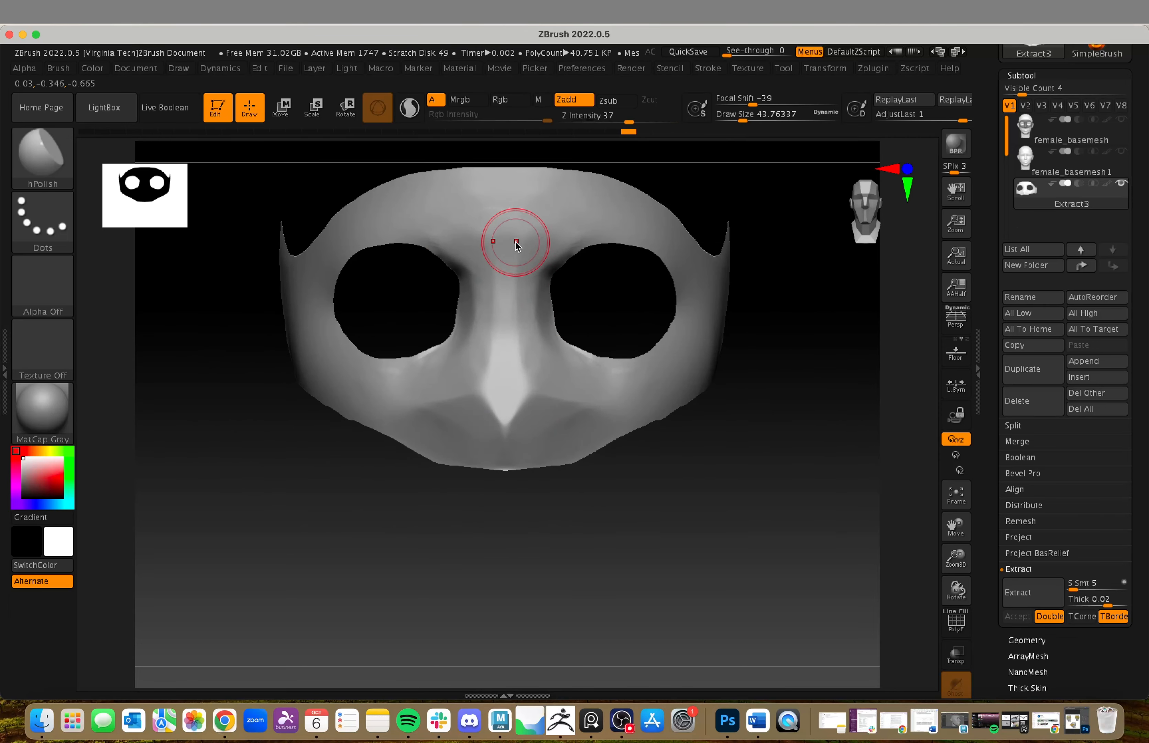
# - Flatten the brow above the nose bridge and the sides of the nose with hPolish, and smooth the lower side of the nose
pyautogui.moveTo(533, 223); pyautogui.dragTo(550, 252)
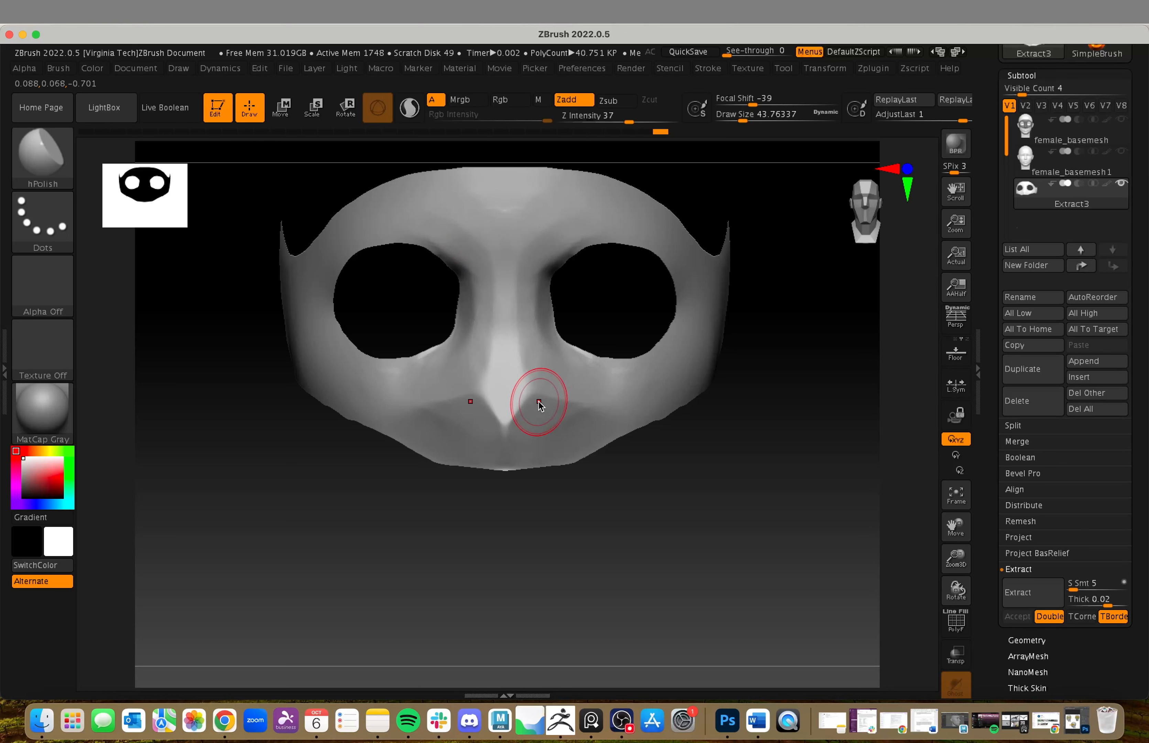
pyautogui.moveTo(588, 419); pyautogui.dragTo(593, 419)
pyautogui.moveTo(733, 458); pyautogui.dragTo(636, 474)
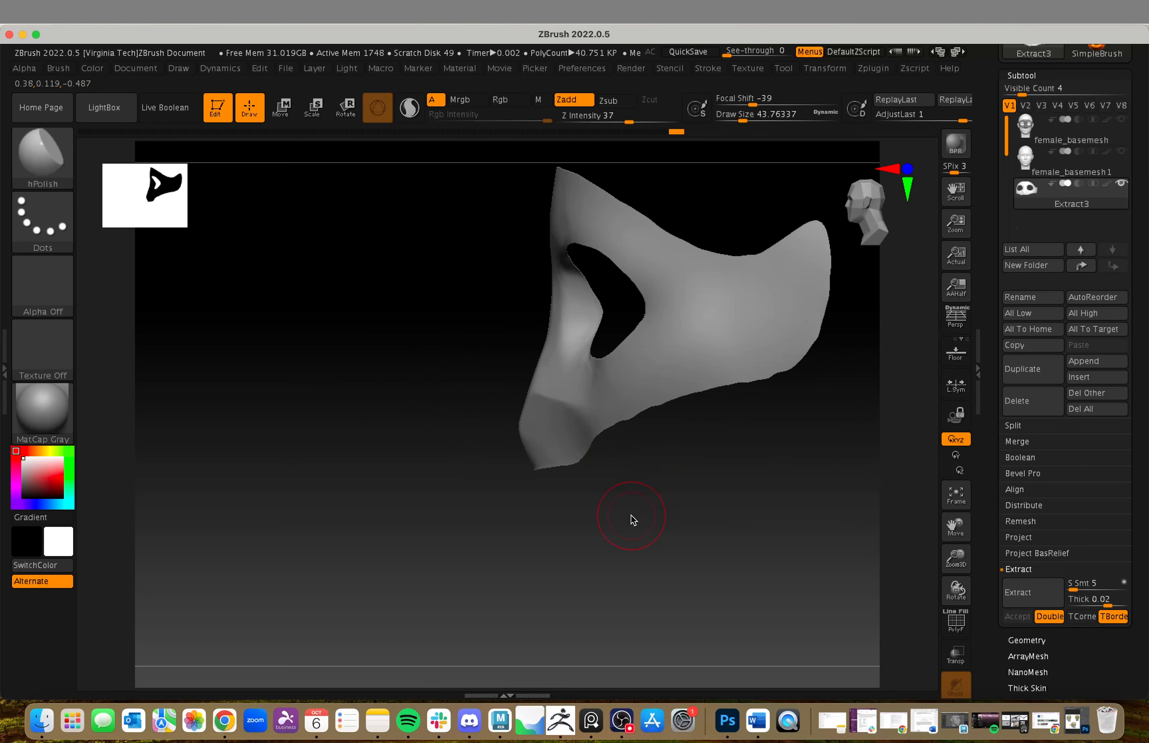
pyautogui.keyDown('shift'); pyautogui.moveTo(633, 520); pyautogui.dragTo(695, 507); pyautogui.keyUp('shift')
pyautogui.keyDown('shift'); pyautogui.moveTo(544, 399); pyautogui.dragTo(558, 404); pyautogui.keyUp('shift')
pyautogui.moveTo(697, 488)
pyautogui.mouseDown()
pyautogui.moveTo(684, 488)
pyautogui.moveTo(708, 469)
pyautogui.moveTo(676, 467)
pyautogui.mouseUp()
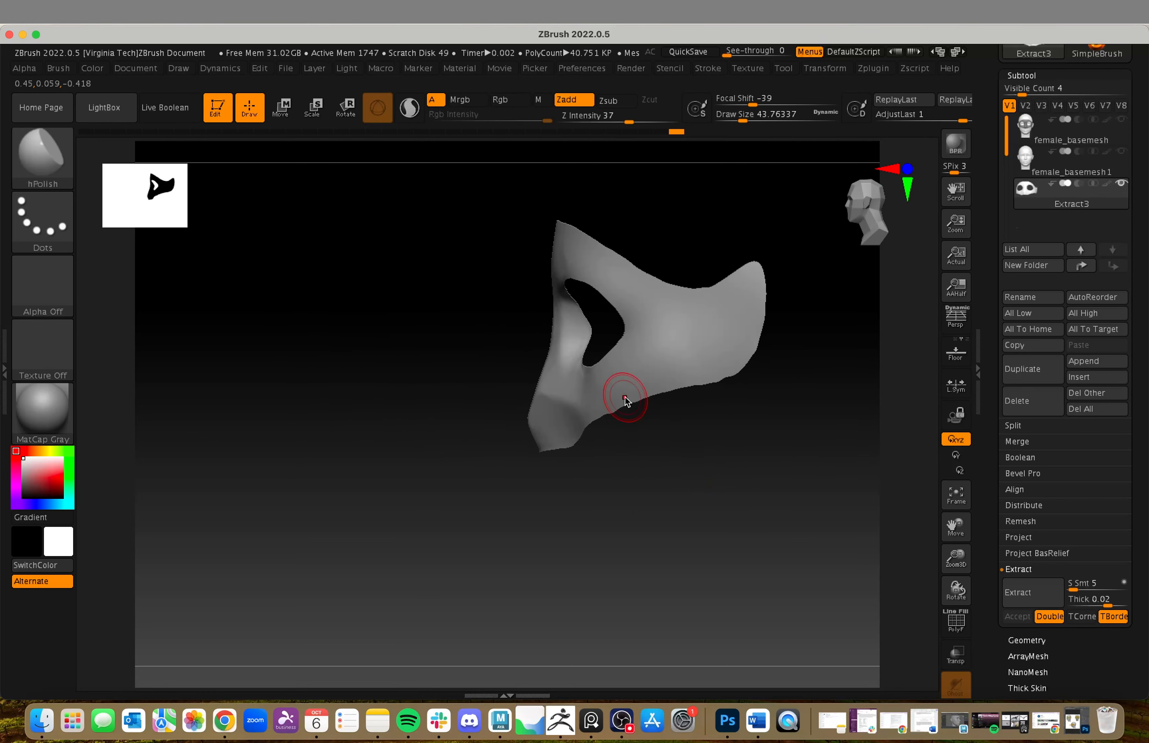
# - Show the female_basemesh1 head while keeping Extract3 active, and check the mask's fit against the face from the front and side
pyautogui.click(1063, 166)
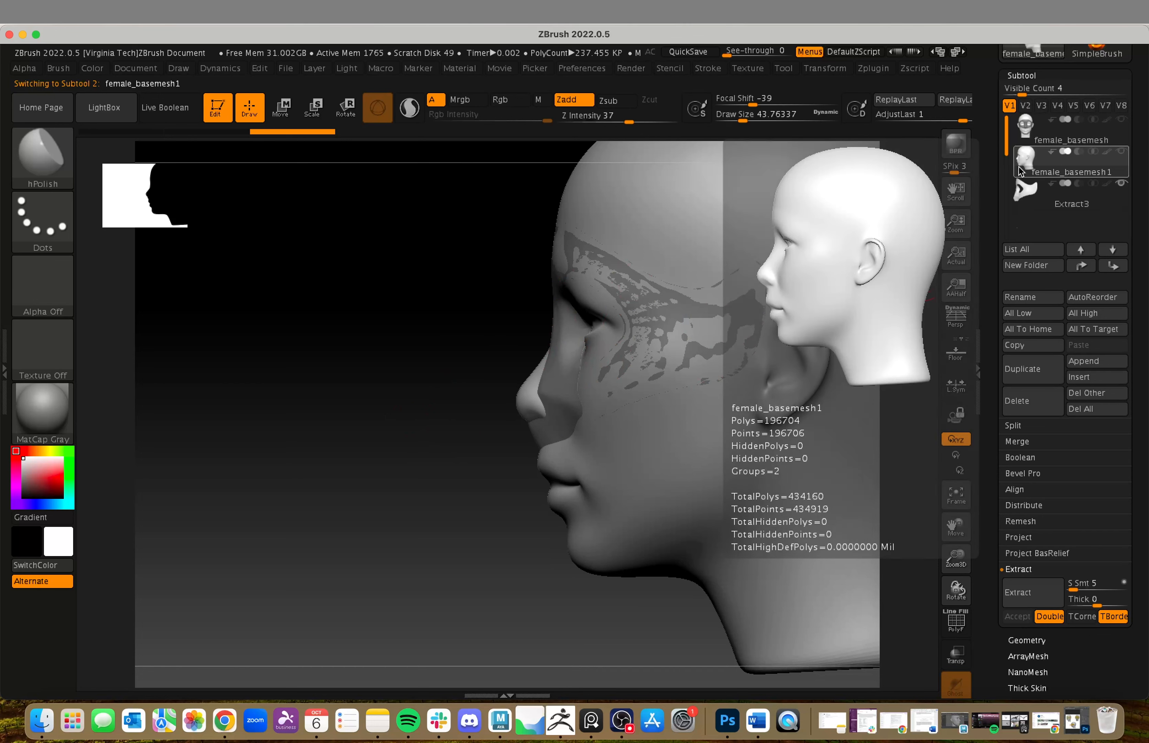
pyautogui.click(1064, 198)
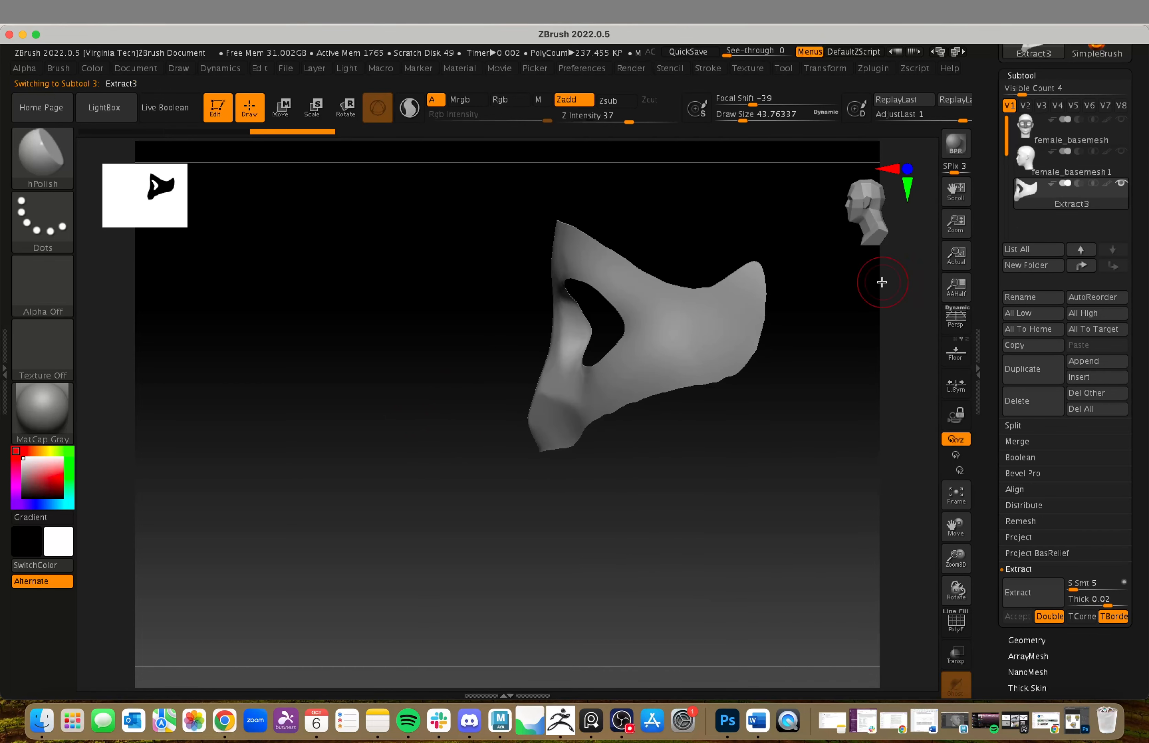
pyautogui.click(1121, 151)
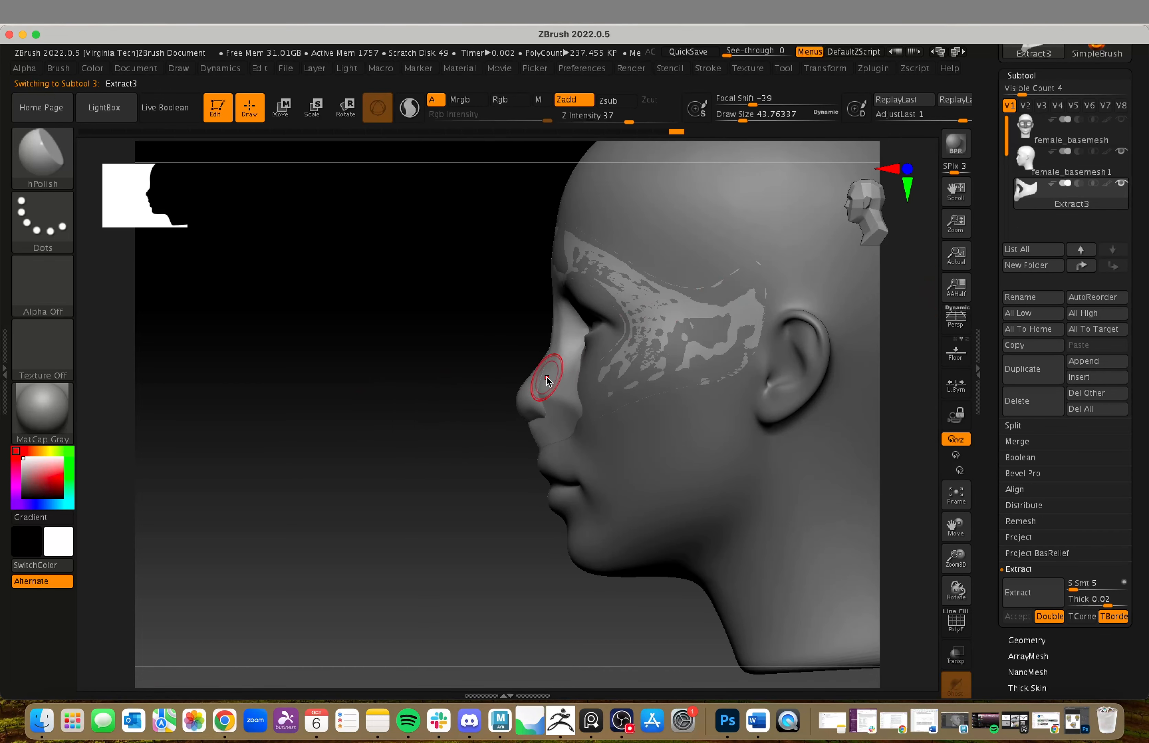
pyautogui.moveTo(548, 381); pyautogui.dragTo(363, 409)
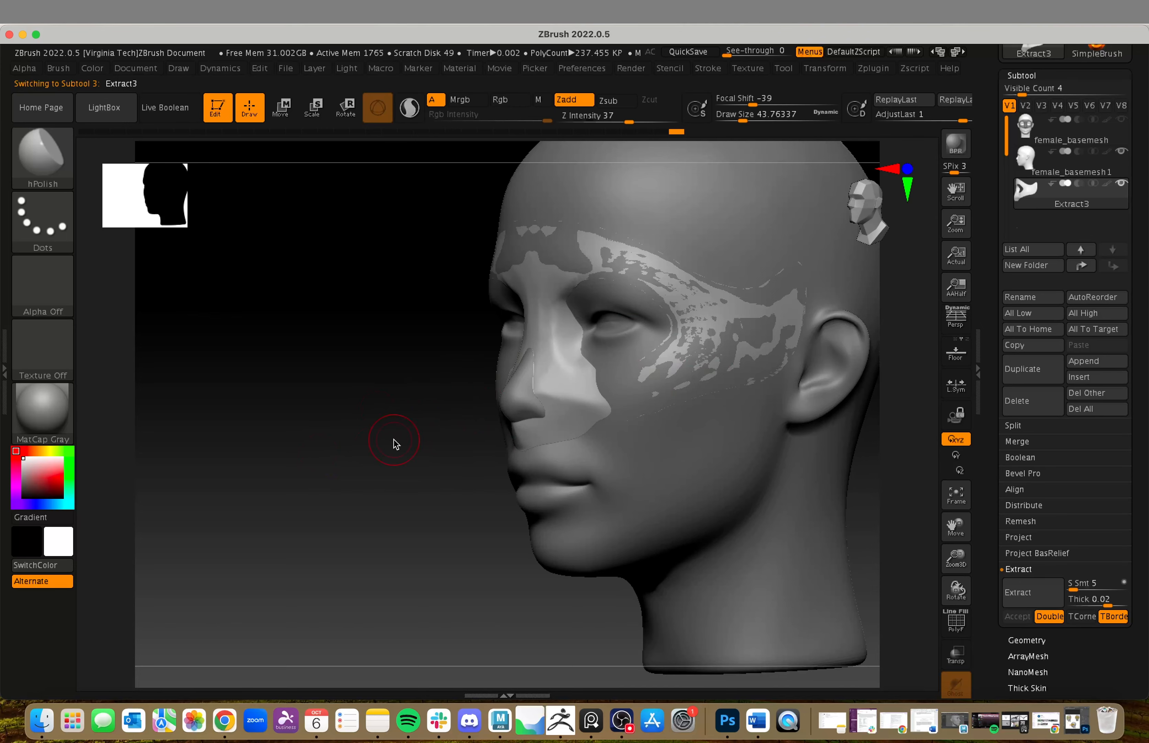
pyautogui.moveTo(334, 455); pyautogui.dragTo(366, 458)
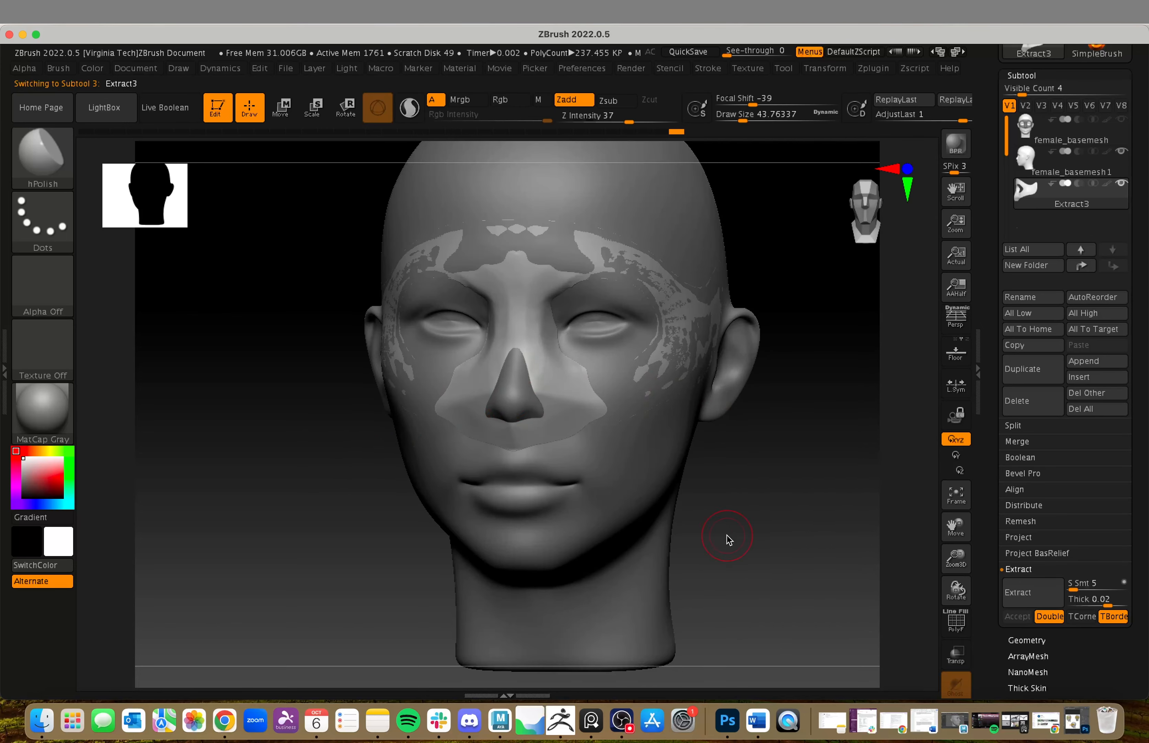
pyautogui.moveTo(729, 540); pyautogui.dragTo(641, 527)
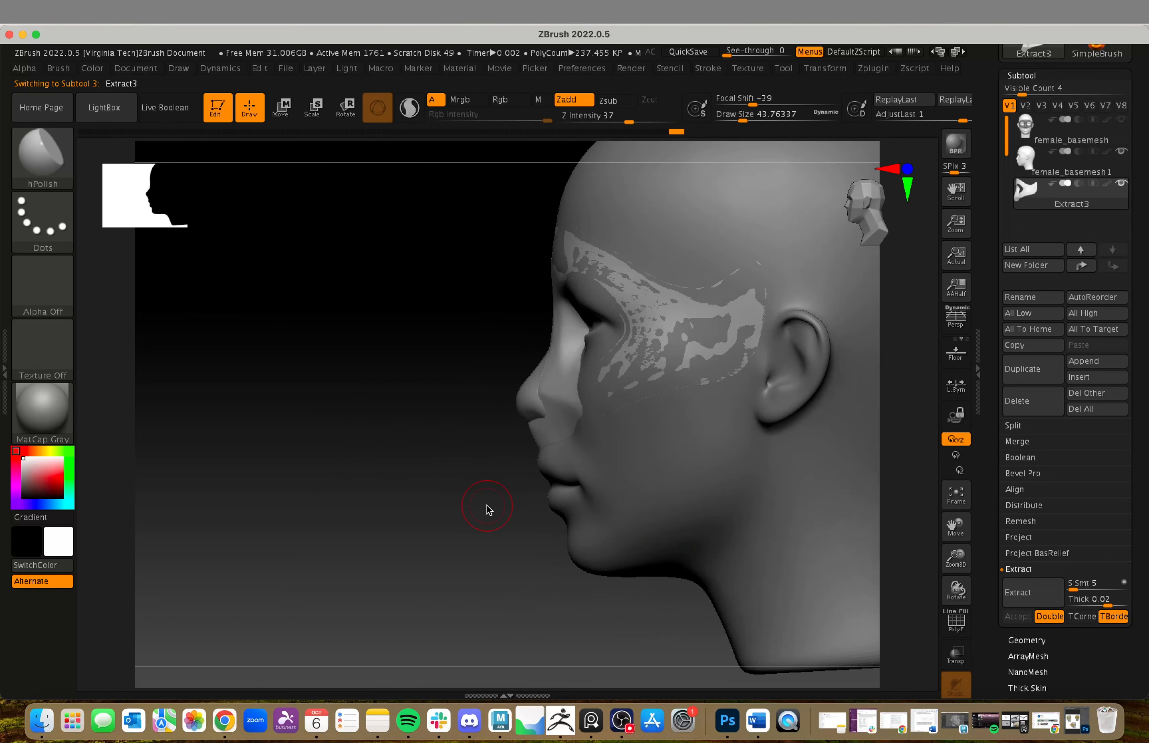
# - Pull the mask's nose forward over the head's nose with the Move Topological brush at a draw size of about 154
pyautogui.press('b')
pyautogui.press('m')
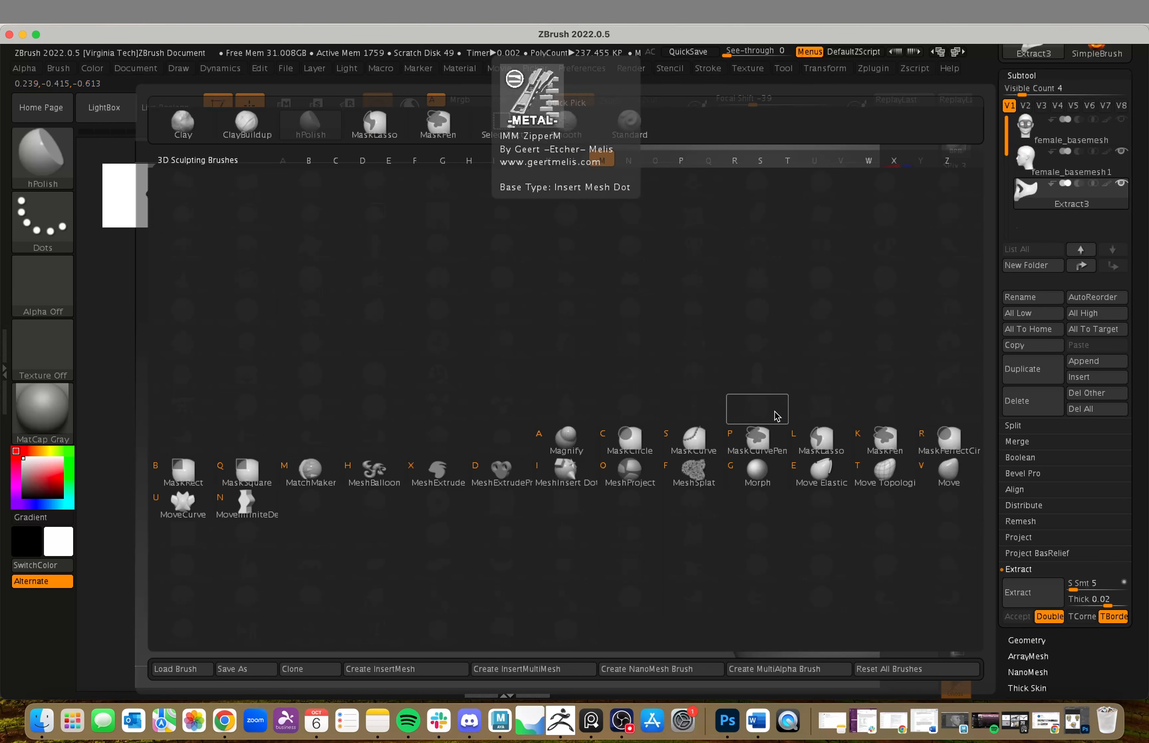
pyautogui.press('t')
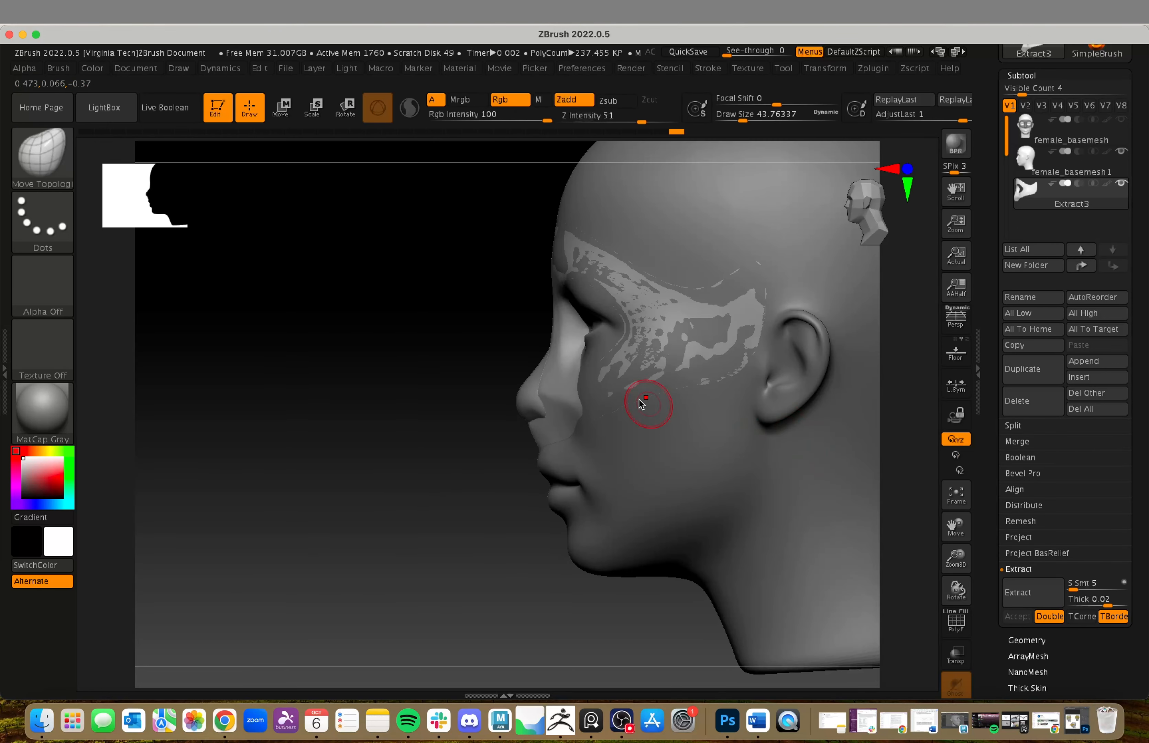
pyautogui.press('s')
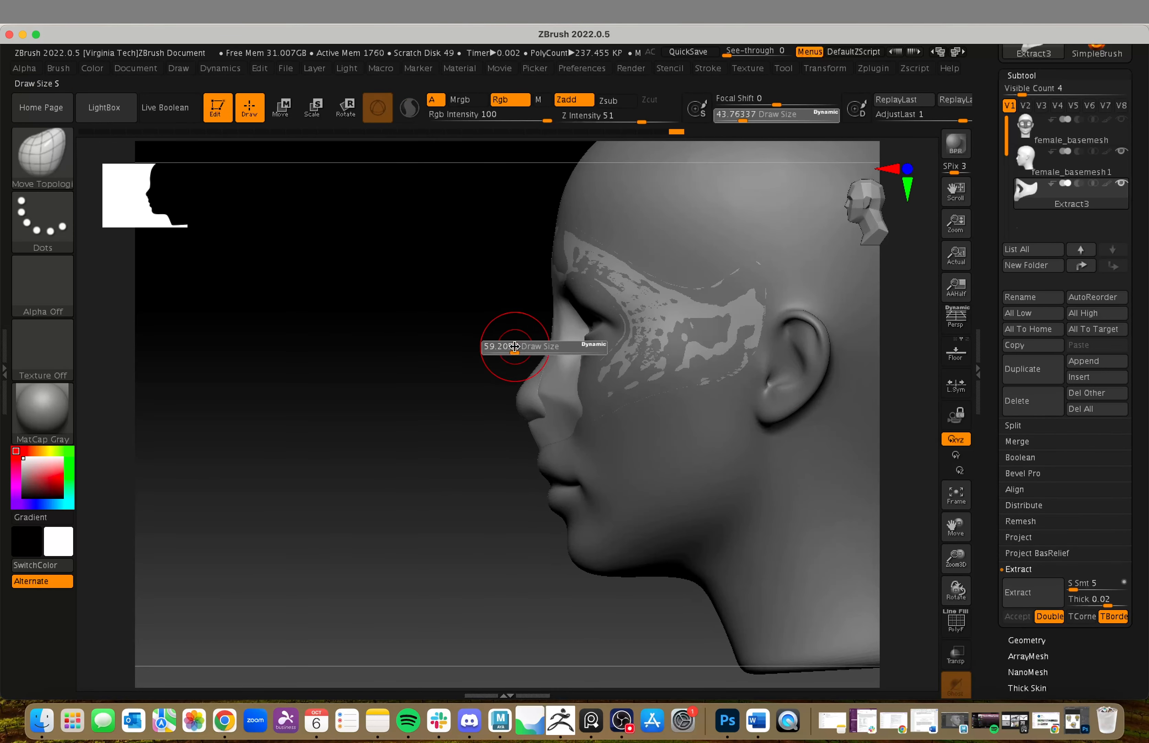
pyautogui.moveTo(513, 342); pyautogui.dragTo(532, 354)
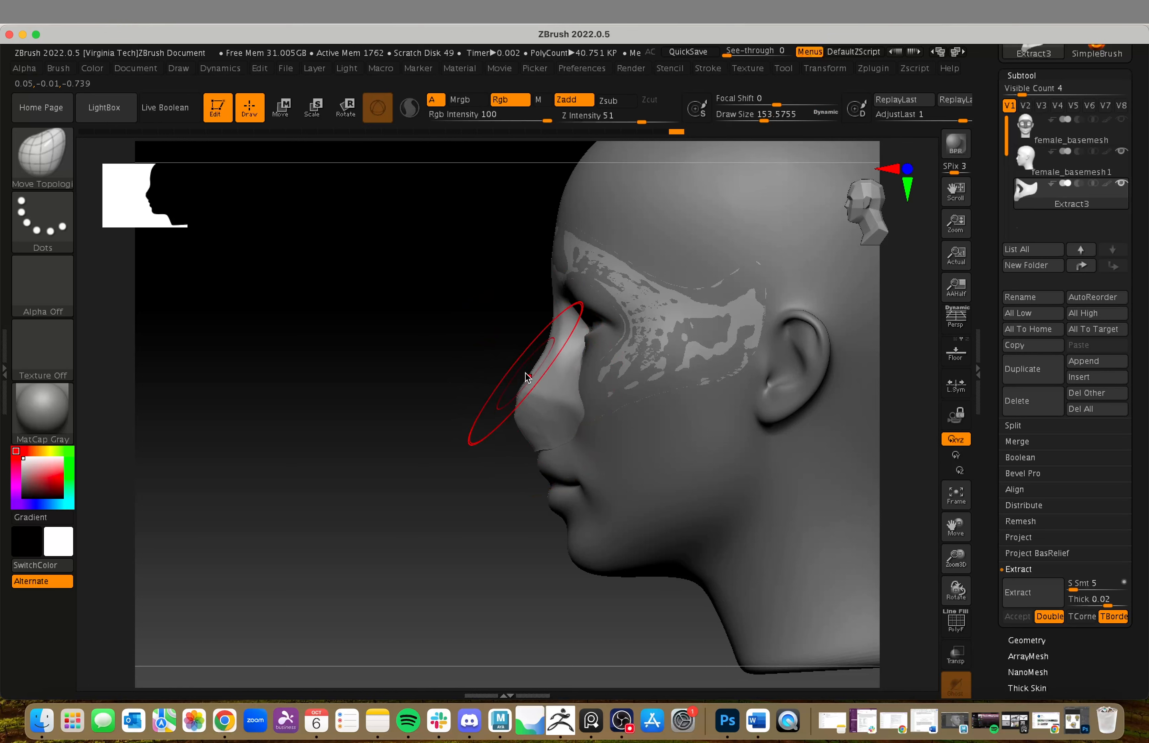
pyautogui.moveTo(550, 303); pyautogui.dragTo(544, 303)
# - Pull the mask's brow, eye surround and cheek outward with the Move Topological brush so they clear the head's surface
pyautogui.moveTo(555, 246); pyautogui.dragTo(588, 264)
pyautogui.moveTo(672, 311); pyautogui.dragTo(667, 314)
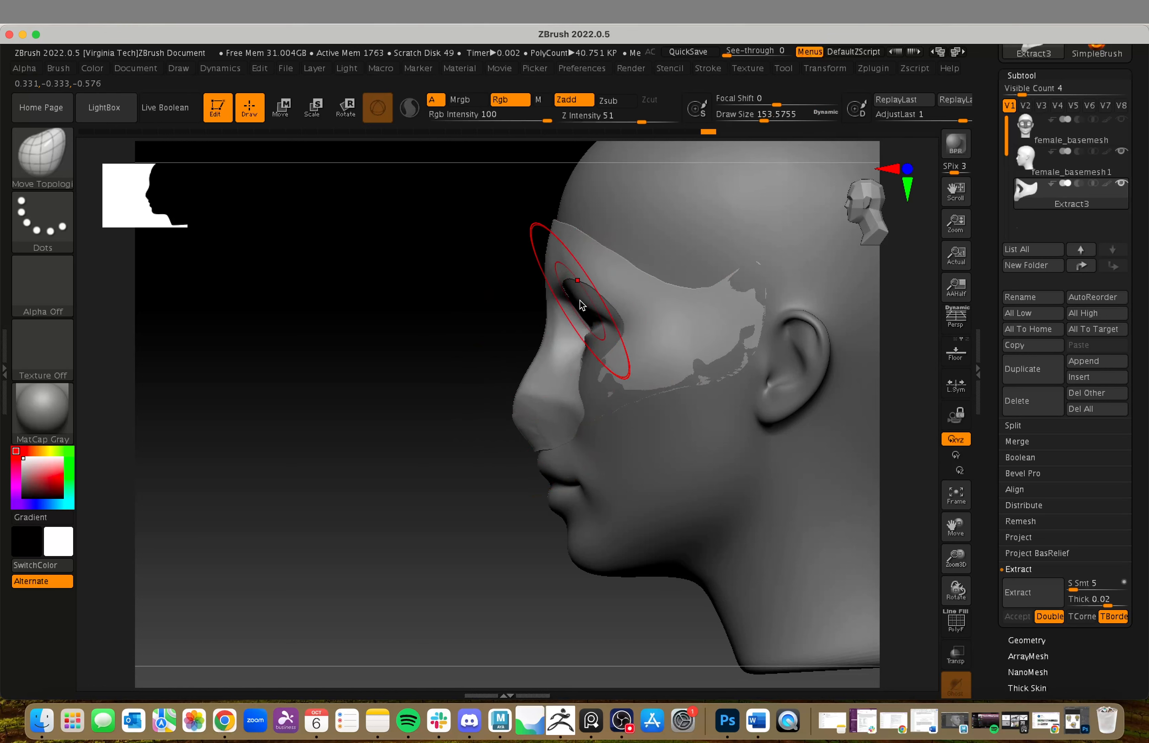
pyautogui.moveTo(588, 337)
pyautogui.mouseDown()
pyautogui.moveTo(608, 391)
pyautogui.moveTo(585, 415)
pyautogui.mouseUp()
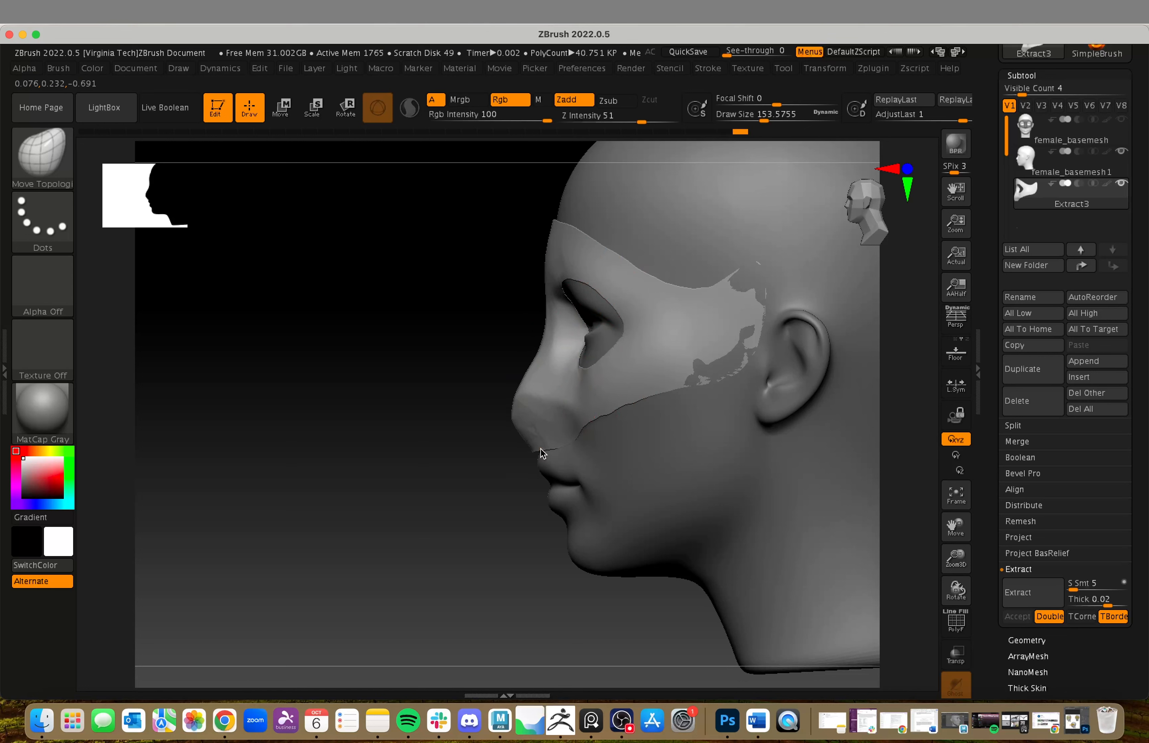
pyautogui.keyDown('shift'); pyautogui.moveTo(510, 377); pyautogui.dragTo(673, 290); pyautogui.keyUp('shift')
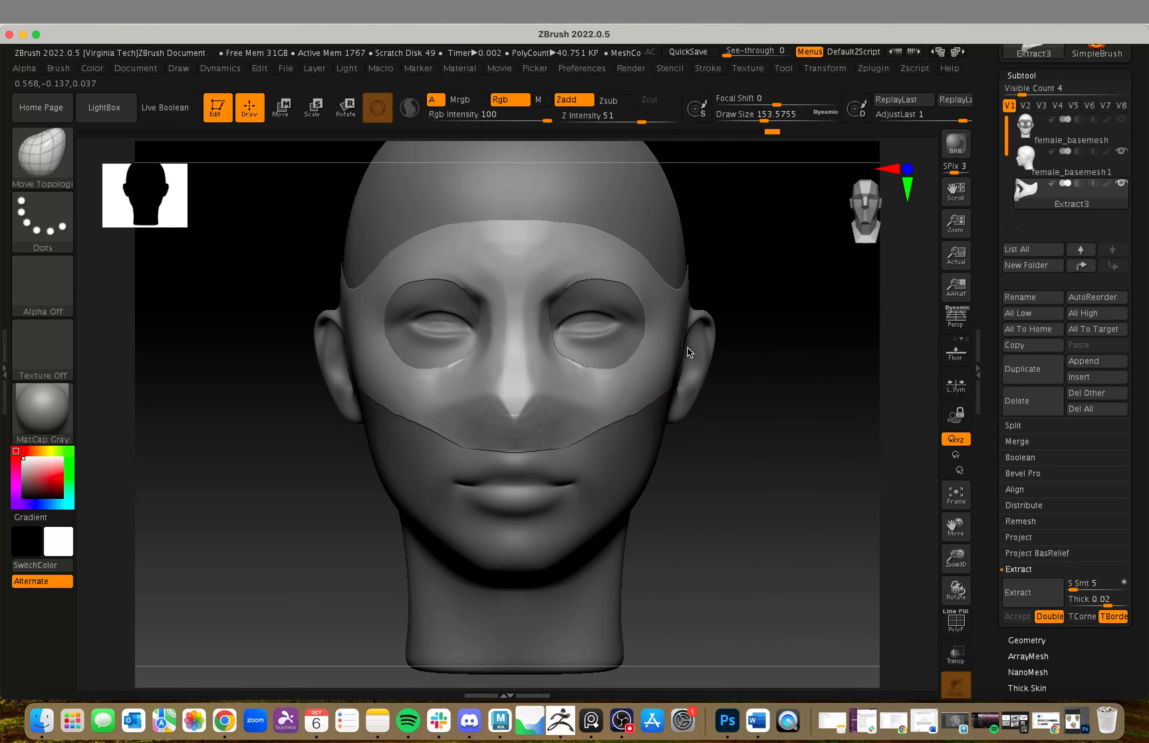
# - Pull the mask's temple area outside the head and adjust its forehead edge and upper nose bridge in profile
pyautogui.moveTo(738, 388); pyautogui.dragTo(749, 421)
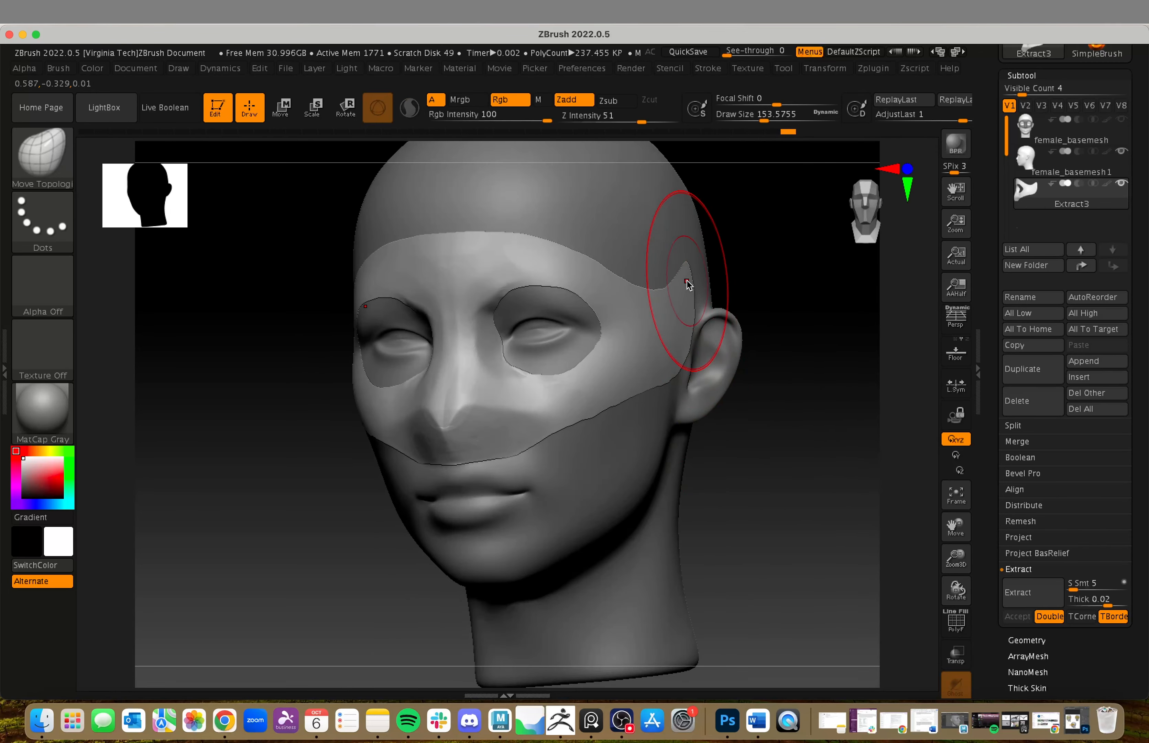
pyautogui.moveTo(749, 383); pyautogui.dragTo(675, 397)
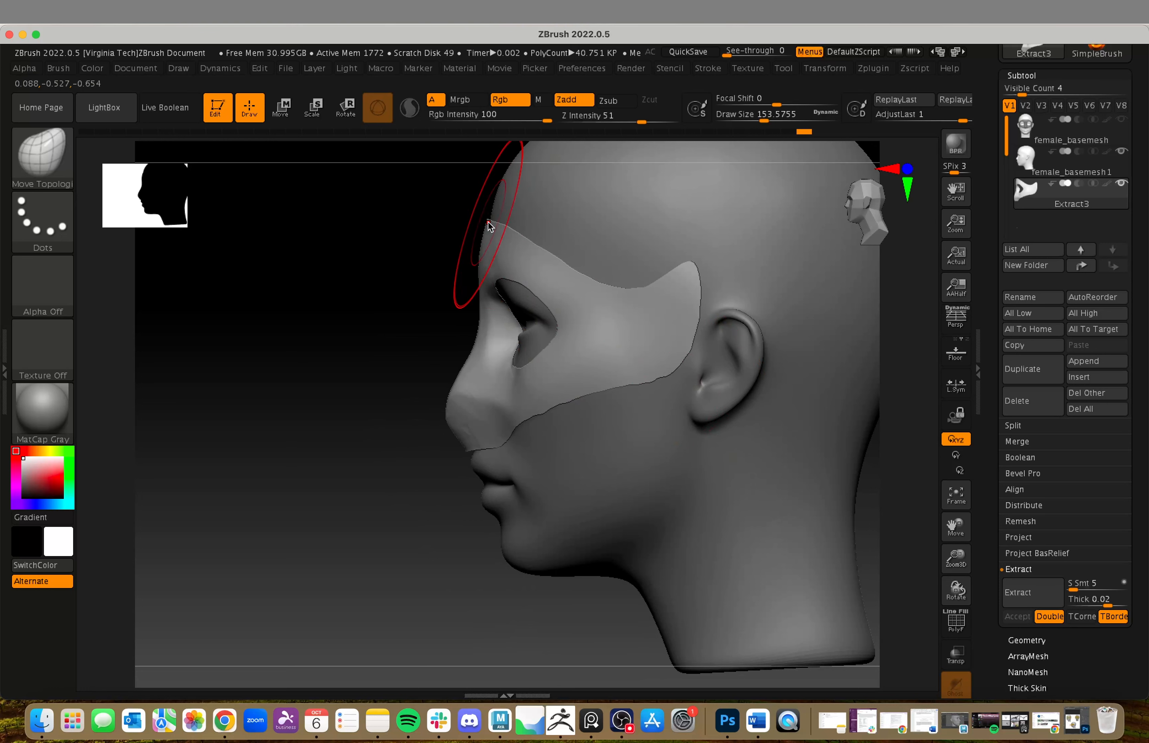
pyautogui.moveTo(464, 233); pyautogui.dragTo(487, 226)
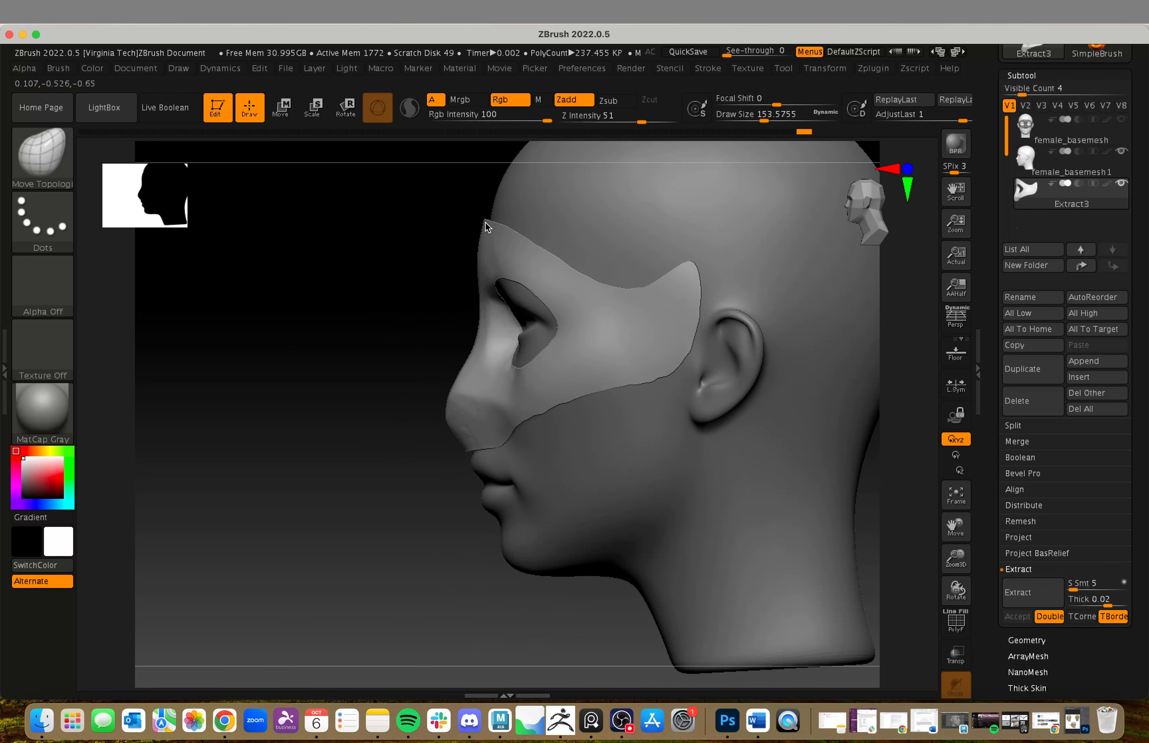
pyautogui.moveTo(485, 326); pyautogui.dragTo(478, 322)
pyautogui.moveTo(425, 338); pyautogui.dragTo(514, 349)
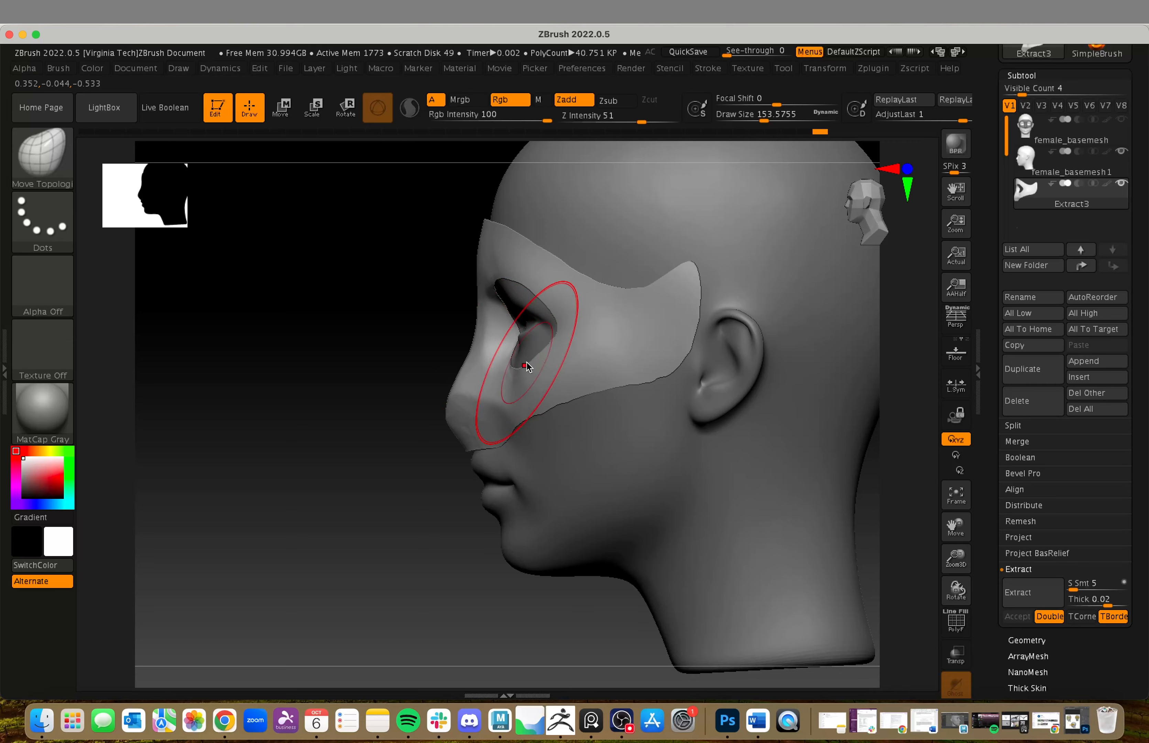
# - Straighten the mask's profile from brow to nose tip with the Move Topological brush, reducing its draw size to about 87
pyautogui.keyDown('shift'); pyautogui.moveTo(425, 357); pyautogui.dragTo(546, 335); pyautogui.keyUp('shift')
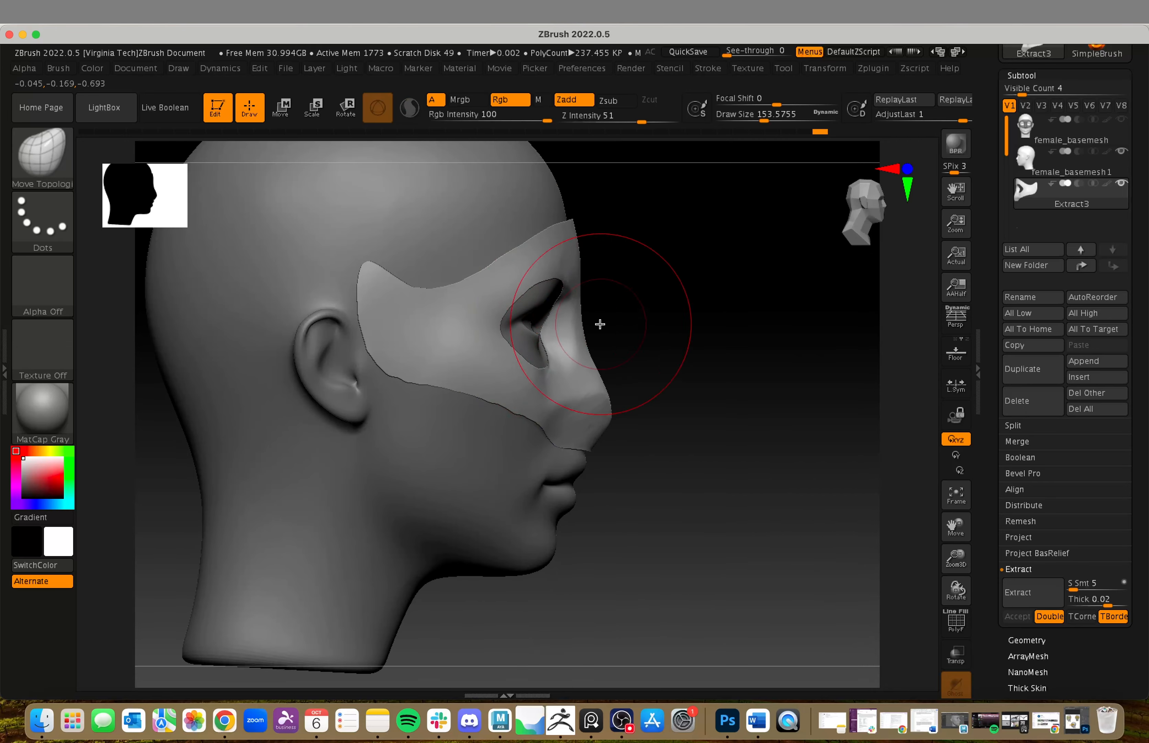
pyautogui.keyDown('shift'); pyautogui.moveTo(632, 327); pyautogui.dragTo(609, 333); pyautogui.keyUp('shift')
pyautogui.keyDown('shift'); pyautogui.moveTo(775, 521); pyautogui.dragTo(616, 469); pyautogui.keyUp('shift')
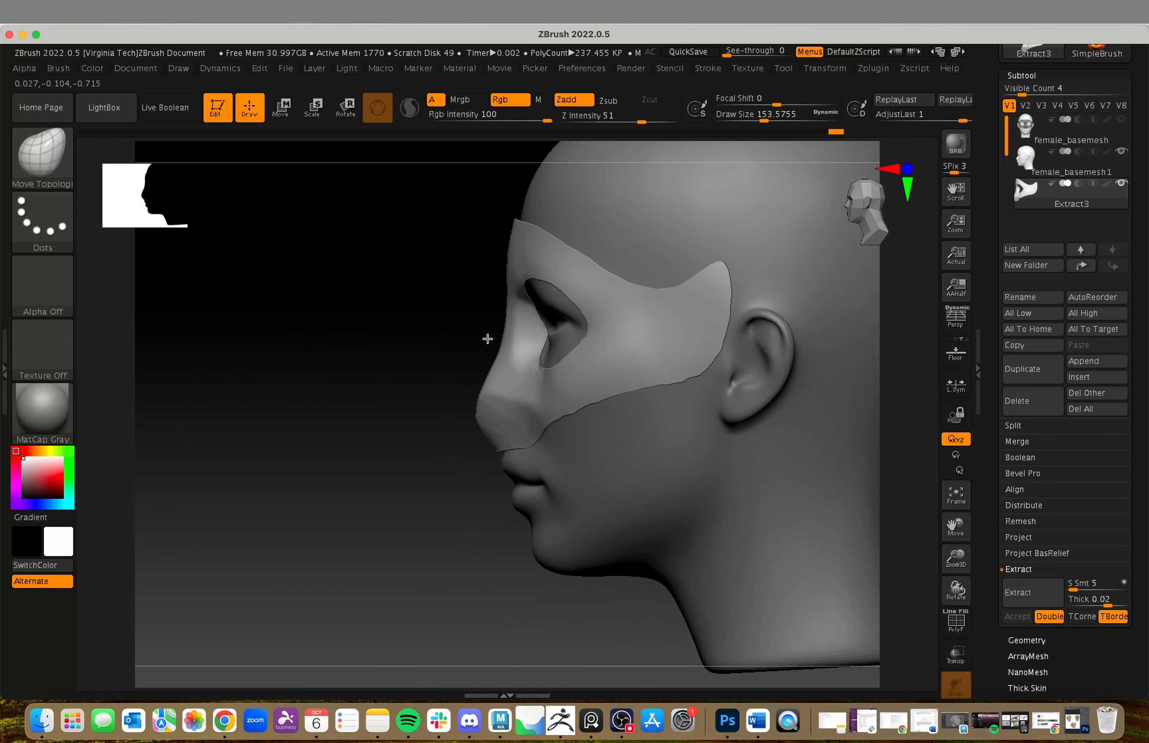
pyautogui.press('s')
pyautogui.press('s')
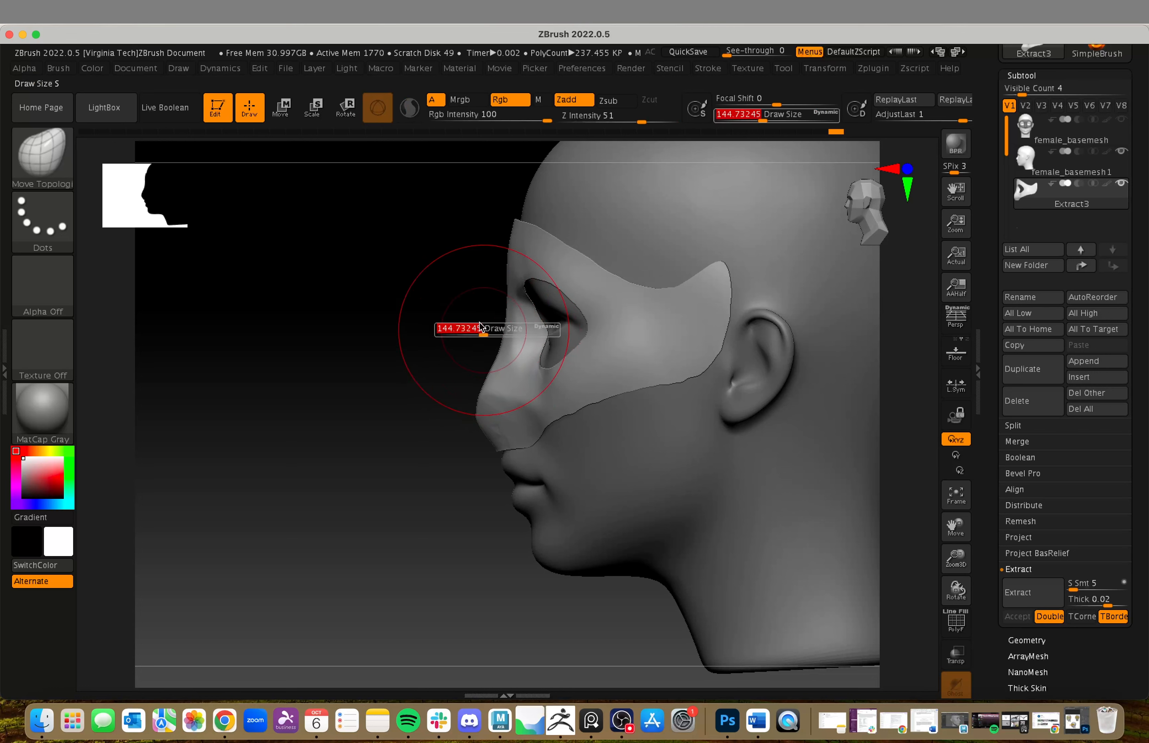
pyautogui.moveTo(482, 328)
pyautogui.mouseDown()
pyautogui.moveTo(490, 339)
pyautogui.moveTo(493, 308)
pyautogui.moveTo(504, 329)
pyautogui.mouseUp()
pyautogui.hotkey('ctrl', 'z')
pyautogui.press('s')
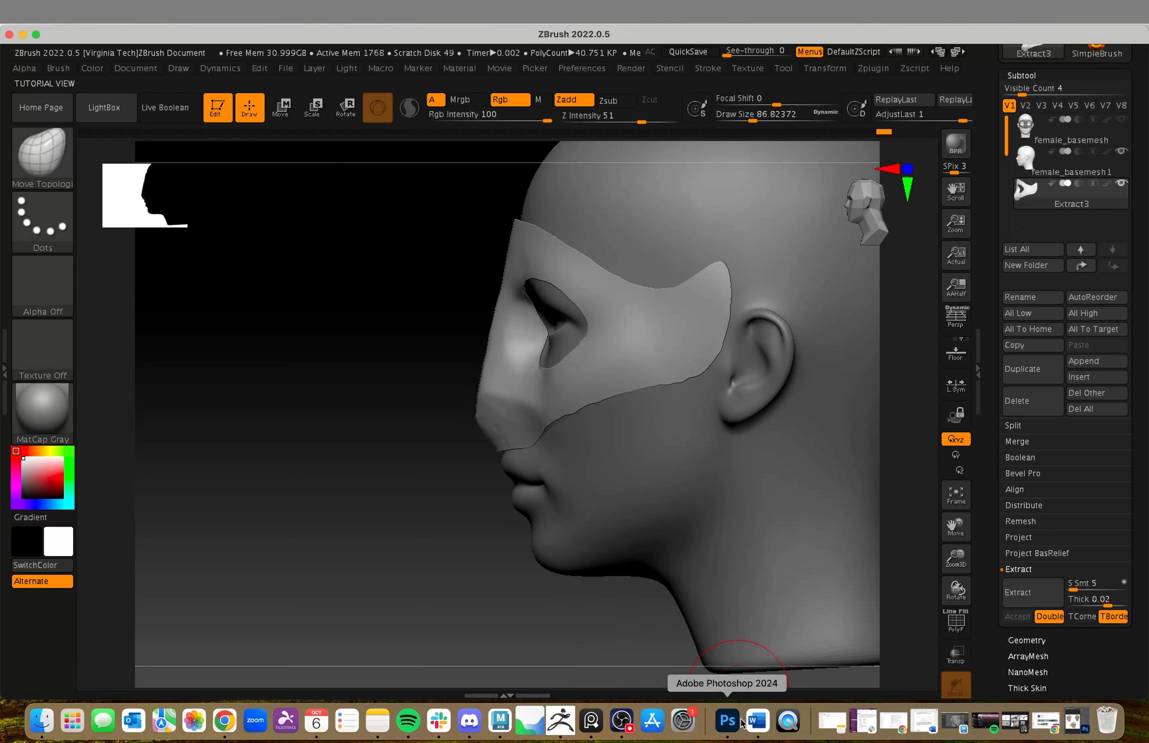
# - Switch to Photoshop to view the KriaMaskSketch.psd beak design, and examine the open-beaked tern photo on the reference board
pyautogui.click(727, 720)
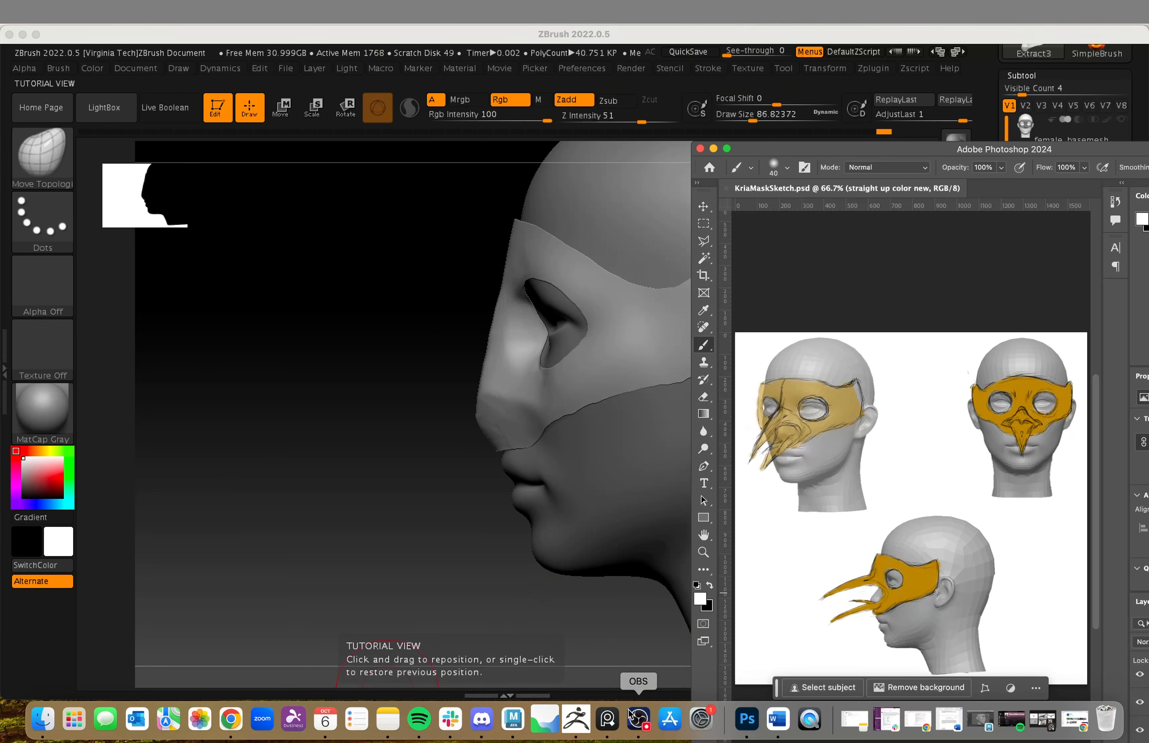
pyautogui.click(607, 718)
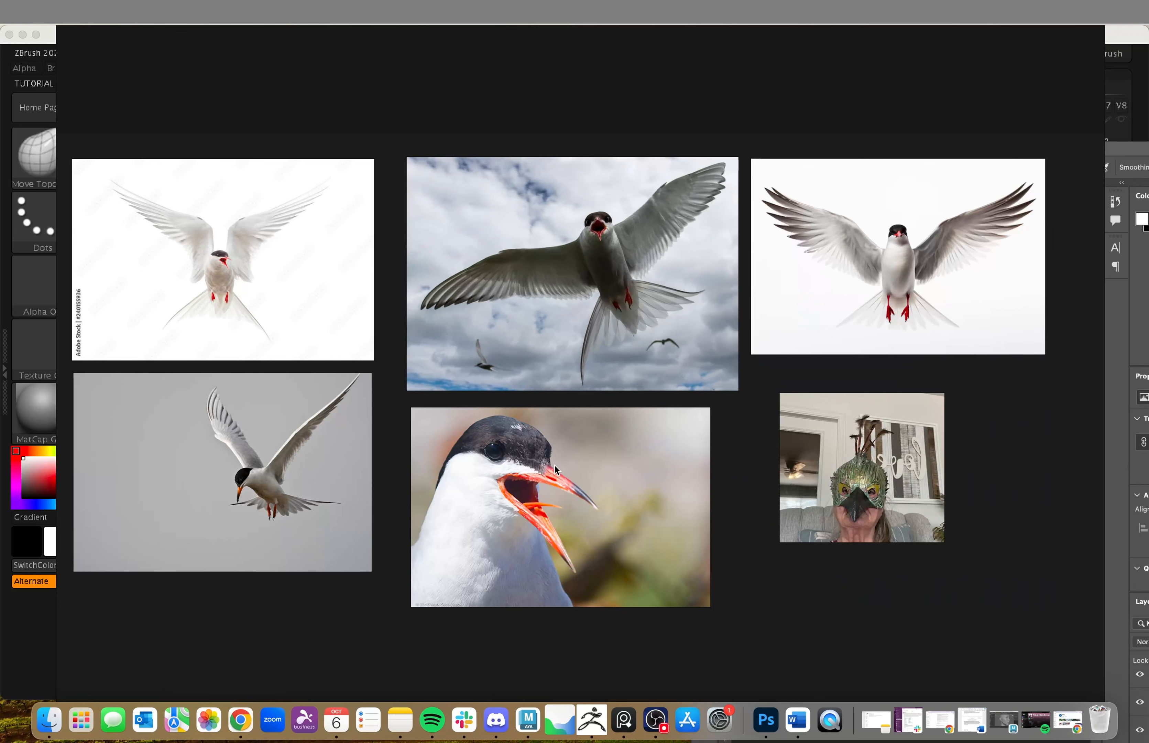
pyautogui.scroll(5, 535, 490)
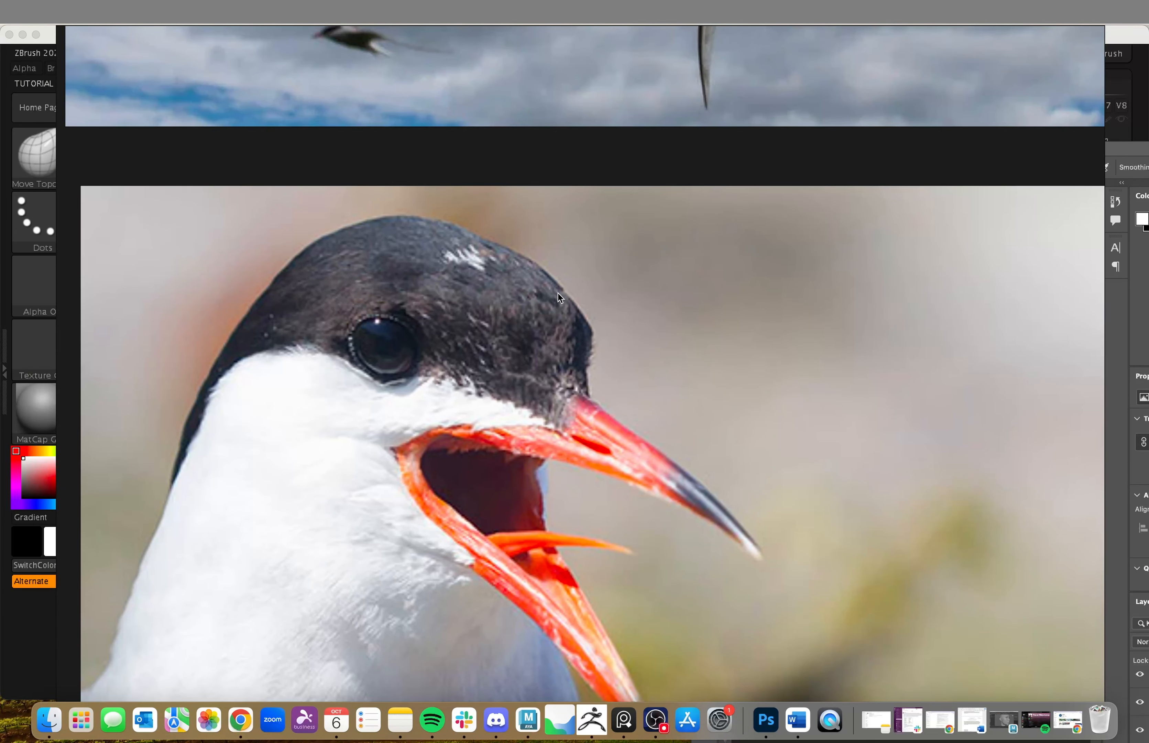
pyautogui.moveTo(577, 342); pyautogui.dragTo(574, 357)
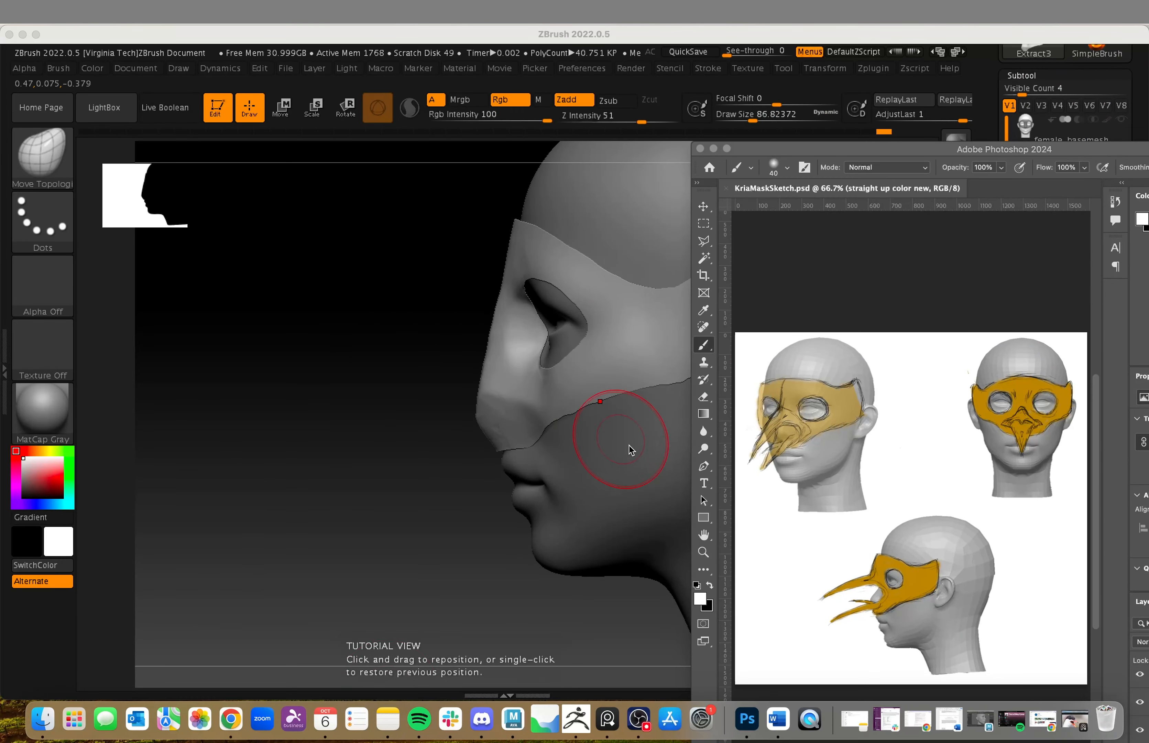
# - Return to ZBrush and refine the mask's profile and inner eye-hole edges with the Move Topological brush, reducing its draw size to about 56
pyautogui.click(504, 286)
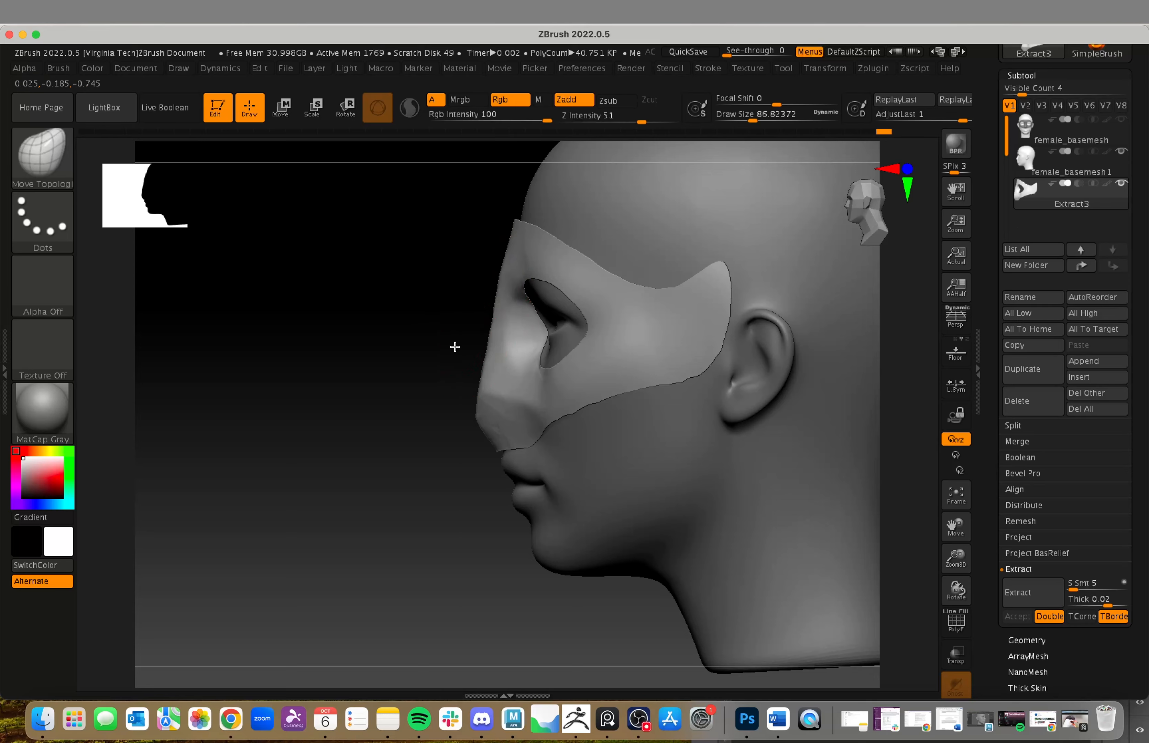
pyautogui.moveTo(455, 346); pyautogui.dragTo(526, 359)
pyautogui.moveTo(700, 436)
pyautogui.mouseDown()
pyautogui.moveTo(713, 367)
pyautogui.moveTo(696, 400)
pyautogui.moveTo(644, 436)
pyautogui.mouseUp()
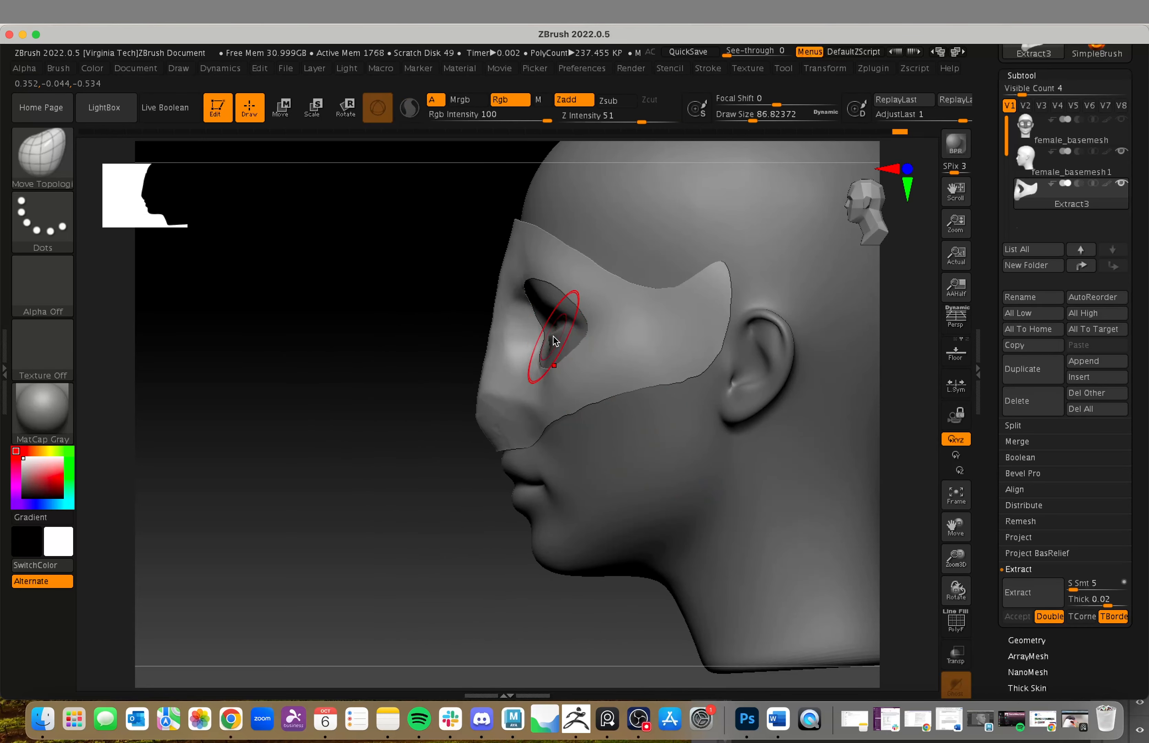
pyautogui.moveTo(405, 340)
pyautogui.mouseDown()
pyautogui.moveTo(481, 348)
pyautogui.moveTo(590, 423)
pyautogui.moveTo(811, 509)
pyautogui.moveTo(726, 474)
pyautogui.moveTo(756, 479)
pyautogui.moveTo(736, 477)
pyautogui.moveTo(724, 410)
pyautogui.mouseUp()
pyautogui.press('s')
pyautogui.moveTo(600, 335); pyautogui.dragTo(552, 326)
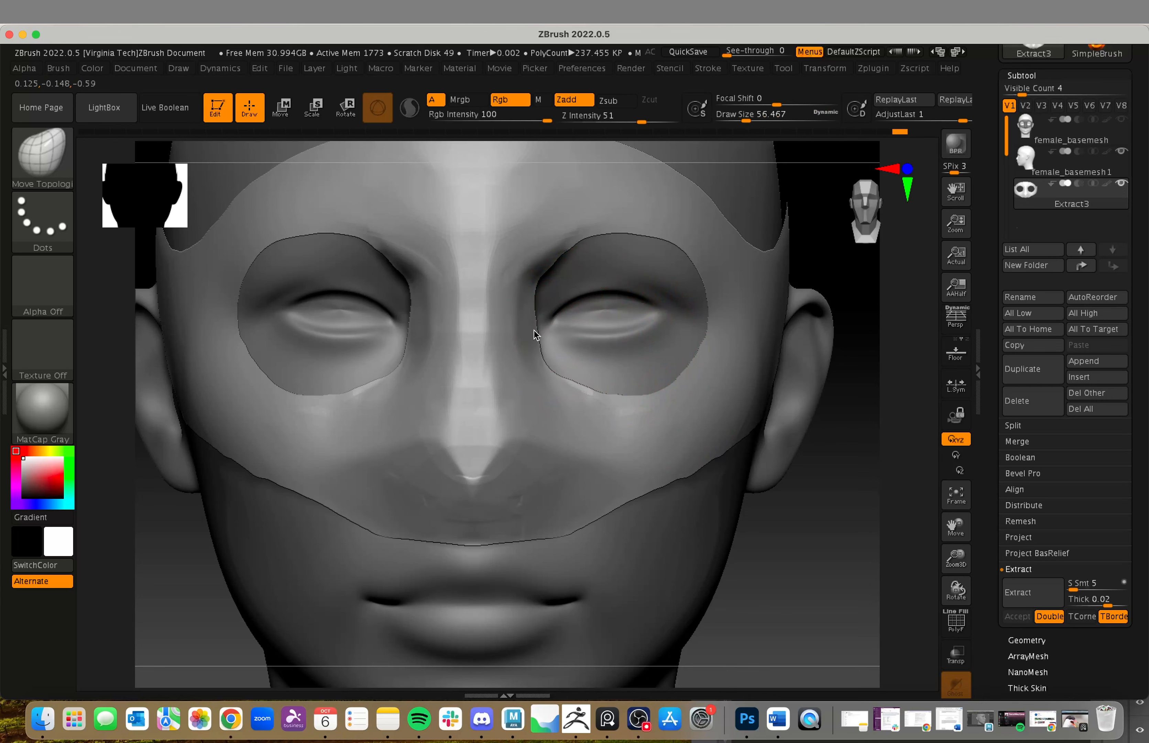
# - Even out the mask's lower cheek edge beside the nose with the Move Topological brush
pyautogui.moveTo(808, 513); pyautogui.dragTo(762, 522)
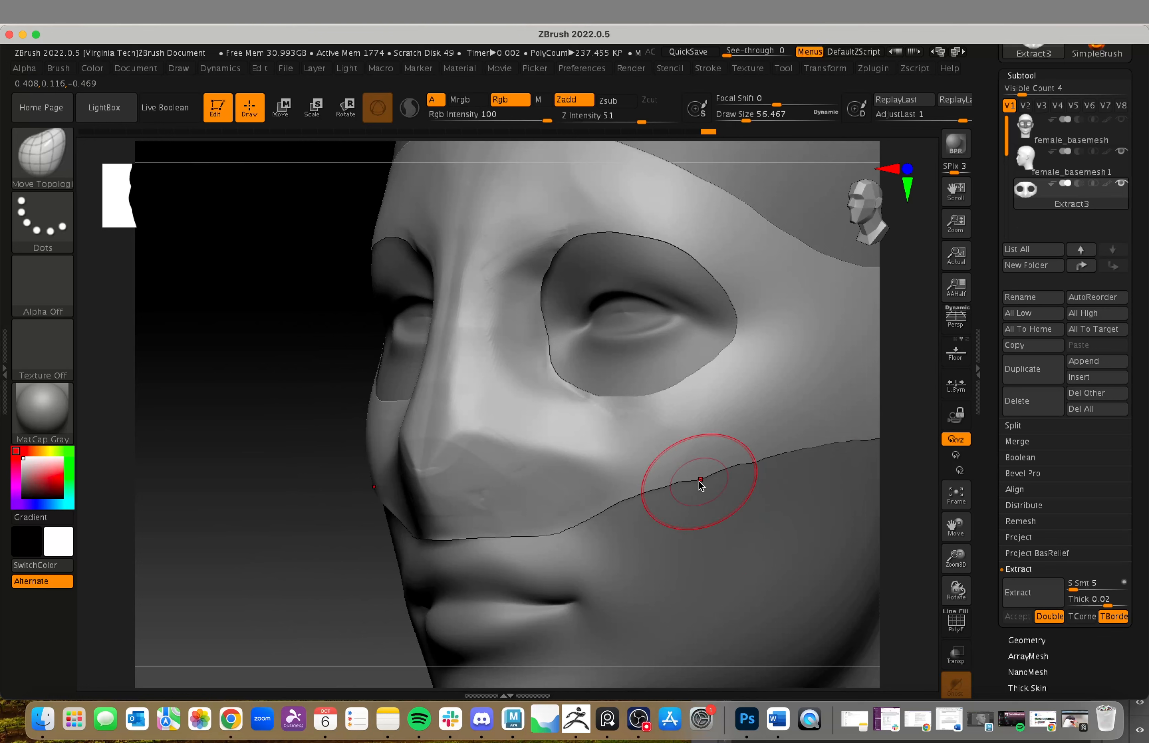
pyautogui.keyDown('alt'); pyautogui.moveTo(888, 525); pyautogui.dragTo(849, 542); pyautogui.keyUp('alt')
pyautogui.keyDown('shift'); pyautogui.moveTo(461, 549); pyautogui.dragTo(595, 518); pyautogui.keyUp('shift')
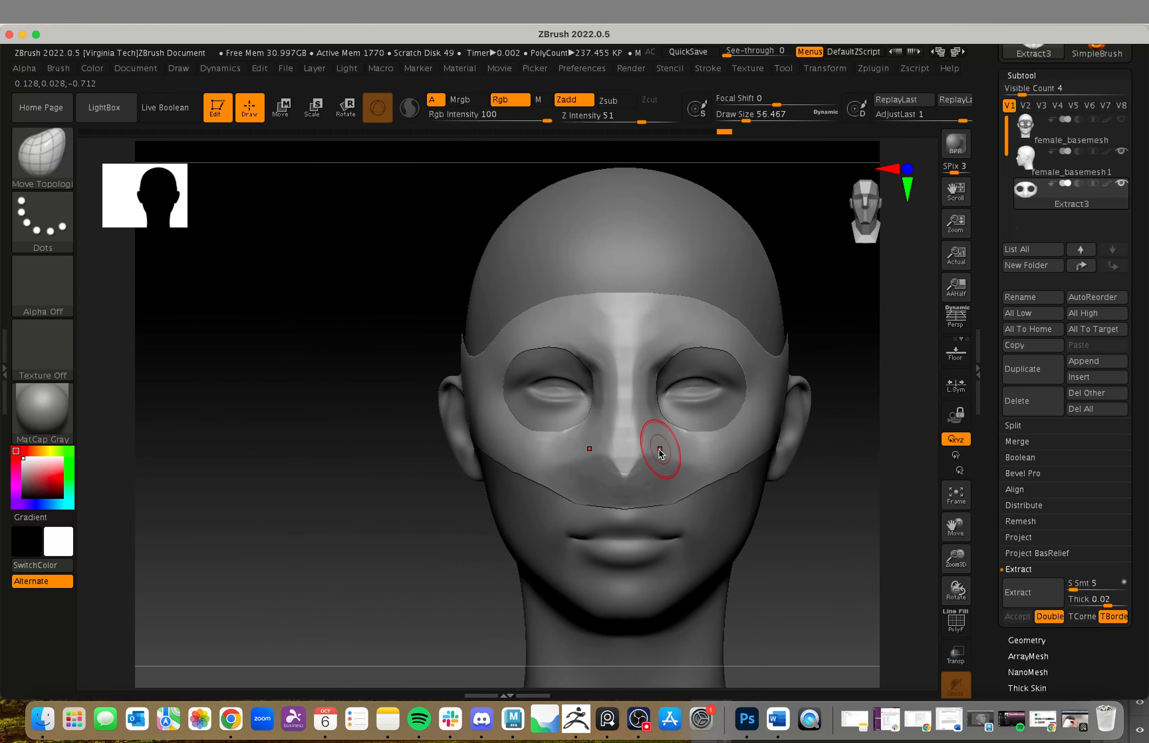
# - Pull the mask's cheeks and sides clear of the face as seen from beneath, using Move Topological at a draw size of about 108
pyautogui.press('shift')
pyautogui.moveTo(859, 521)
pyautogui.mouseDown()
pyautogui.moveTo(775, 500)
pyautogui.moveTo(762, 509)
pyautogui.mouseUp()
pyautogui.moveTo(466, 579)
pyautogui.mouseDown()
pyautogui.moveTo(471, 570)
pyautogui.moveTo(510, 651)
pyautogui.mouseUp()
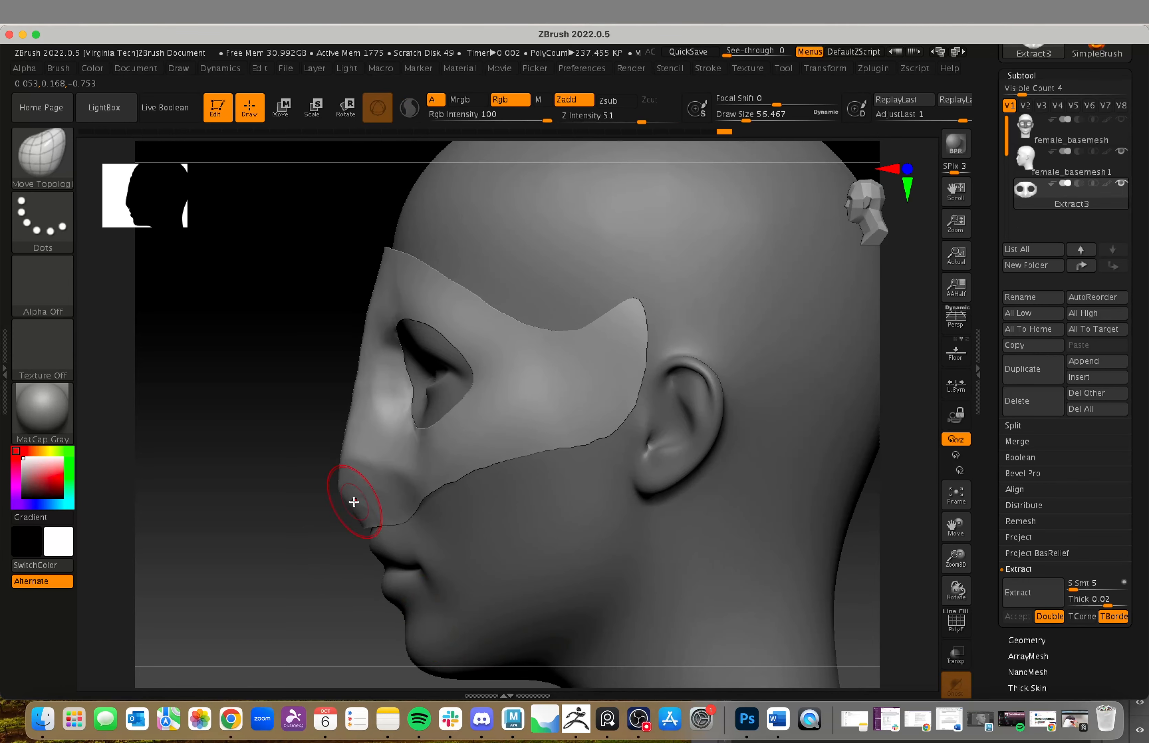
pyautogui.moveTo(338, 478); pyautogui.dragTo(342, 377)
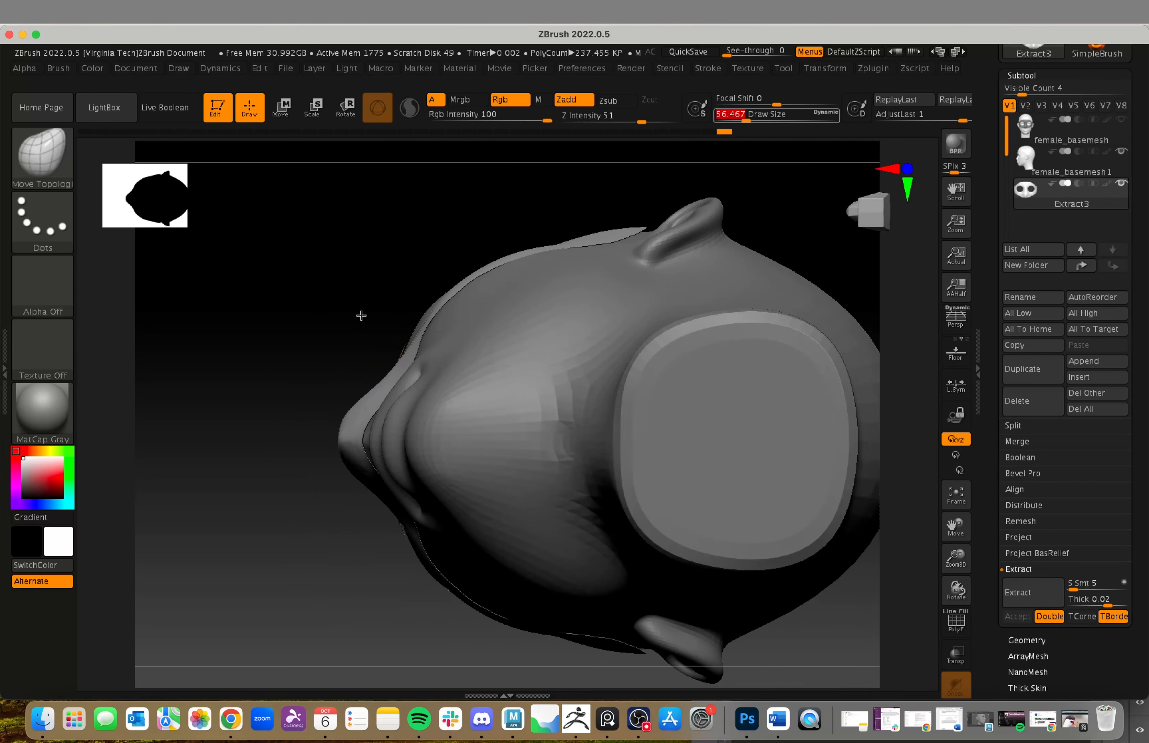
pyautogui.moveTo(362, 305); pyautogui.dragTo(362, 299)
pyautogui.press('s')
pyautogui.moveTo(362, 299); pyautogui.dragTo(372, 299)
pyautogui.moveTo(411, 371); pyautogui.dragTo(395, 371)
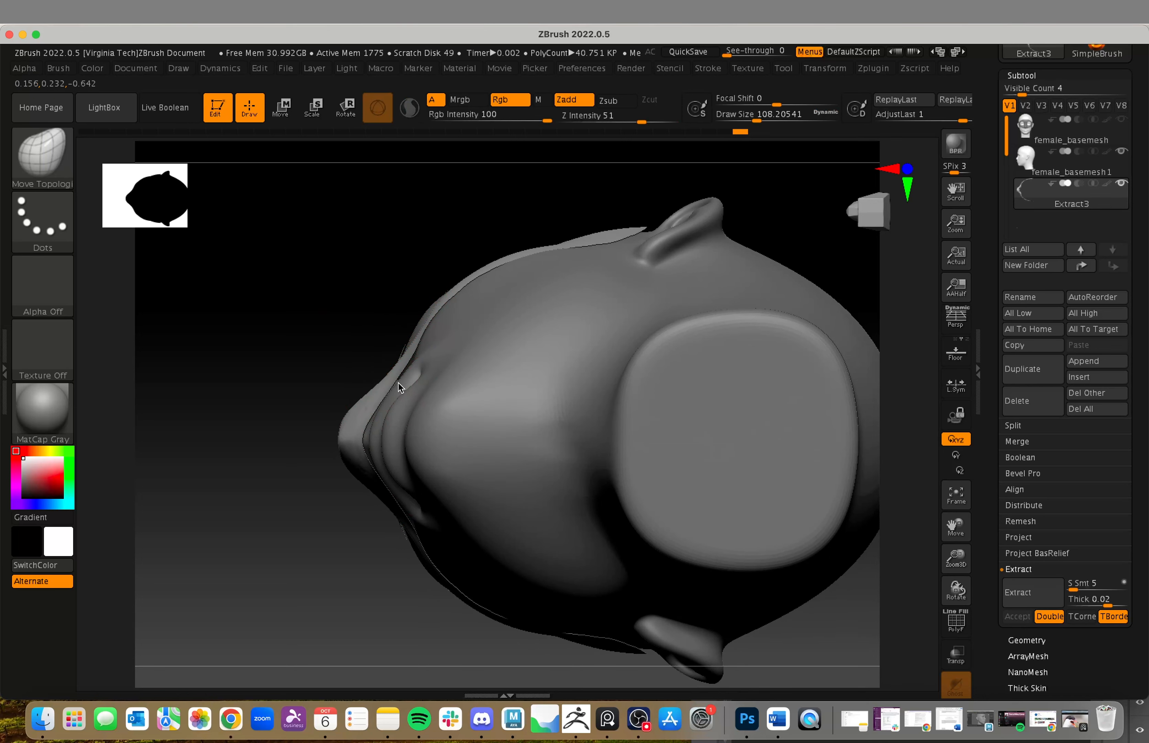
pyautogui.moveTo(366, 290); pyautogui.dragTo(385, 441)
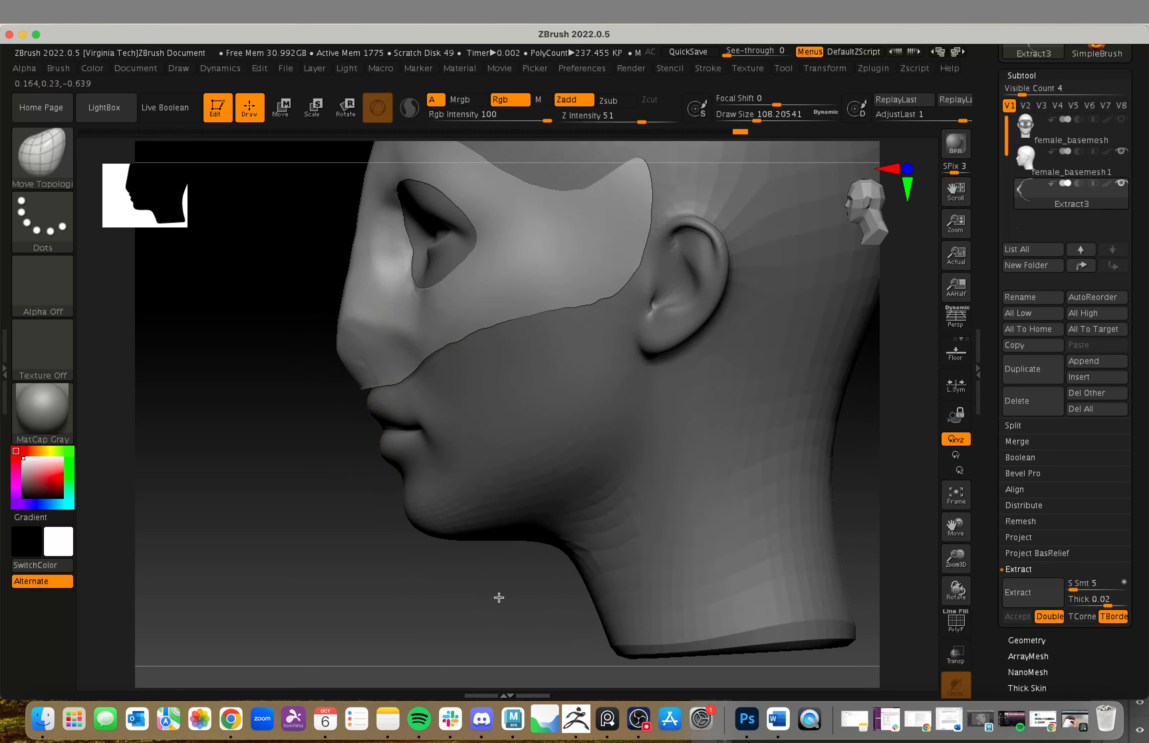
pyautogui.moveTo(498, 596); pyautogui.dragTo(494, 431)
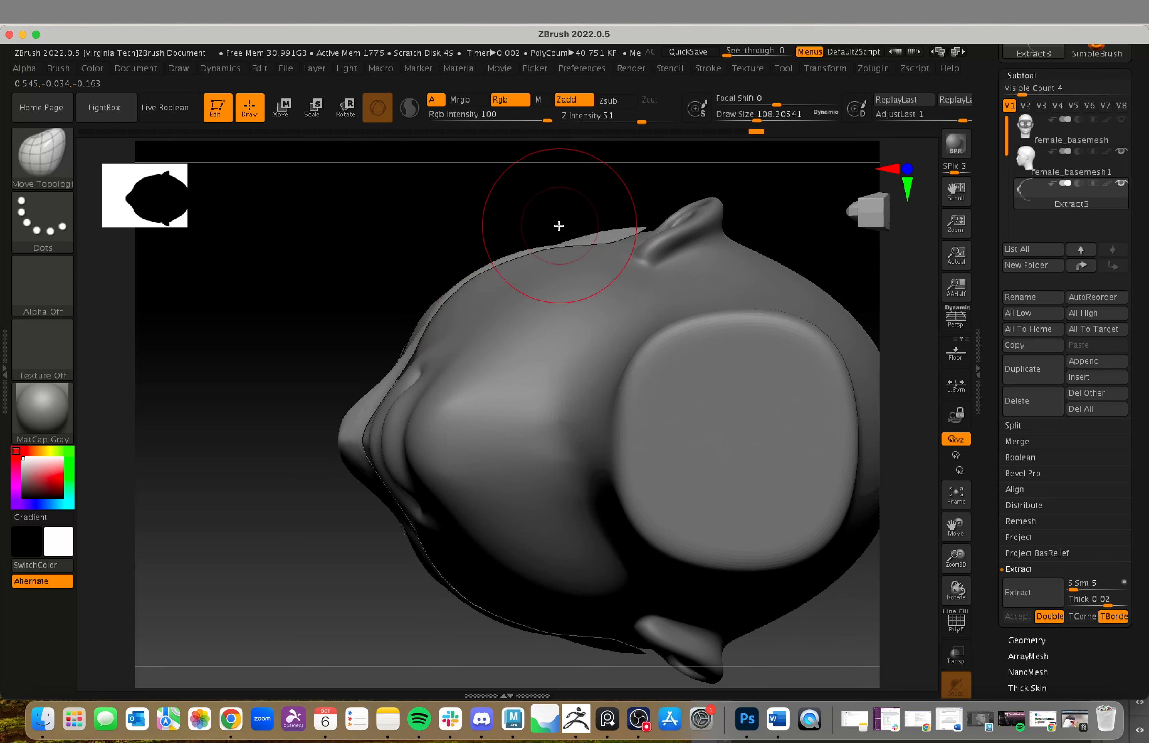
pyautogui.keyDown('shift'); pyautogui.moveTo(559, 226); pyautogui.dragTo(568, 344); pyautogui.keyUp('shift')
# - Smooth the mask around the inner corners of the eye holes with a draw size of about 51
pyautogui.moveTo(365, 500); pyautogui.dragTo(490, 519)
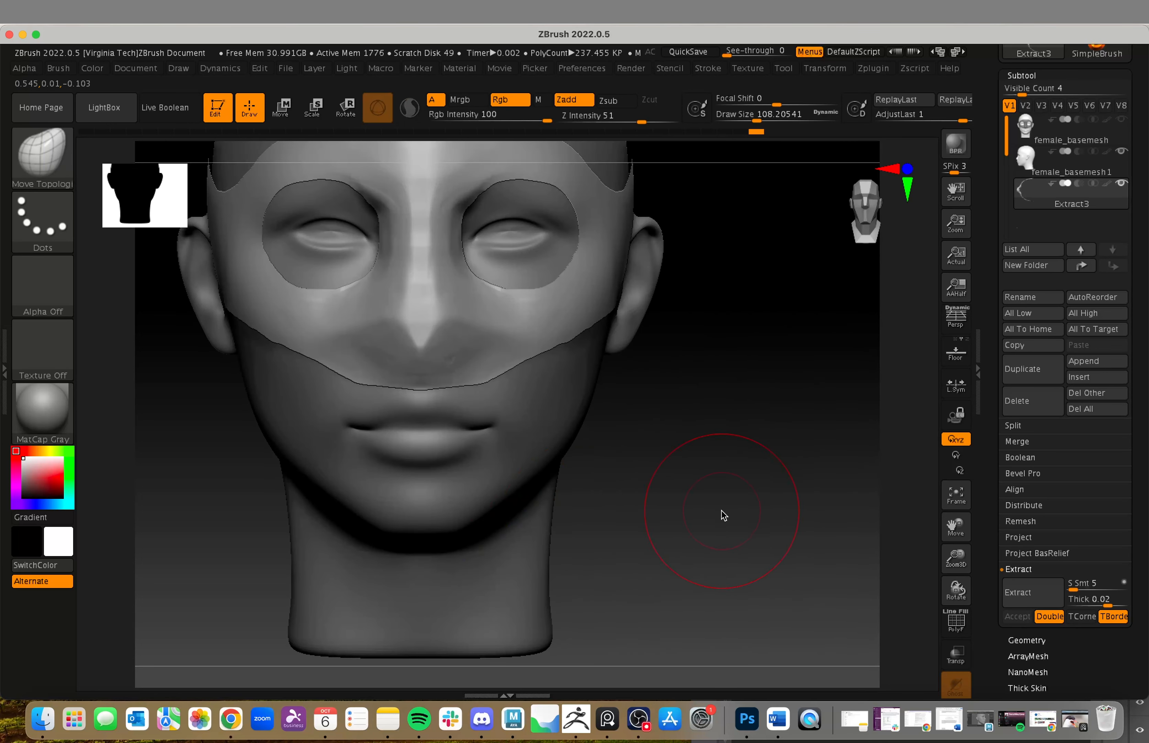
pyautogui.moveTo(723, 516)
pyautogui.keyDown('alt'); pyautogui.mouseDown()
pyautogui.moveTo(653, 492)
pyautogui.moveTo(626, 518)
pyautogui.mouseUp(); pyautogui.keyUp('alt')
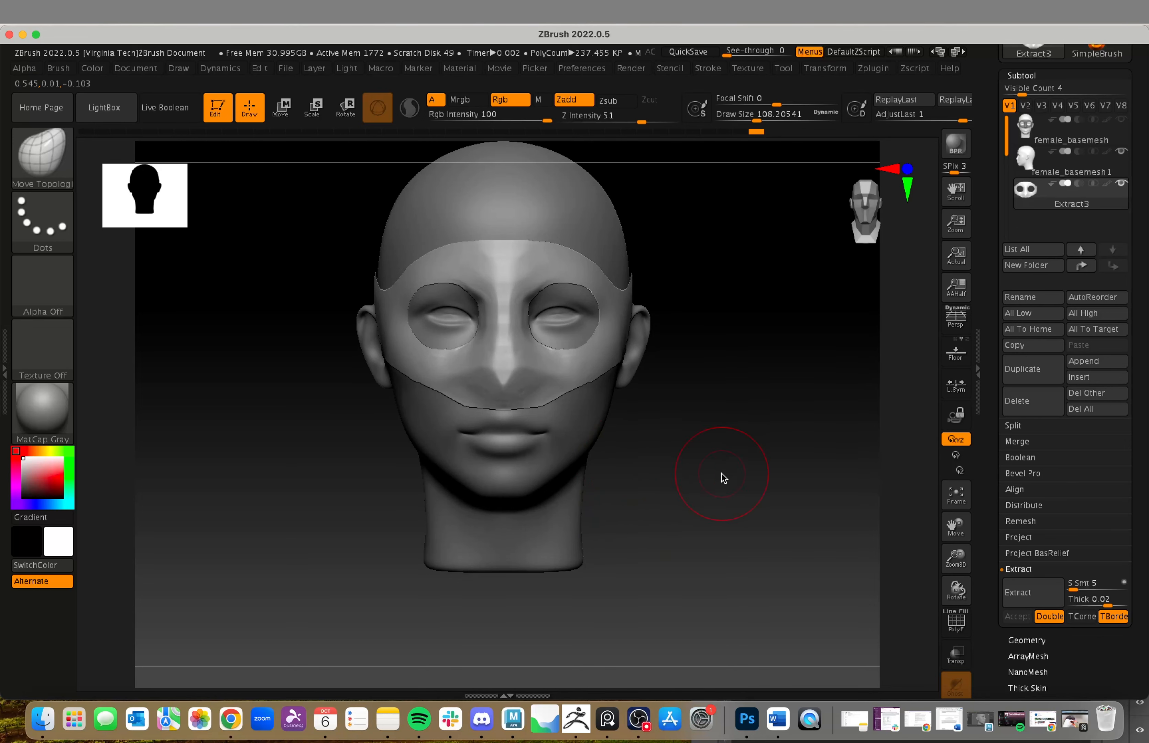
pyautogui.moveTo(754, 459); pyautogui.dragTo(805, 535)
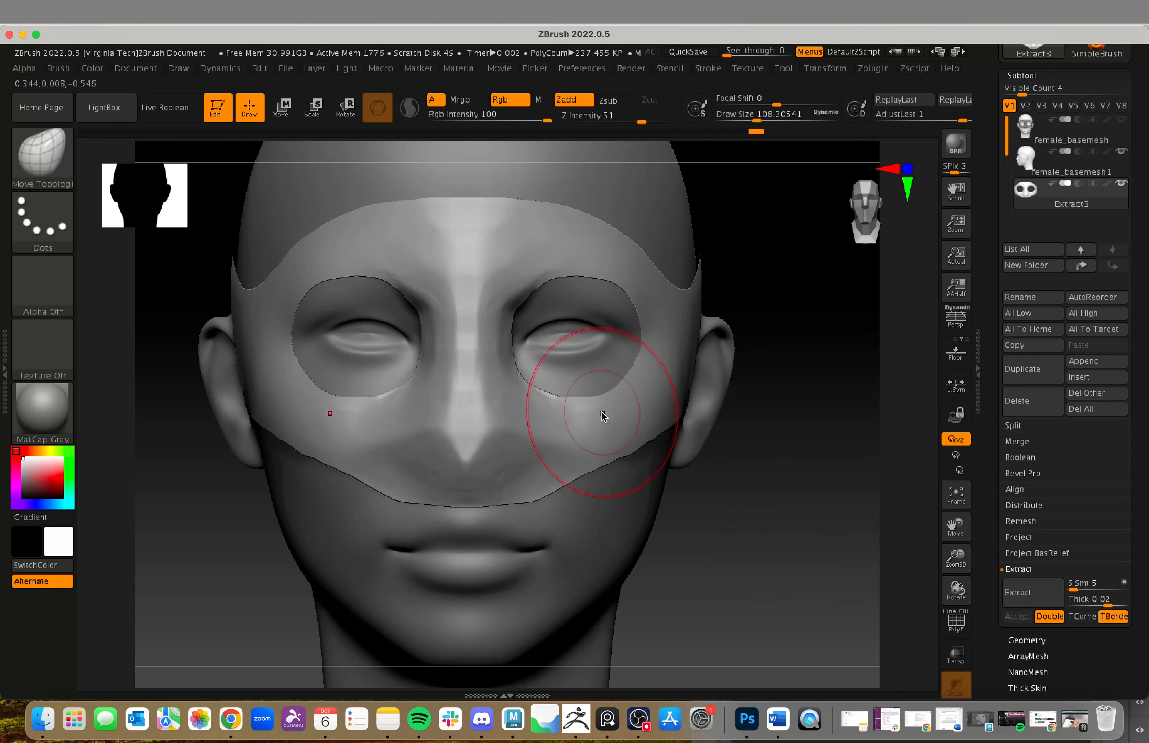
pyautogui.press('s')
pyautogui.moveTo(756, 487); pyautogui.dragTo(745, 487)
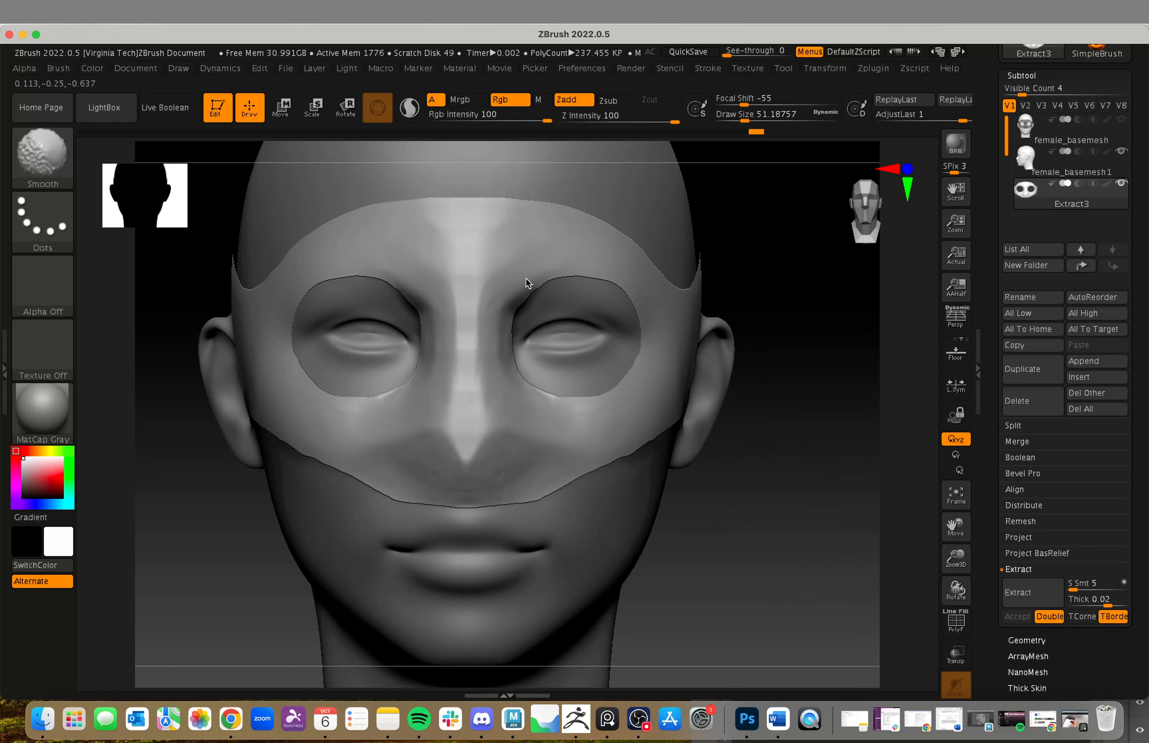
pyautogui.keyDown('shift'); pyautogui.moveTo(514, 298); pyautogui.dragTo(512, 307); pyautogui.keyUp('shift')
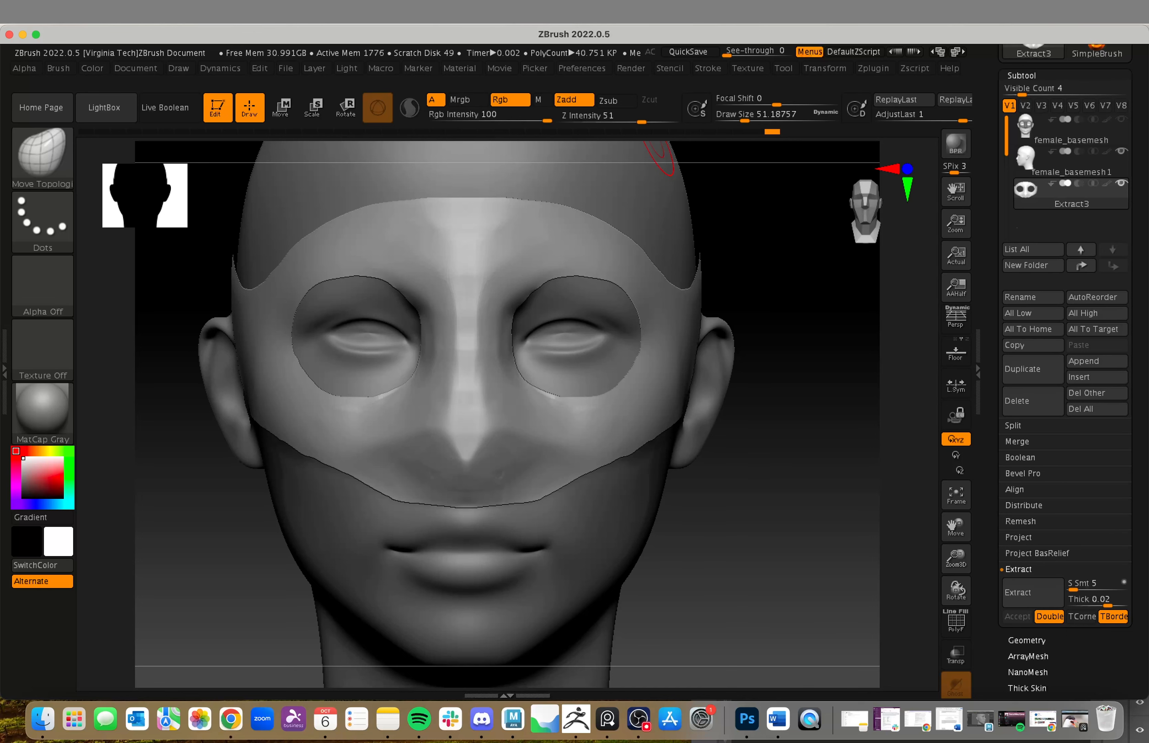
# - Pull the mask's nose bridge forward in profile into a long pointed beak, using Move Topological at a draw size of about 104
pyautogui.keyDown('alt'); pyautogui.moveTo(764, 497); pyautogui.dragTo(691, 462); pyautogui.keyUp('alt')
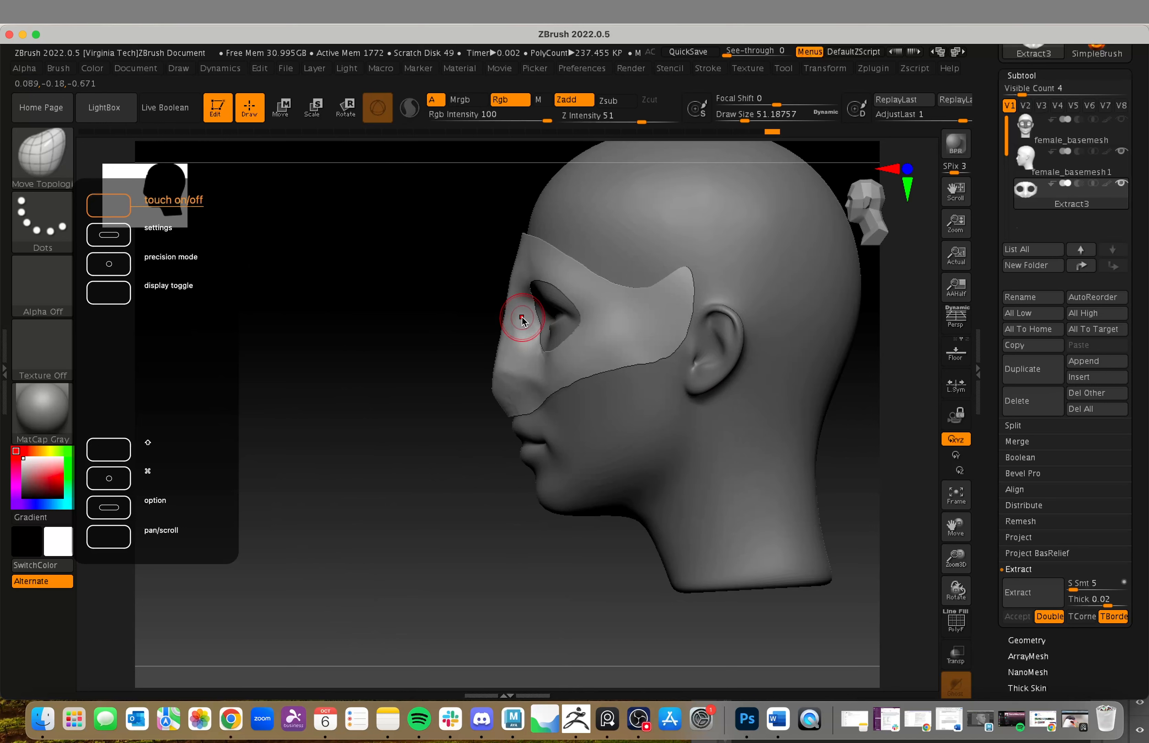
pyautogui.press('s')
pyautogui.moveTo(449, 318)
pyautogui.mouseDown()
pyautogui.moveTo(459, 321)
pyautogui.moveTo(273, 333)
pyautogui.mouseUp()
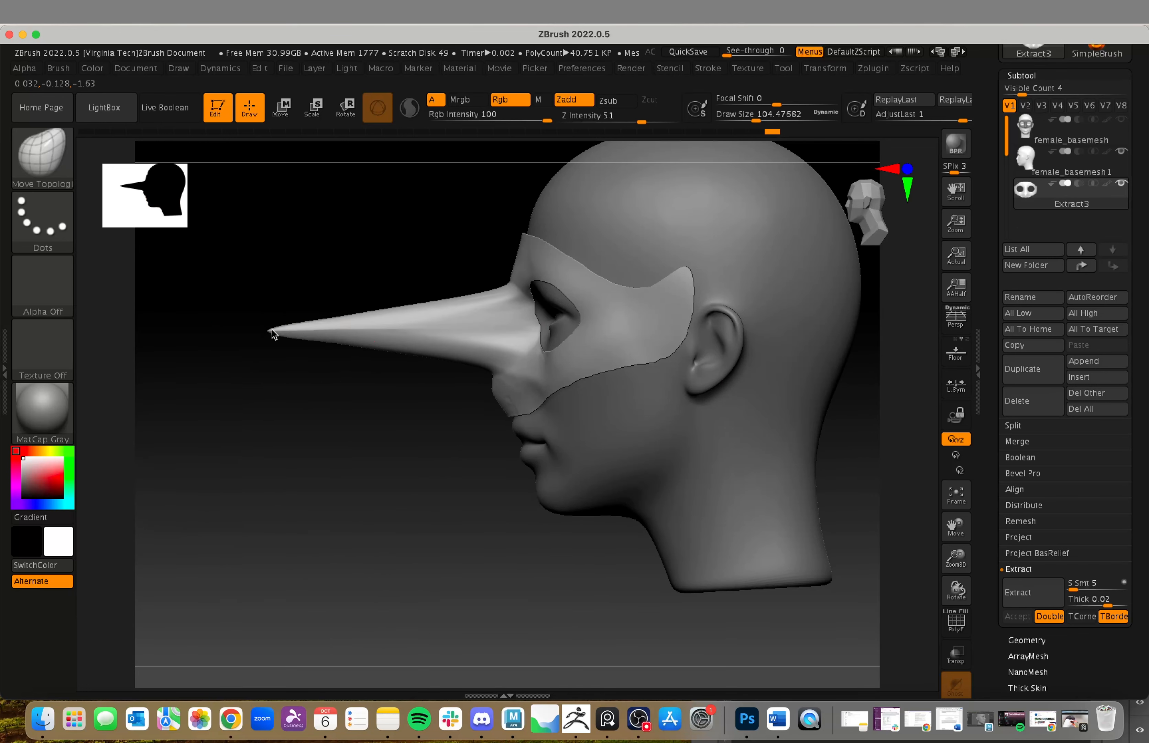
pyautogui.moveTo(456, 333); pyautogui.dragTo(445, 343)
# - Reshape the long beak with a draw size of about 212 and smooth the groove along its length and tip
pyautogui.press('super+z')
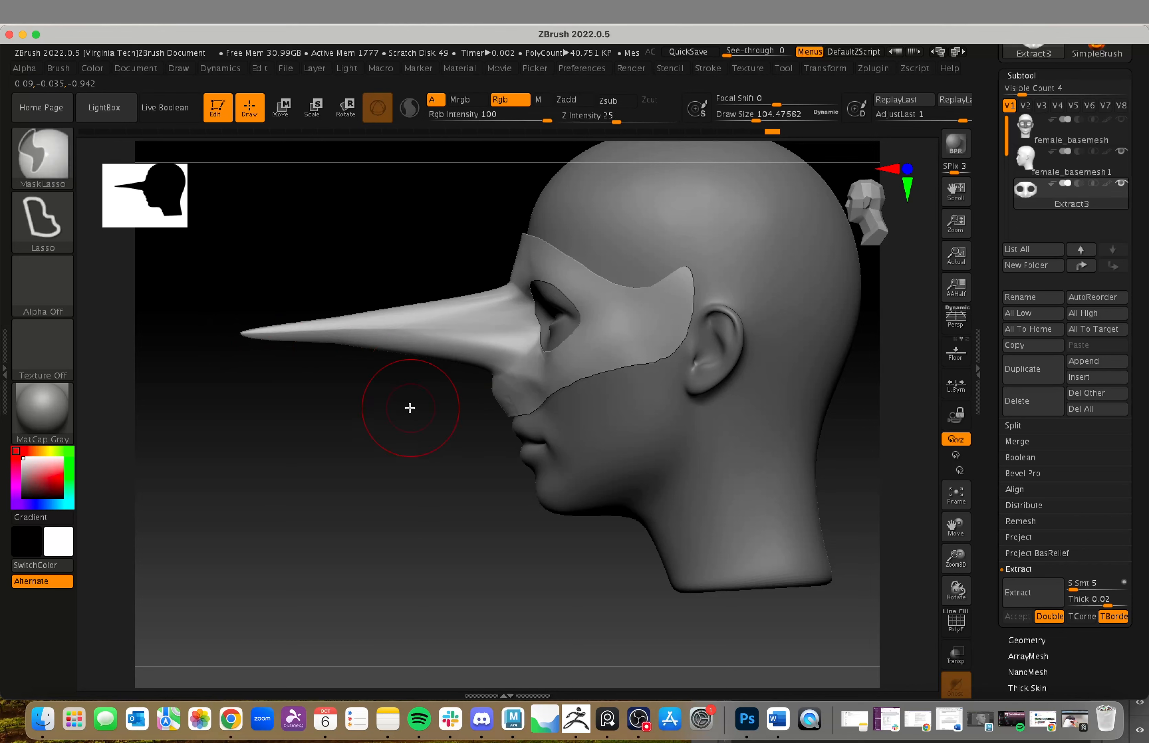
pyautogui.press('s')
pyautogui.moveTo(410, 409)
pyautogui.mouseDown()
pyautogui.moveTo(427, 411)
pyautogui.moveTo(409, 343)
pyautogui.mouseUp()
pyautogui.keyDown('shift'); pyautogui.moveTo(403, 395); pyautogui.dragTo(402, 341); pyautogui.keyUp('shift')
pyautogui.moveTo(311, 345)
pyautogui.mouseDown()
pyautogui.moveTo(304, 333)
pyautogui.moveTo(216, 344)
pyautogui.mouseUp()
pyautogui.moveTo(367, 374); pyautogui.dragTo(382, 445)
pyautogui.moveTo(387, 449)
pyautogui.keyDown('alt'); pyautogui.mouseDown()
pyautogui.moveTo(416, 480)
pyautogui.moveTo(413, 570)
pyautogui.mouseUp(); pyautogui.keyUp('alt')
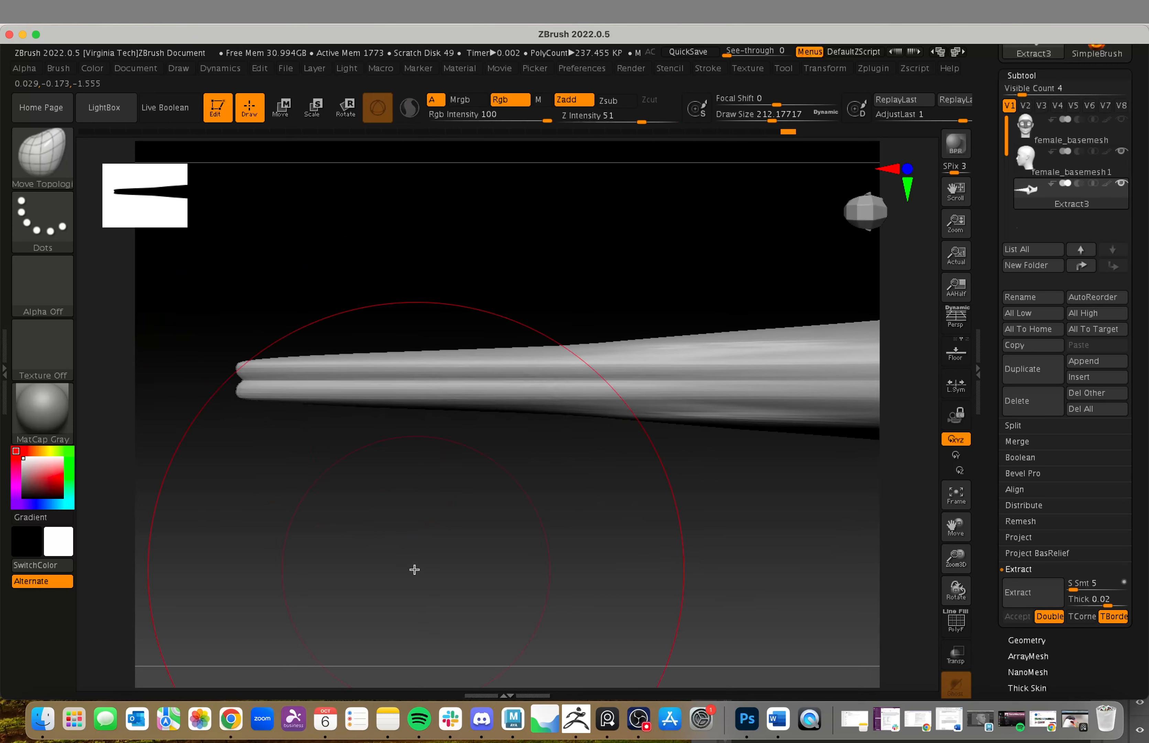
pyautogui.keyDown('shift'); pyautogui.moveTo(285, 384); pyautogui.dragTo(672, 429); pyautogui.keyUp('shift')
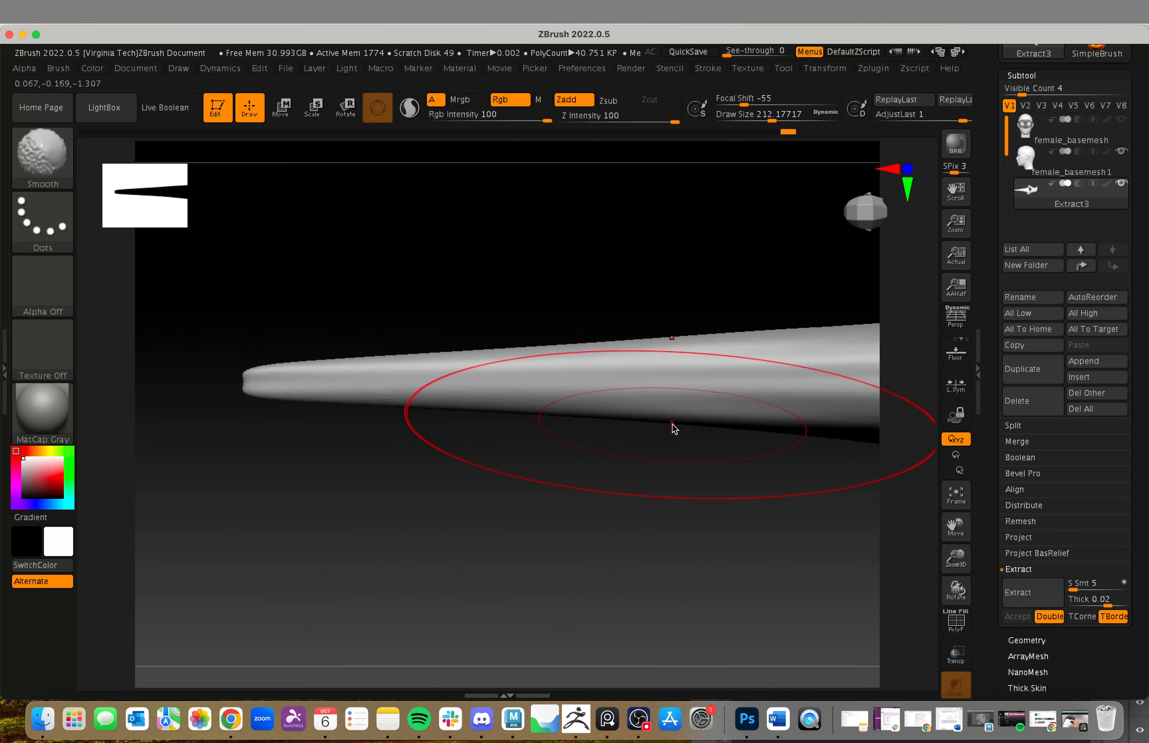
# - Display the polygon wireframe and examine how the mesh stretches along the beak
pyautogui.click(956, 621)
pyautogui.moveTo(701, 525); pyautogui.dragTo(711, 312)
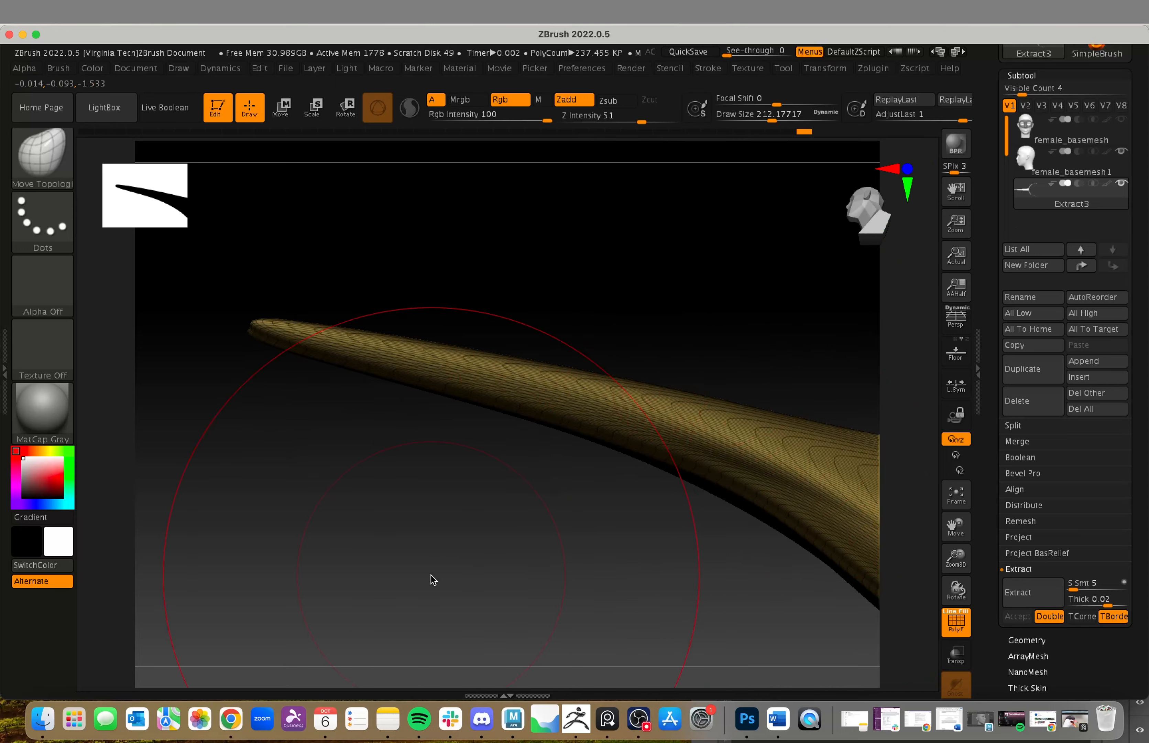
pyautogui.moveTo(431, 581)
pyautogui.mouseDown()
pyautogui.moveTo(574, 581)
pyautogui.moveTo(597, 505)
pyautogui.moveTo(619, 529)
pyautogui.moveTo(670, 509)
pyautogui.mouseUp()
pyautogui.press('f')
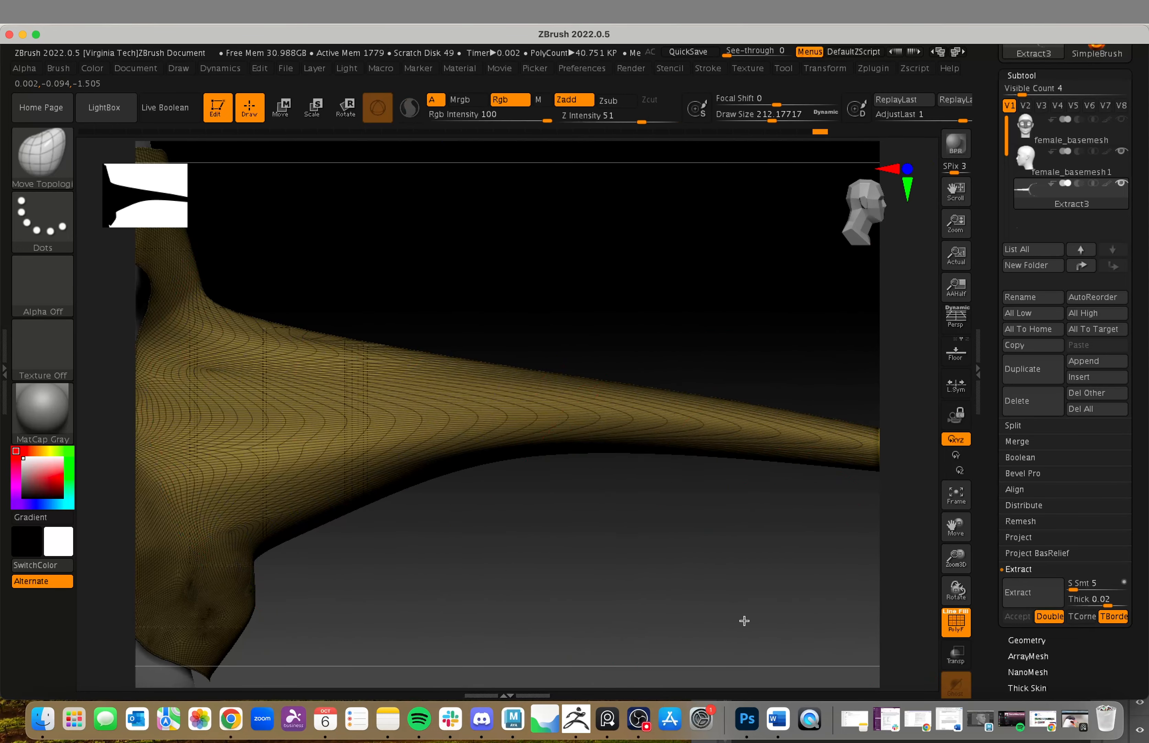
pyautogui.moveTo(744, 621)
pyautogui.keyDown('alt'); pyautogui.mouseDown()
pyautogui.moveTo(633, 582)
pyautogui.moveTo(508, 564)
pyautogui.mouseUp(); pyautogui.keyUp('alt')
pyautogui.moveTo(652, 555)
pyautogui.keyDown('alt'); pyautogui.mouseDown()
pyautogui.moveTo(528, 548)
pyautogui.moveTo(592, 527)
pyautogui.moveTo(608, 579)
pyautogui.moveTo(580, 553)
pyautogui.mouseUp(); pyautogui.keyUp('alt')
# - Undo all the beak strokes back to the flat nose bridge and hide the polygon wireframe
pyautogui.press('ctrl')
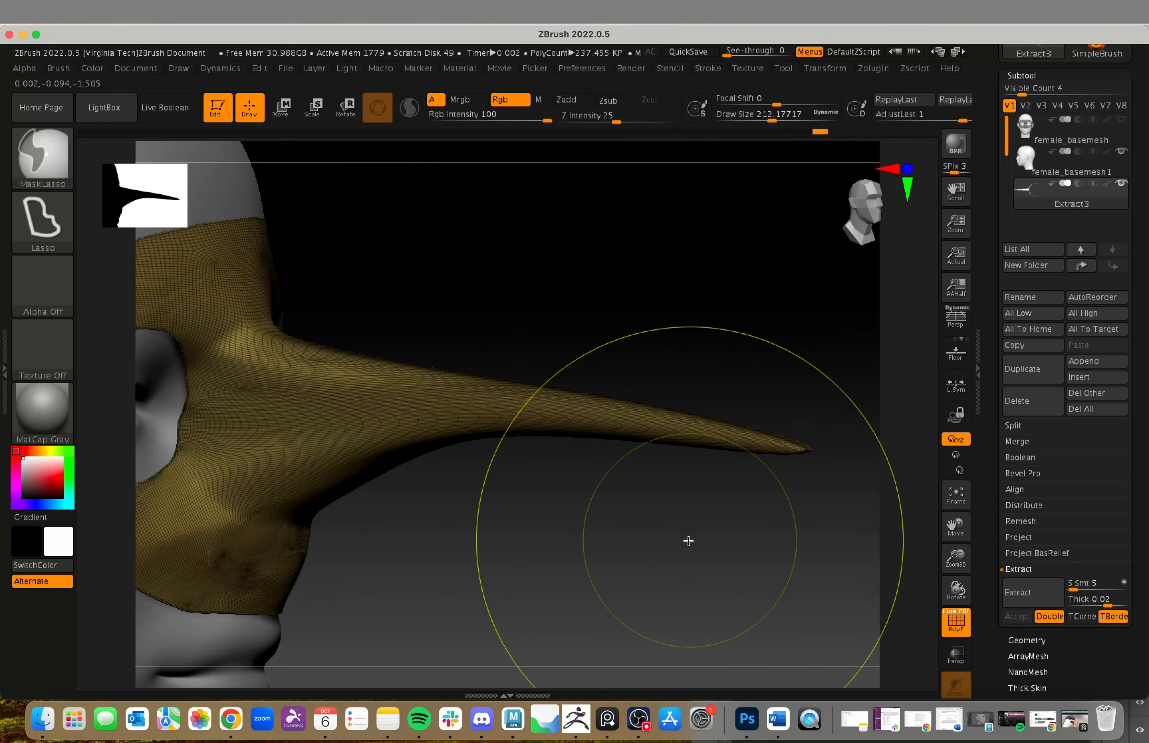
pyautogui.hotkey('ctrl', 'z')
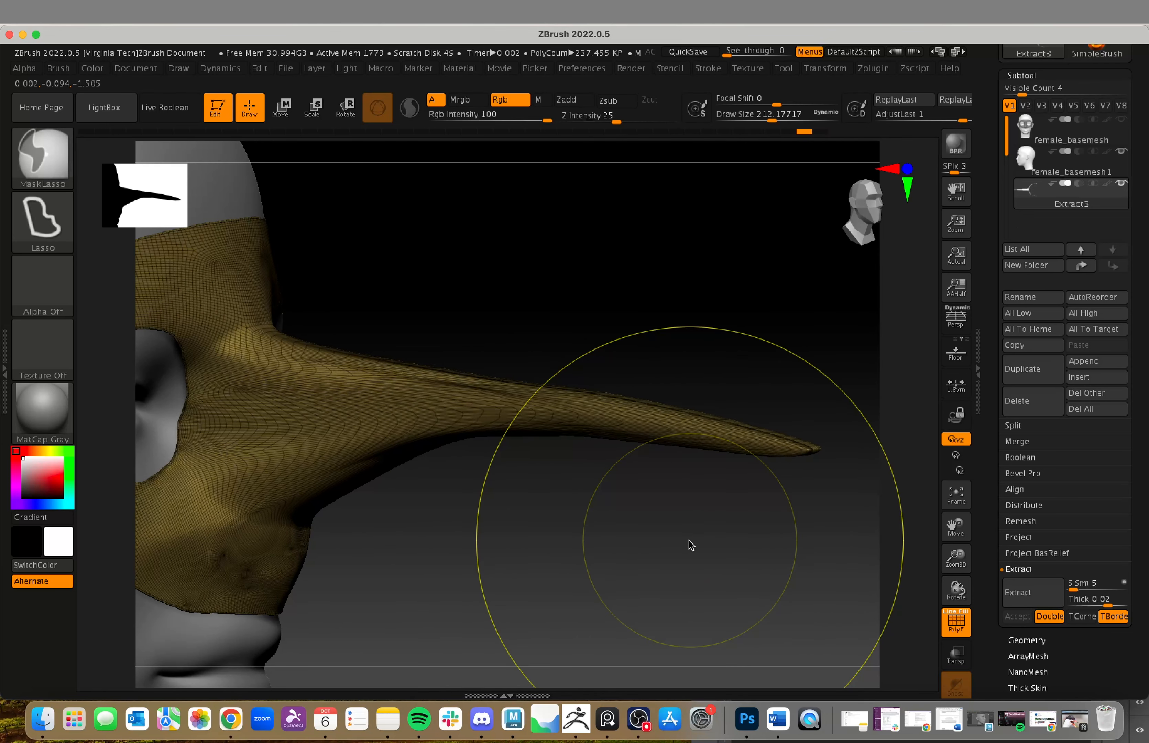
pyautogui.hotkey('ctrl', 'z')
pyautogui.hotkey('ctrl', 'z')
pyautogui.hotkey('ctrl', 'z')
pyautogui.hotkey('ctrl', 'z')
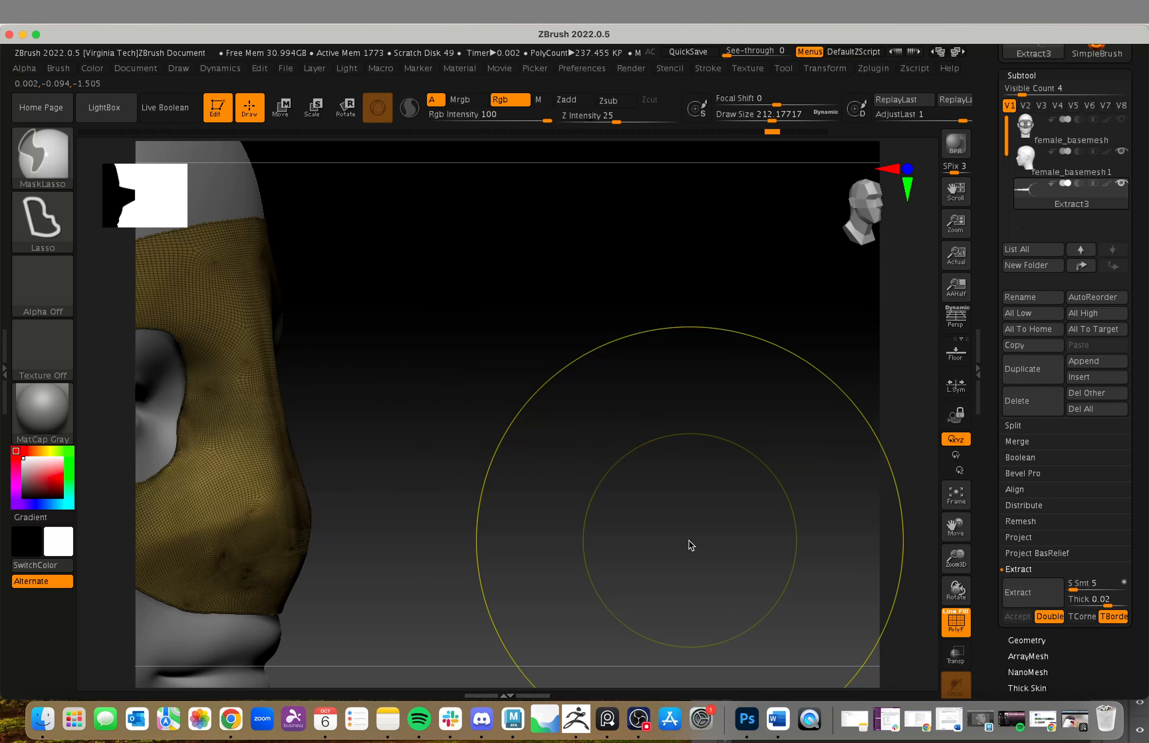
pyautogui.keyDown('shift'); pyautogui.moveTo(694, 524); pyautogui.dragTo(695, 487); pyautogui.keyUp('shift')
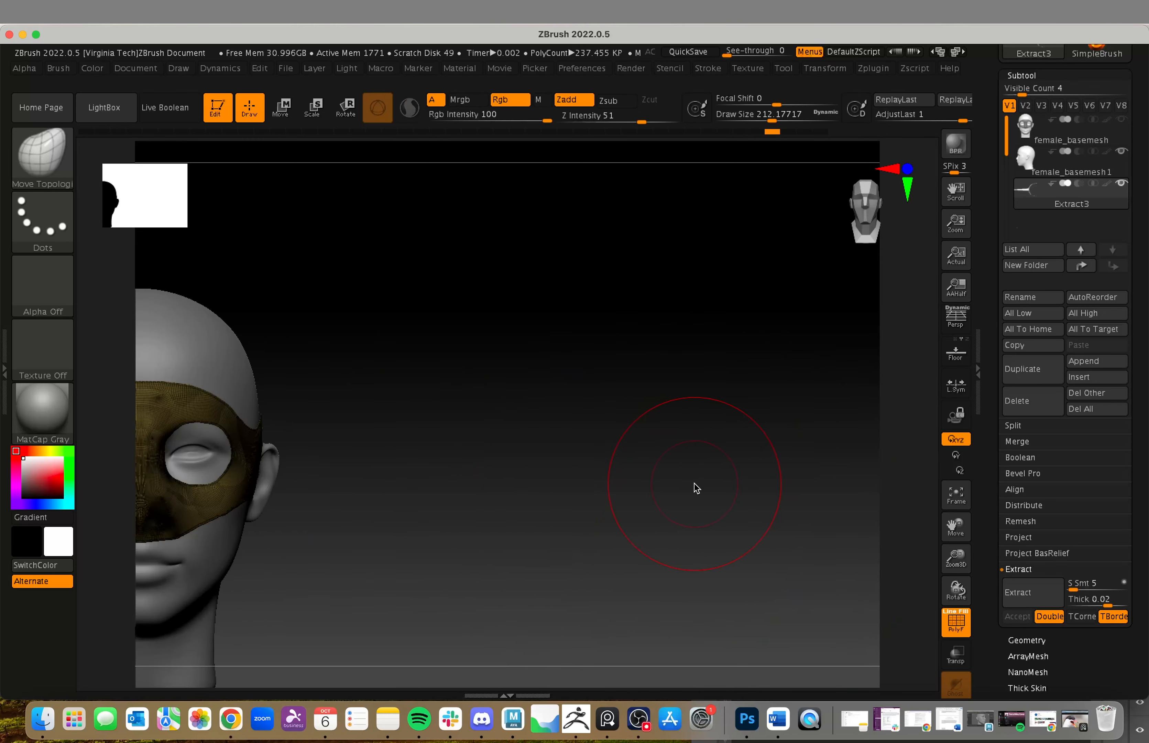
pyautogui.press('f')
pyautogui.click(953, 626)
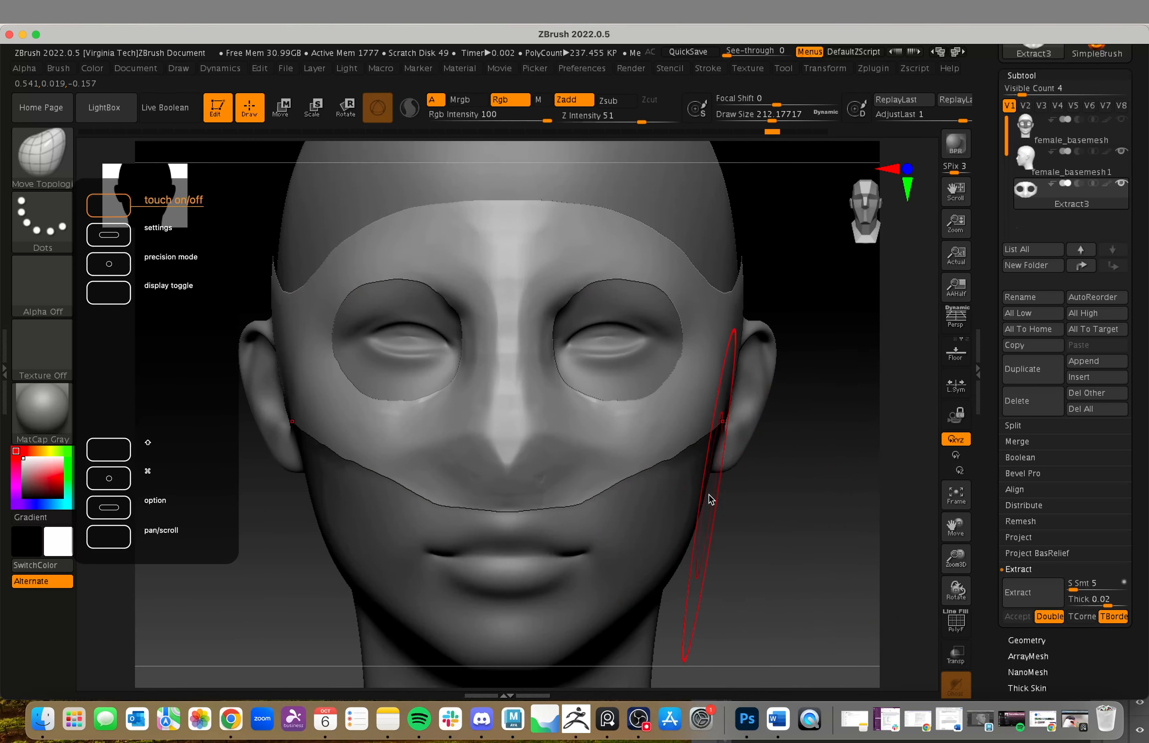
# - Set the draw size to about 94, choose the SnakeHook brush and activate Sculptris Pro mode
pyautogui.press('s')
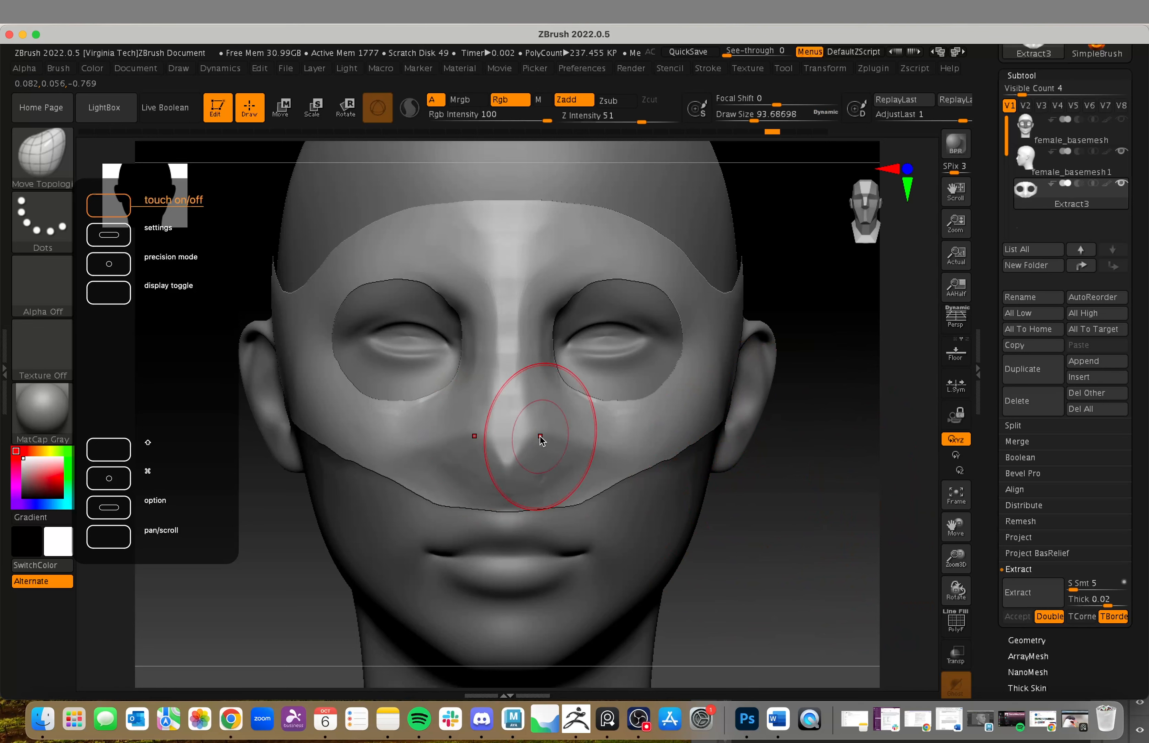
pyautogui.press('-')
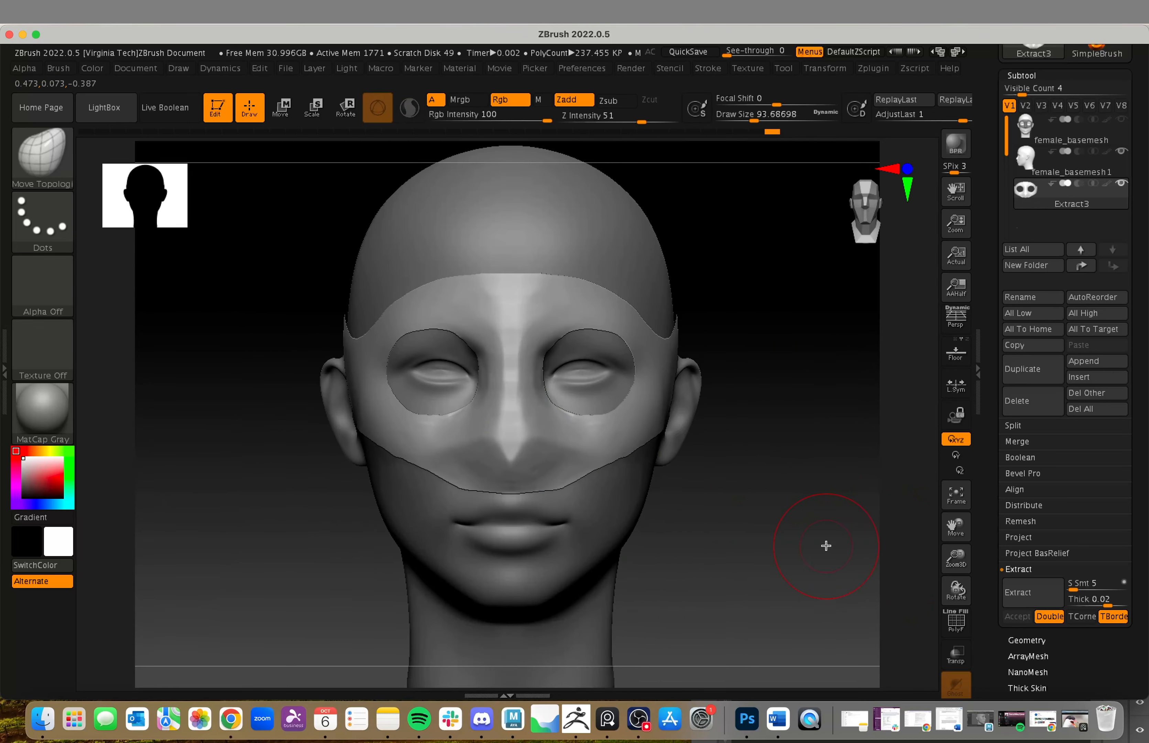
pyautogui.keyDown('shift'); pyautogui.moveTo(818, 523); pyautogui.dragTo(785, 513); pyautogui.keyUp('shift')
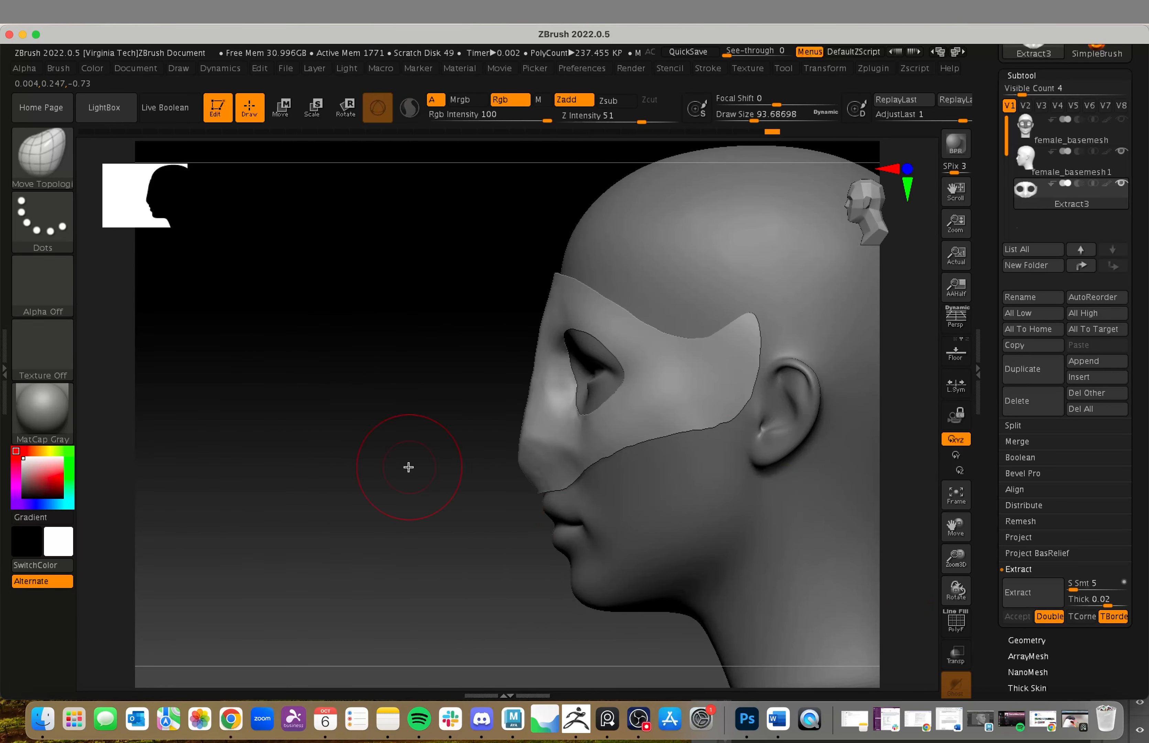
pyautogui.keyDown('shift'); pyautogui.moveTo(366, 437); pyautogui.dragTo(403, 427); pyautogui.keyUp('shift')
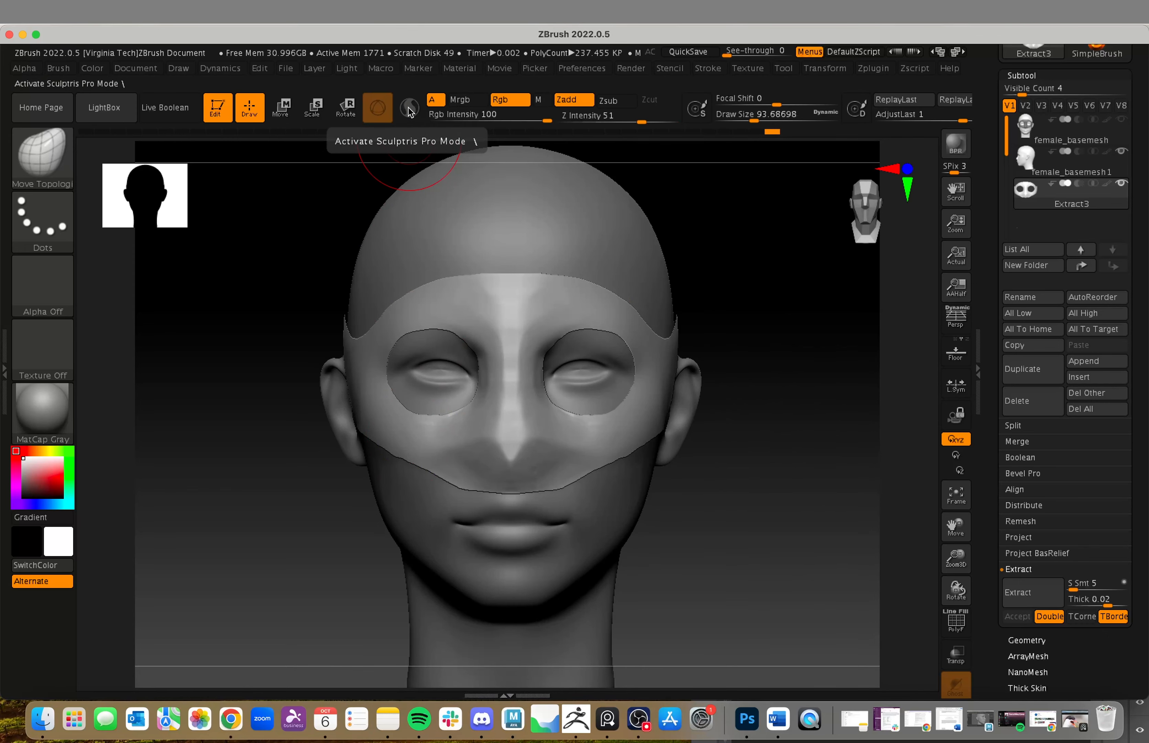
pyautogui.click(42, 153)
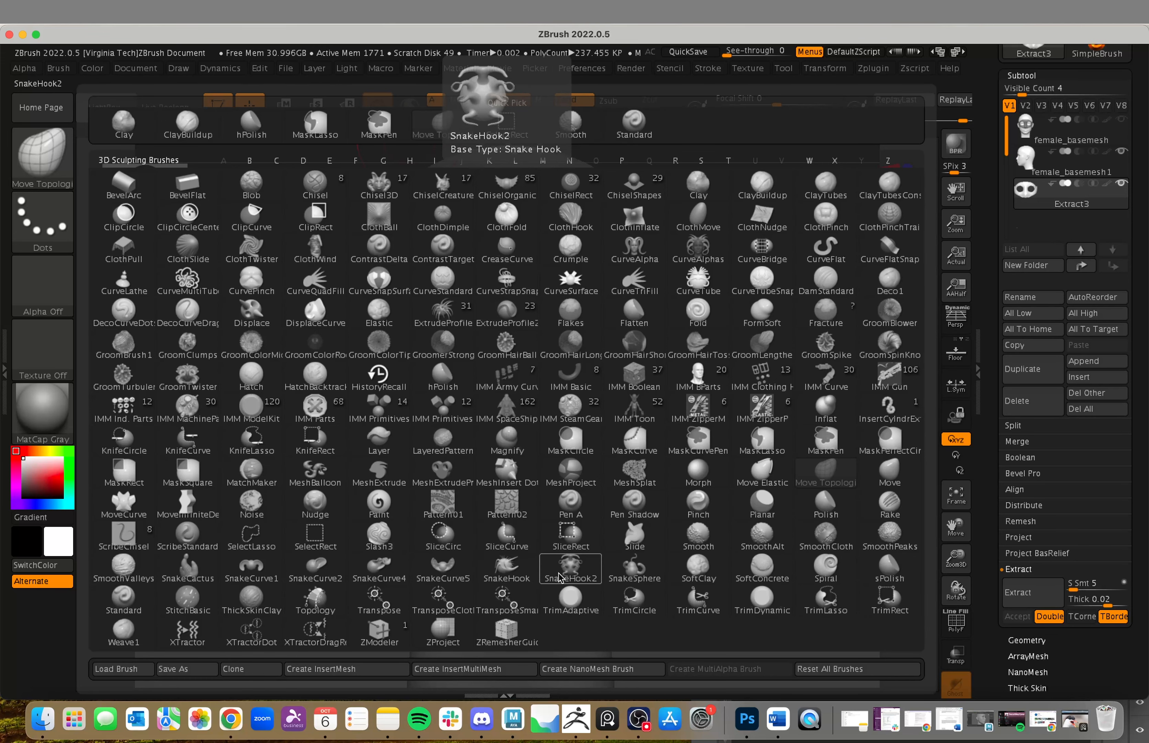
pyautogui.click(507, 578)
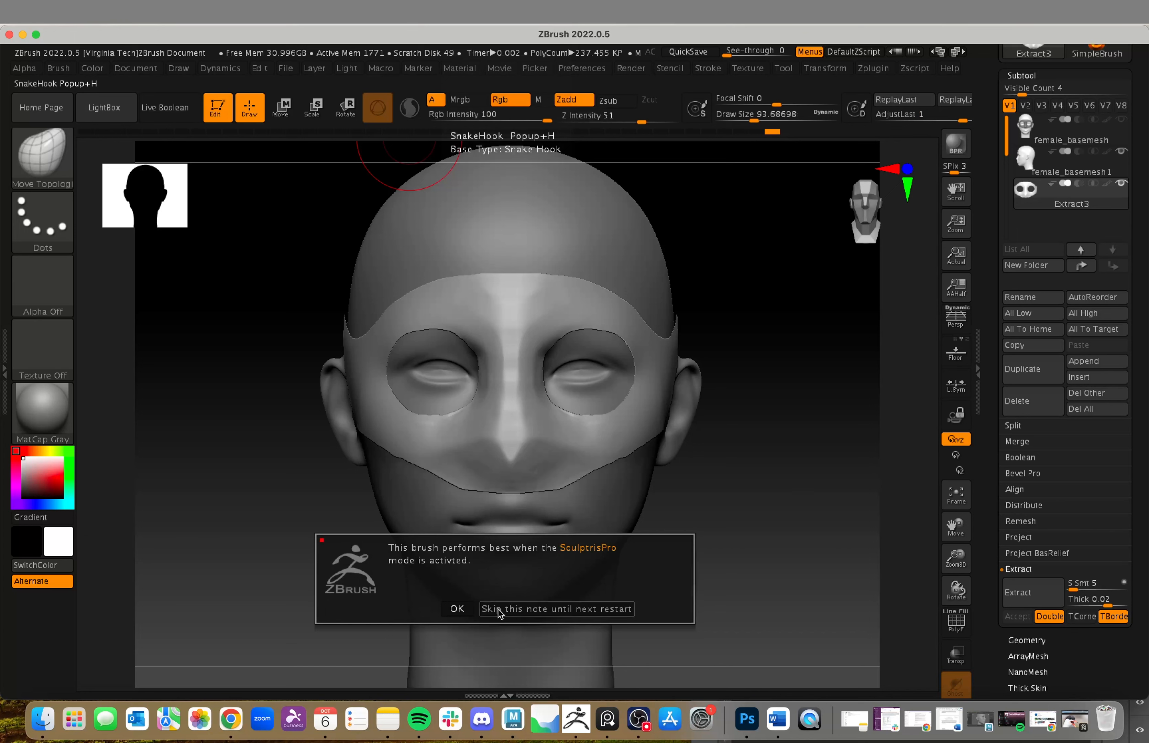
pyautogui.click(457, 609)
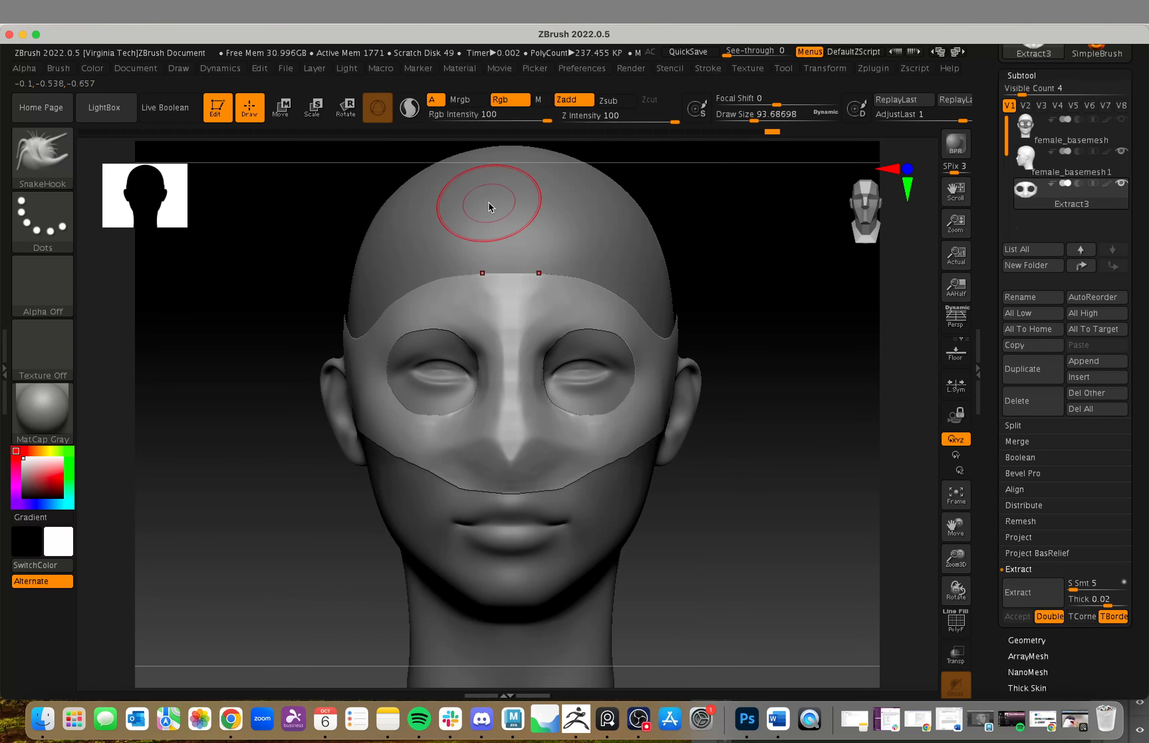
pyautogui.click(412, 115)
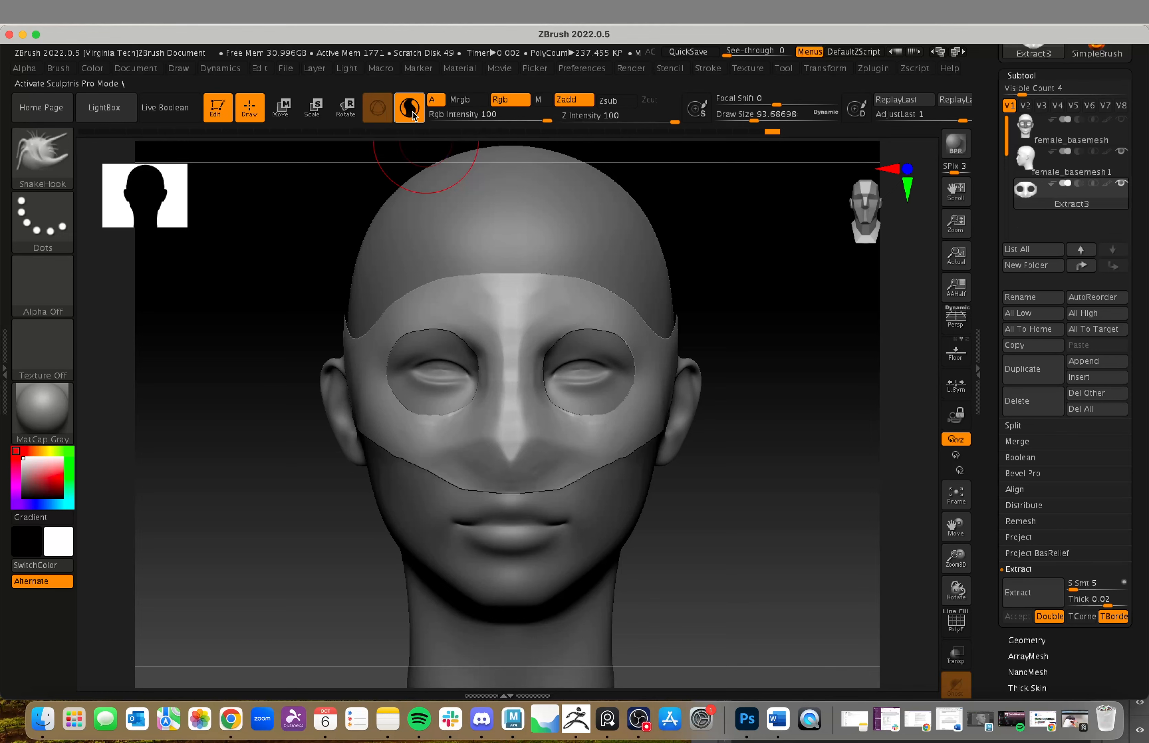
# - Examine the mask's polygon wireframe in side profile and hide it again
pyautogui.moveTo(874, 505); pyautogui.dragTo(824, 509)
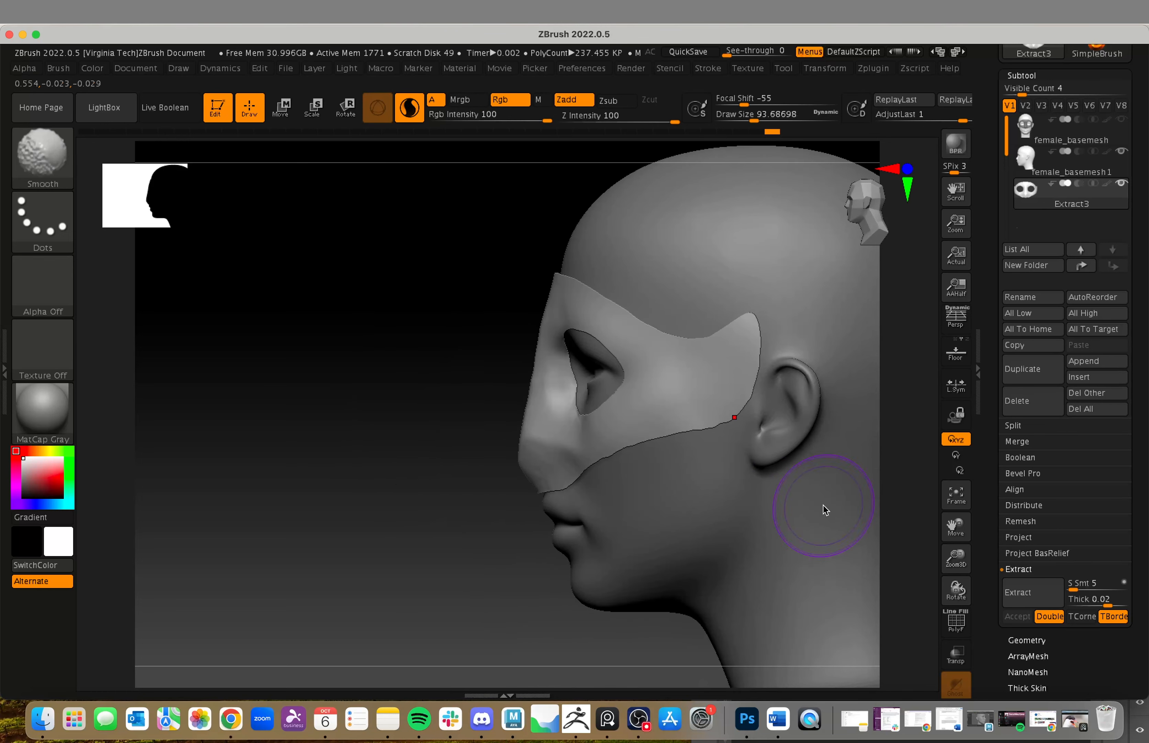
pyautogui.click(947, 630)
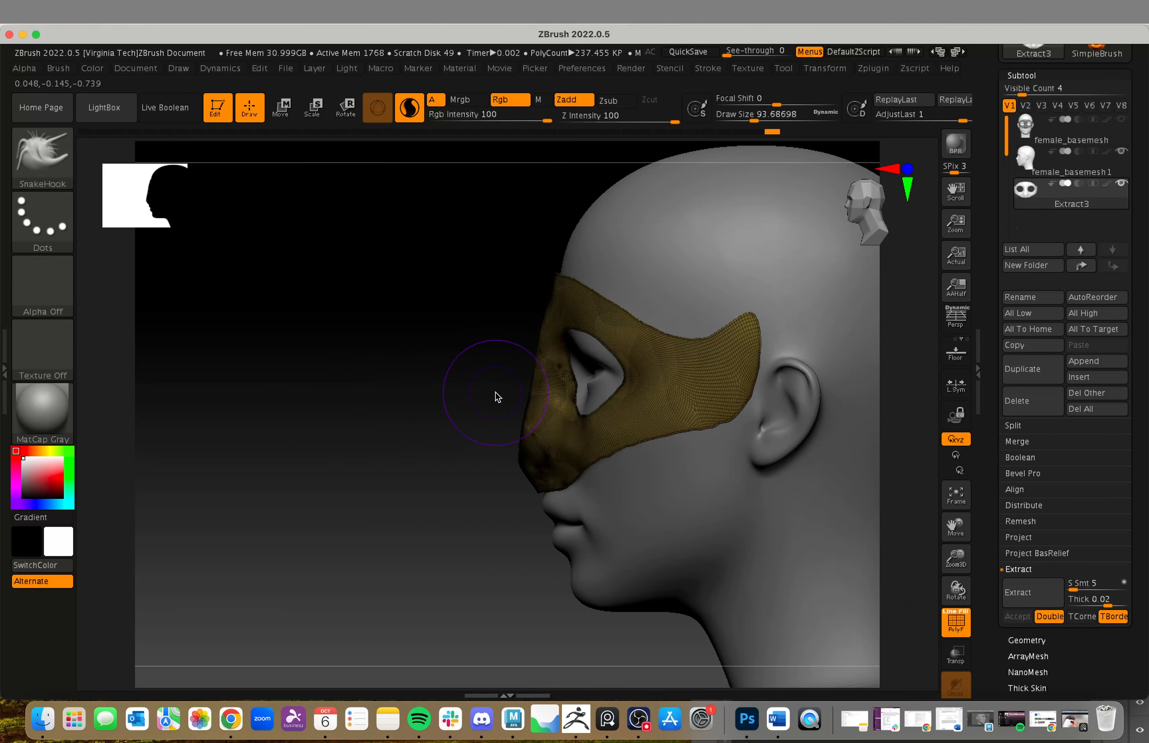
pyautogui.click(948, 627)
pyautogui.moveTo(482, 526); pyautogui.dragTo(735, 487)
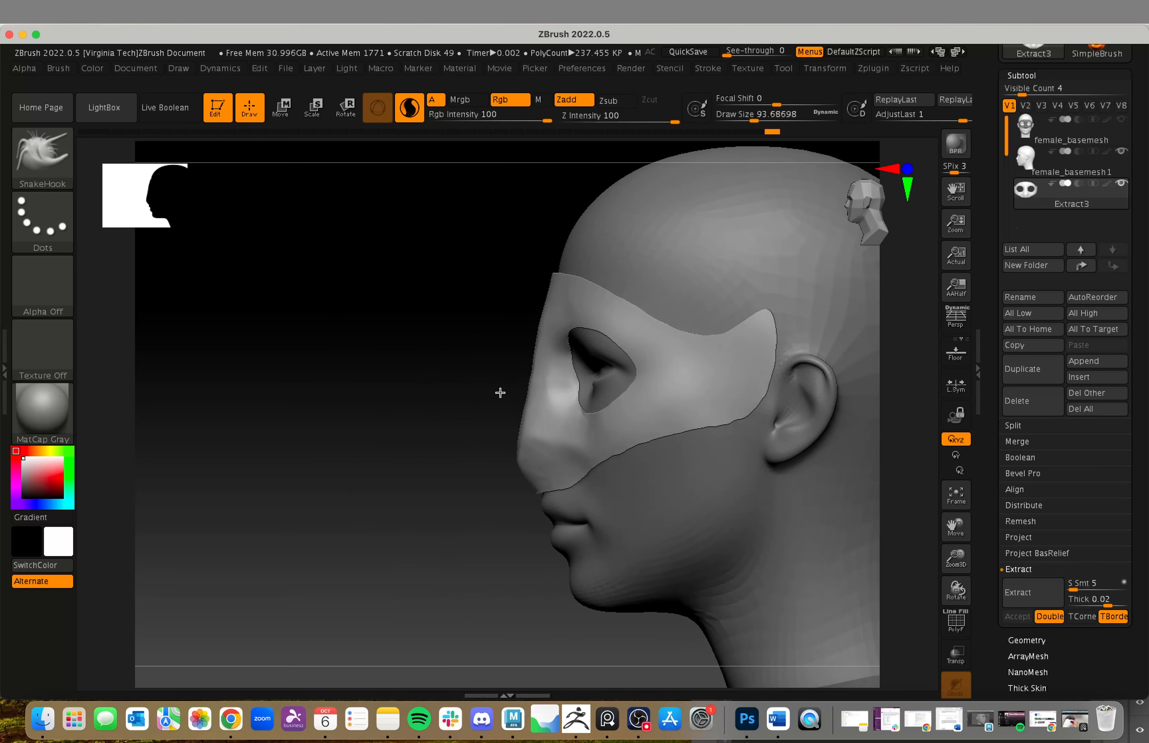
# - Set the draw size to about 83 and pull a long, thin beak forward from the nose bridge with SnakeHook
pyautogui.press('s')
pyautogui.moveTo(500, 398)
pyautogui.mouseDown()
pyautogui.moveTo(509, 408)
pyautogui.moveTo(482, 398)
pyautogui.moveTo(512, 409)
pyautogui.mouseUp()
pyautogui.hotkey('ctrl', 'z')
pyautogui.press('s')
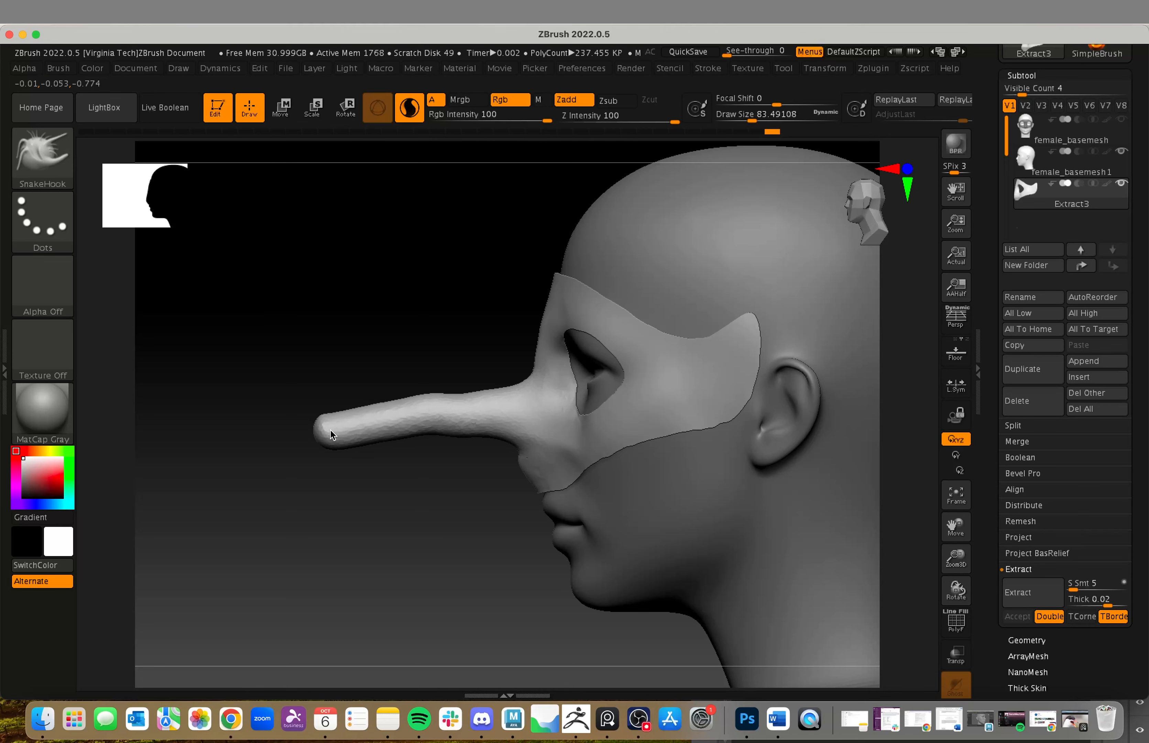
pyautogui.moveTo(286, 439); pyautogui.dragTo(259, 430)
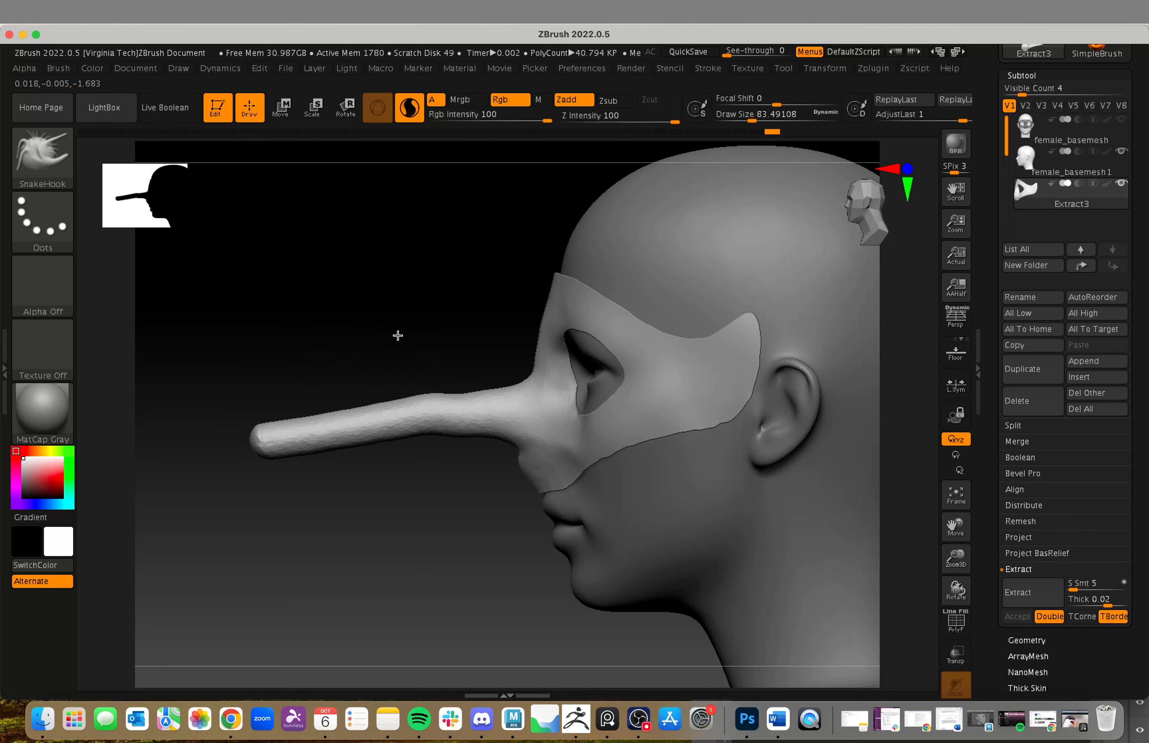
# - Display the polygon wireframe and examine the mesh along the beak from the opposite side
pyautogui.moveTo(398, 335); pyautogui.dragTo(561, 368)
pyautogui.keyDown('alt'); pyautogui.moveTo(666, 303); pyautogui.dragTo(714, 411); pyautogui.keyUp('alt')
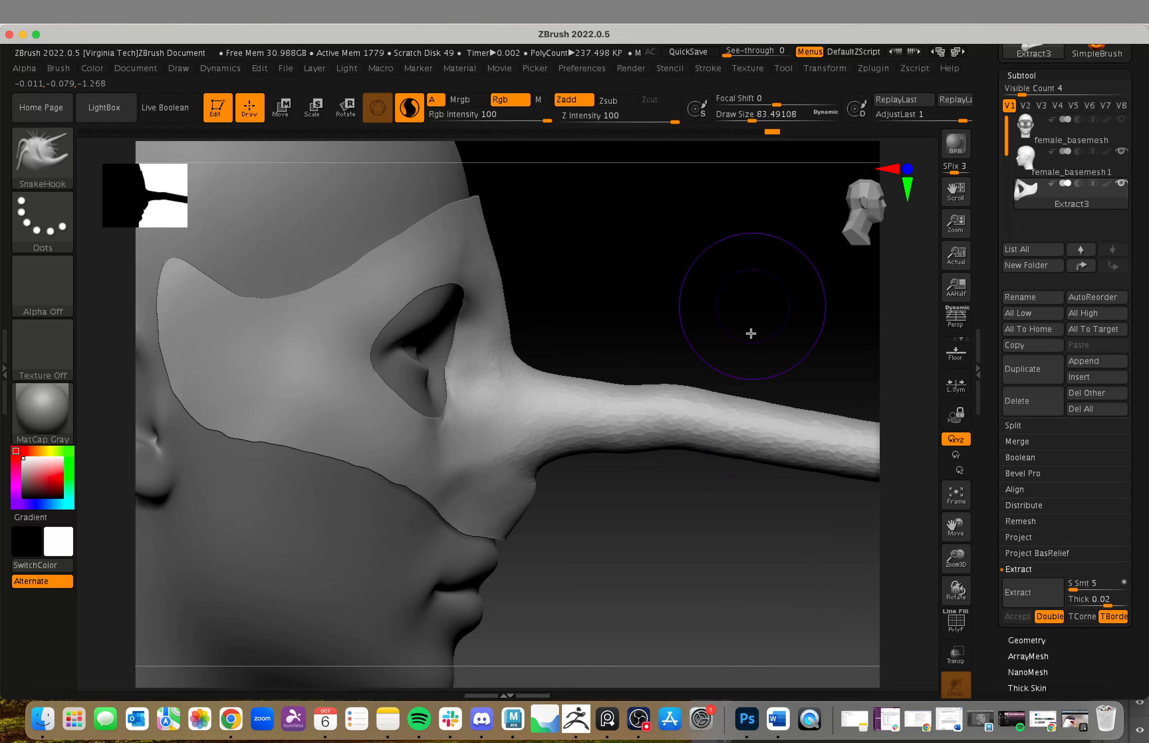
pyautogui.keyDown('alt'); pyautogui.moveTo(708, 572); pyautogui.dragTo(701, 563); pyautogui.keyUp('alt')
pyautogui.click(956, 619)
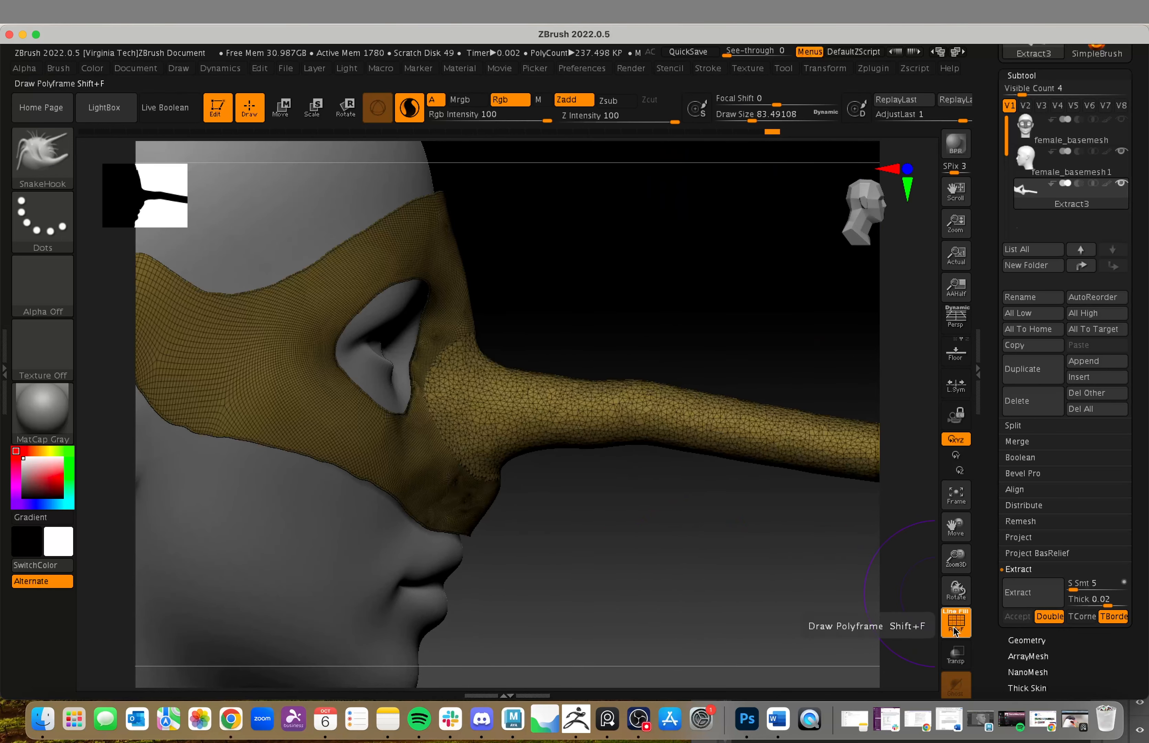
pyautogui.keyDown('alt'); pyautogui.moveTo(795, 531); pyautogui.dragTo(699, 490); pyautogui.keyUp('alt')
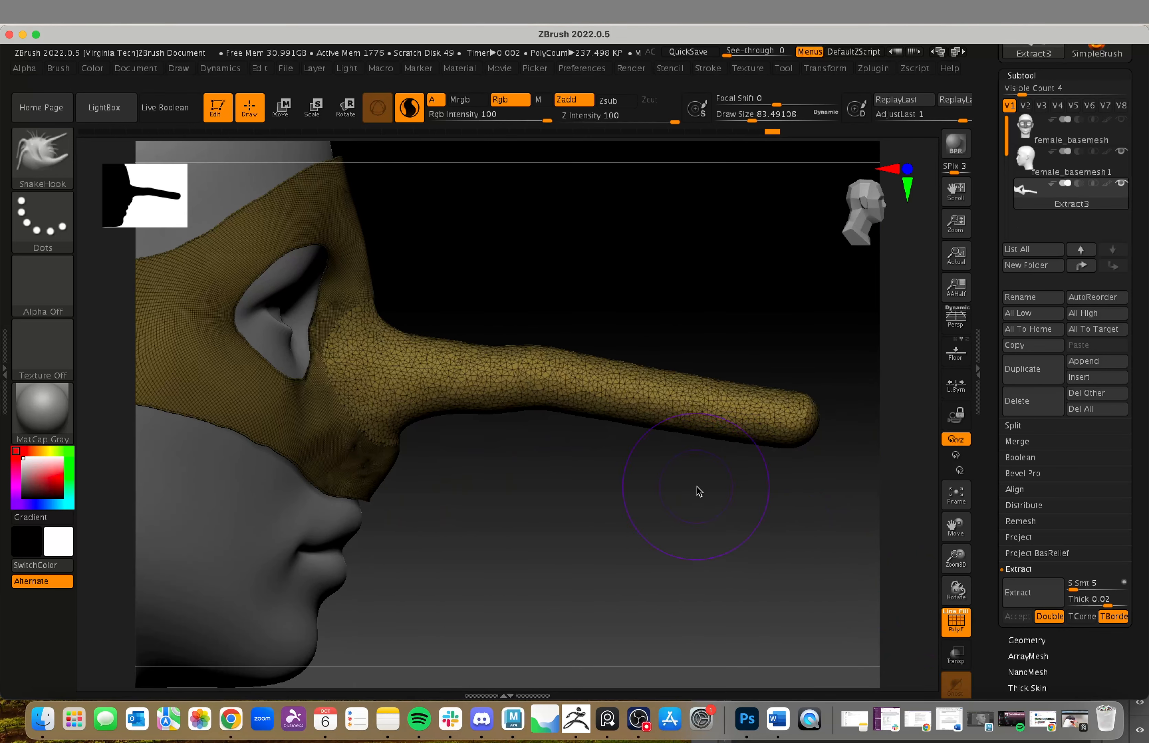
# - Undo and redo the beak stroke to compare the mesh before and after, leaving the beak undone
pyautogui.hotkey('ctrl', 'shift')
pyautogui.keyDown('ctrl'); pyautogui.keyDown('shift'); pyautogui.click(495, 441); pyautogui.keyUp('shift'); pyautogui.keyUp('ctrl')
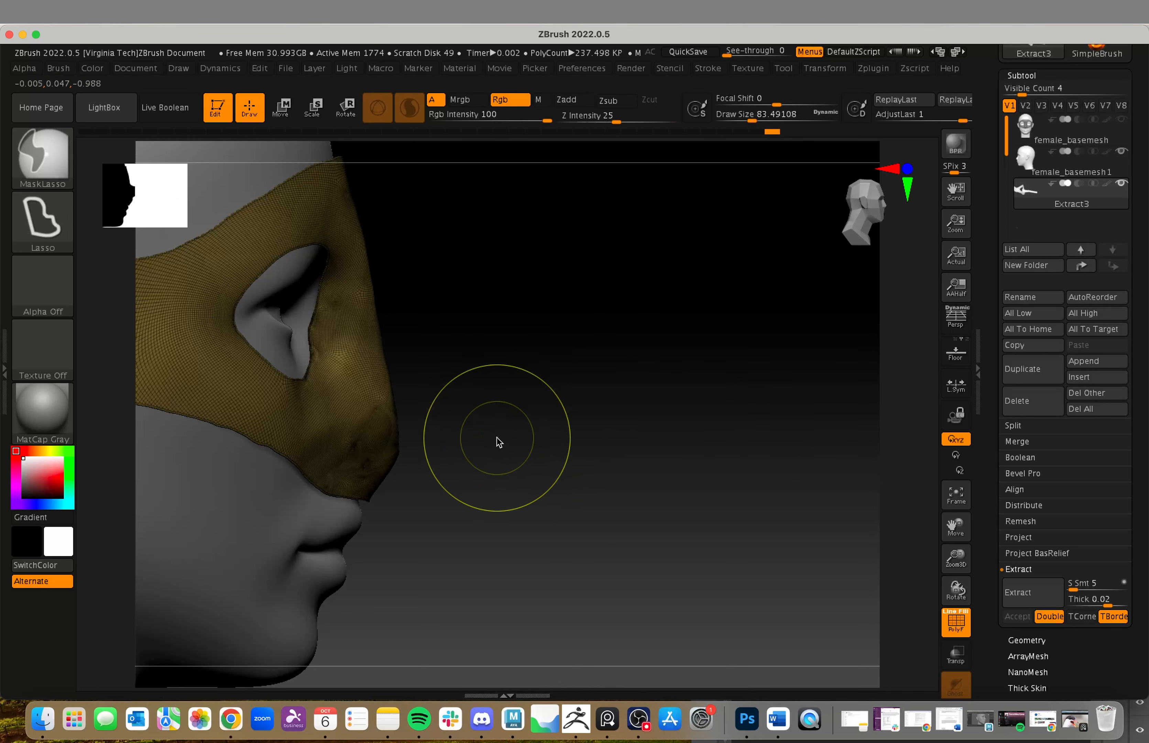
pyautogui.keyDown('ctrl'); pyautogui.keyDown('shift'); pyautogui.click(477, 428); pyautogui.keyUp('shift'); pyautogui.keyUp('ctrl')
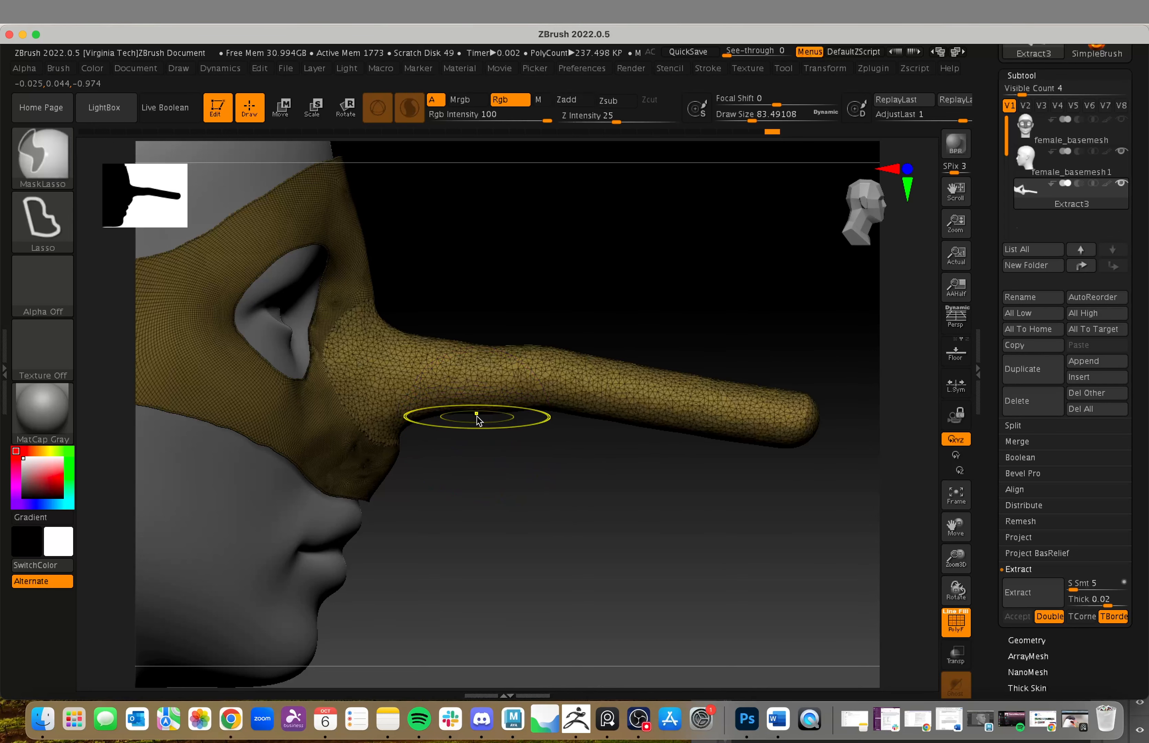
pyautogui.keyDown('ctrl'); pyautogui.keyDown('shift'); pyautogui.click(473, 415); pyautogui.keyUp('shift'); pyautogui.keyUp('ctrl')
# - Pull a thicker beak from the nose bridge, hook its end downward and draw the tip back up
pyautogui.moveTo(380, 368); pyautogui.dragTo(496, 356)
pyautogui.hotkey('ctrl', 'z')
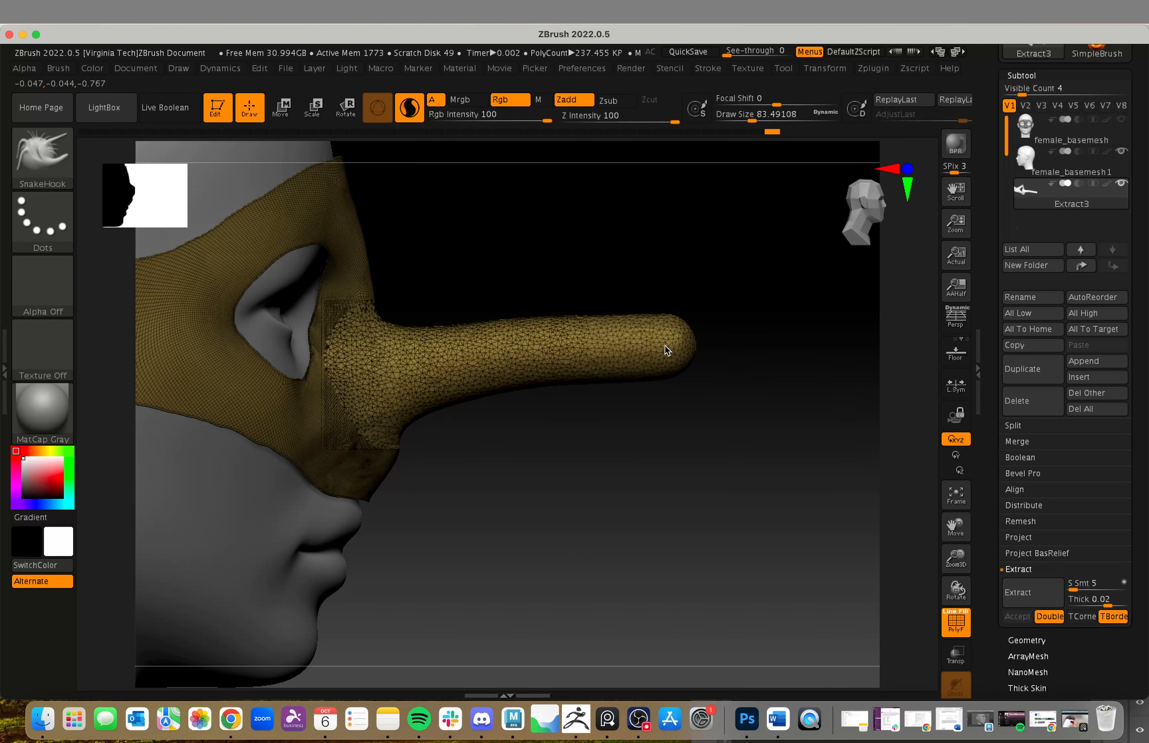
pyautogui.moveTo(666, 348); pyautogui.dragTo(719, 439)
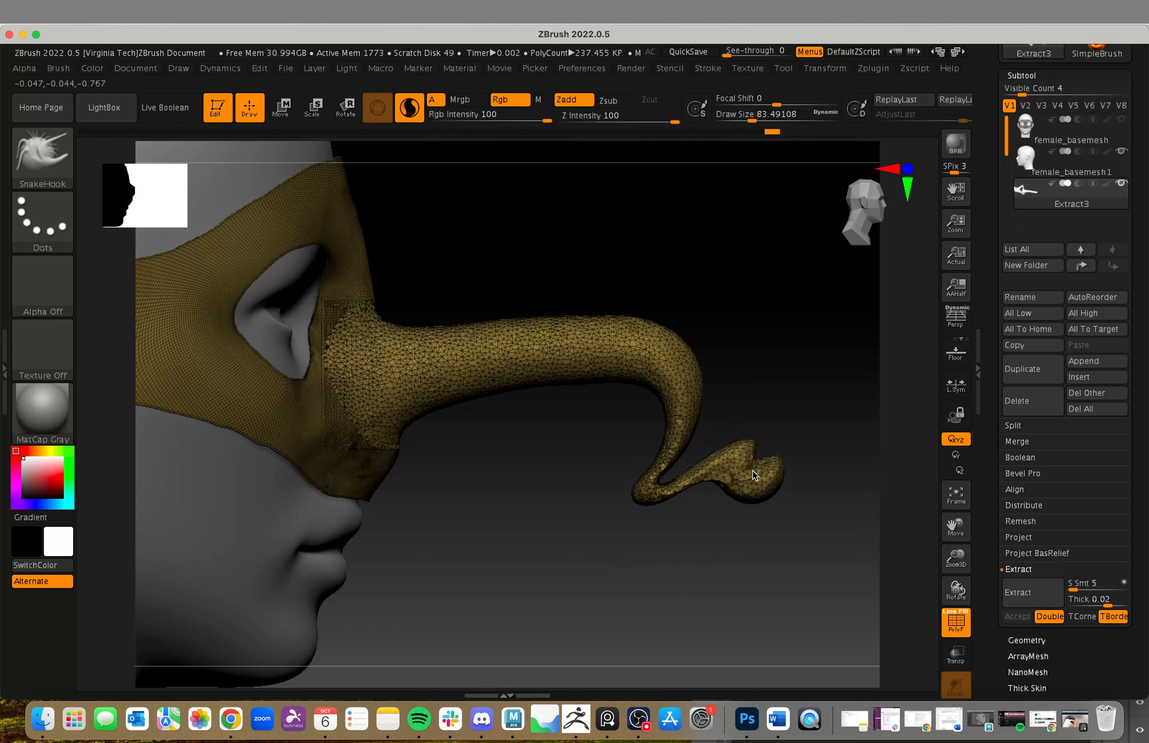
pyautogui.moveTo(805, 388)
pyautogui.mouseDown()
pyautogui.moveTo(796, 338)
pyautogui.moveTo(754, 251)
pyautogui.mouseUp()
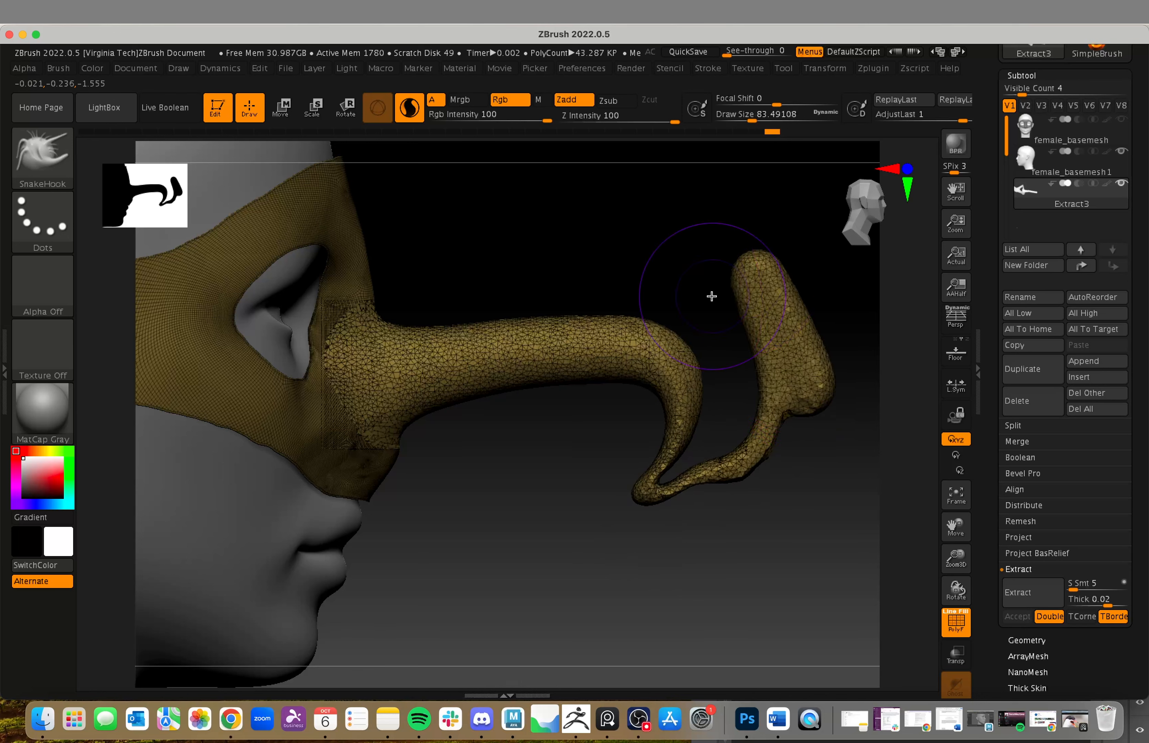
# - Pull branches up and down from the middle of the beak and out from its far end
pyautogui.moveTo(598, 280)
pyautogui.mouseDown()
pyautogui.moveTo(626, 256)
pyautogui.moveTo(628, 274)
pyautogui.moveTo(608, 290)
pyautogui.mouseUp()
pyautogui.moveTo(565, 377)
pyautogui.mouseDown()
pyautogui.moveTo(547, 487)
pyautogui.moveTo(553, 536)
pyautogui.mouseUp()
pyautogui.moveTo(577, 321); pyautogui.dragTo(584, 191)
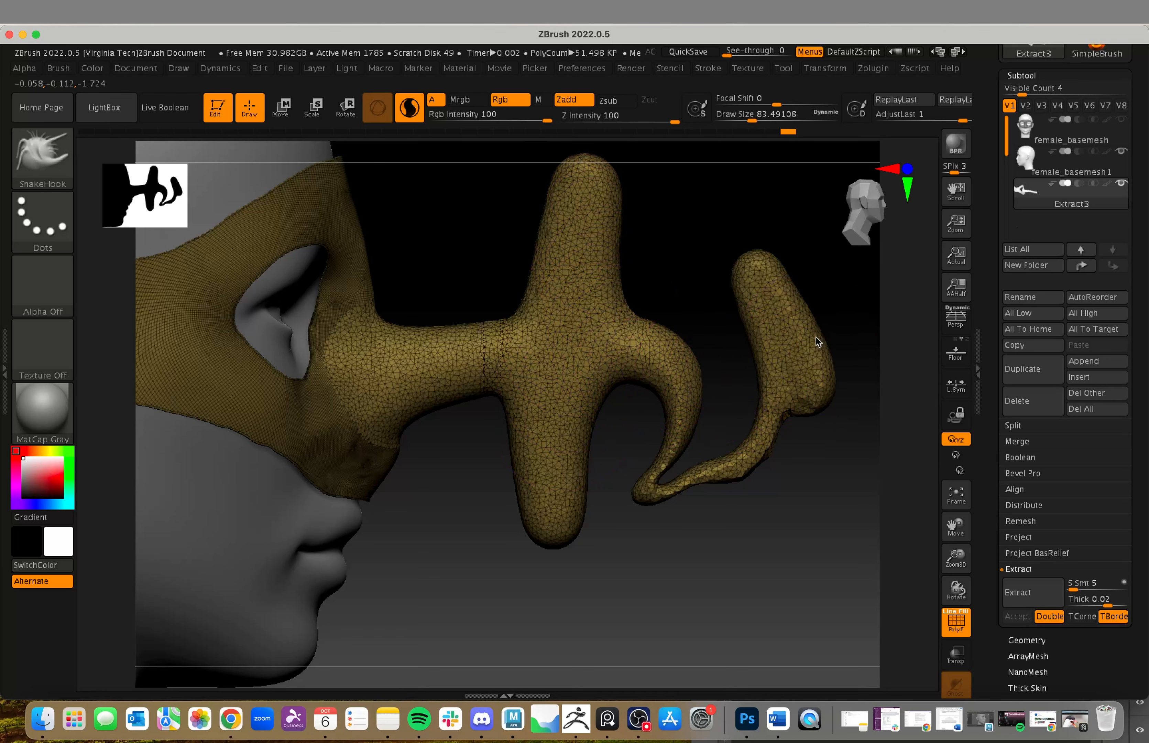
pyautogui.moveTo(812, 338); pyautogui.dragTo(894, 321)
pyautogui.moveTo(799, 401); pyautogui.dragTo(805, 531)
# - Pull symmetrical spikes out of the mask's cheeks and upper sides, and undo the extra forehead stroke
pyautogui.keyDown('alt'); pyautogui.moveTo(754, 582); pyautogui.dragTo(597, 499); pyautogui.keyUp('alt')
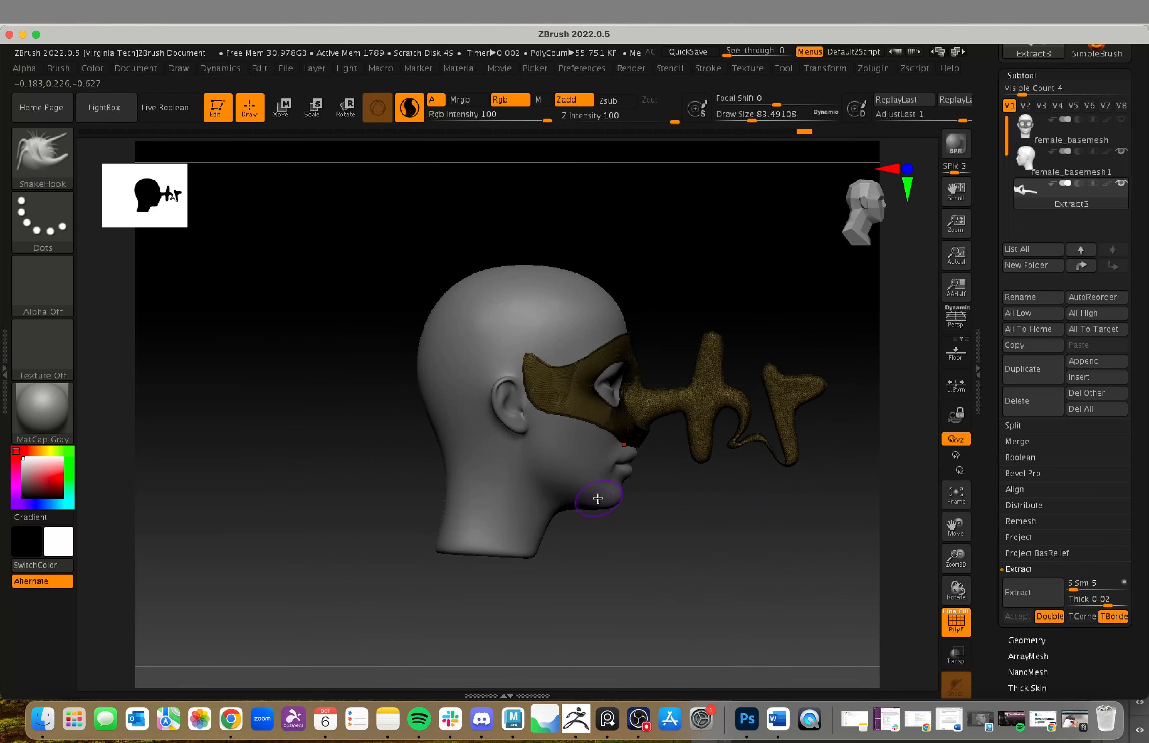
pyautogui.moveTo(720, 548)
pyautogui.mouseDown()
pyautogui.moveTo(650, 539)
pyautogui.moveTo(632, 551)
pyautogui.moveTo(723, 523)
pyautogui.mouseUp()
pyautogui.keyDown('alt'); pyautogui.moveTo(799, 528); pyautogui.dragTo(818, 567); pyautogui.keyUp('alt')
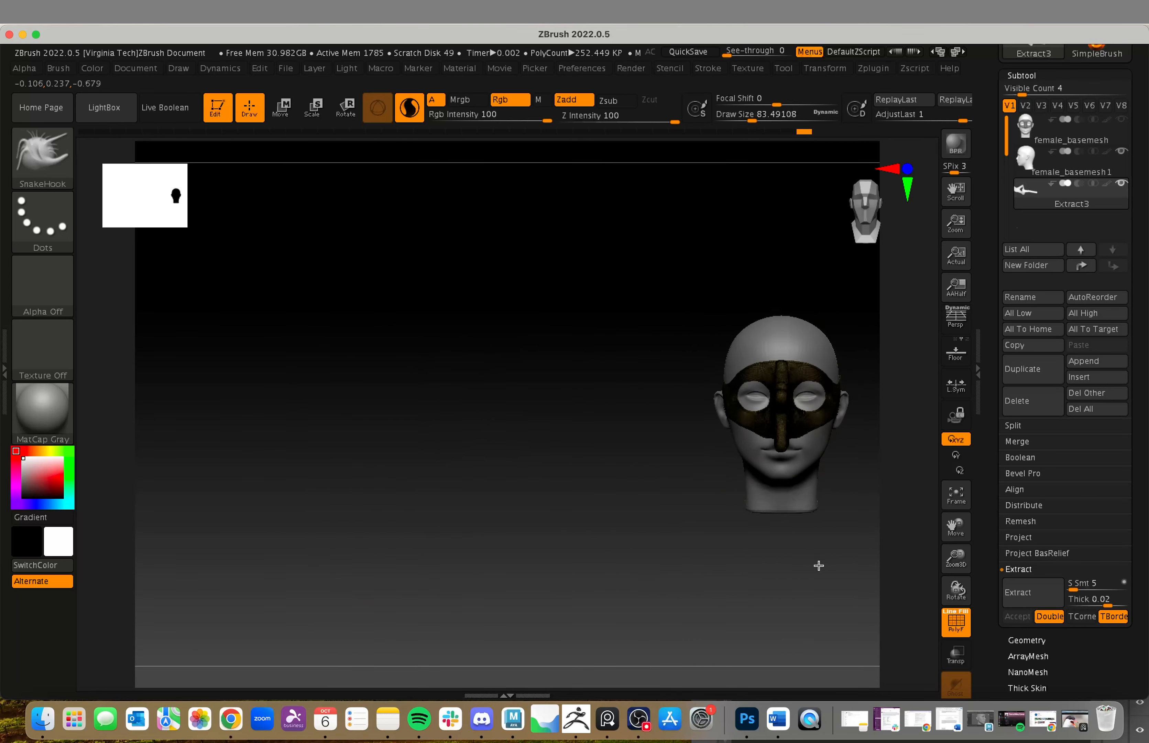
pyautogui.press('f')
pyautogui.moveTo(777, 437)
pyautogui.mouseDown()
pyautogui.moveTo(863, 456)
pyautogui.moveTo(911, 427)
pyautogui.mouseUp()
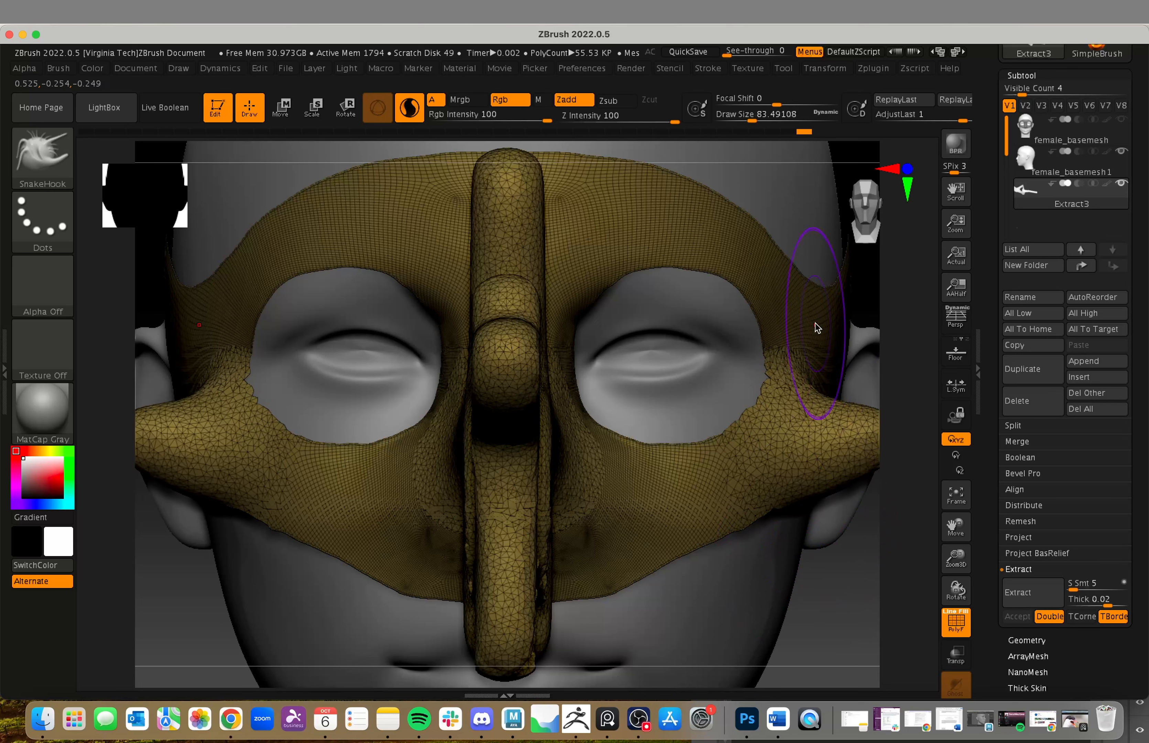
pyautogui.moveTo(767, 270); pyautogui.dragTo(837, 128)
pyautogui.moveTo(640, 208)
pyautogui.mouseDown()
pyautogui.moveTo(608, 185)
pyautogui.moveTo(615, 128)
pyautogui.mouseUp()
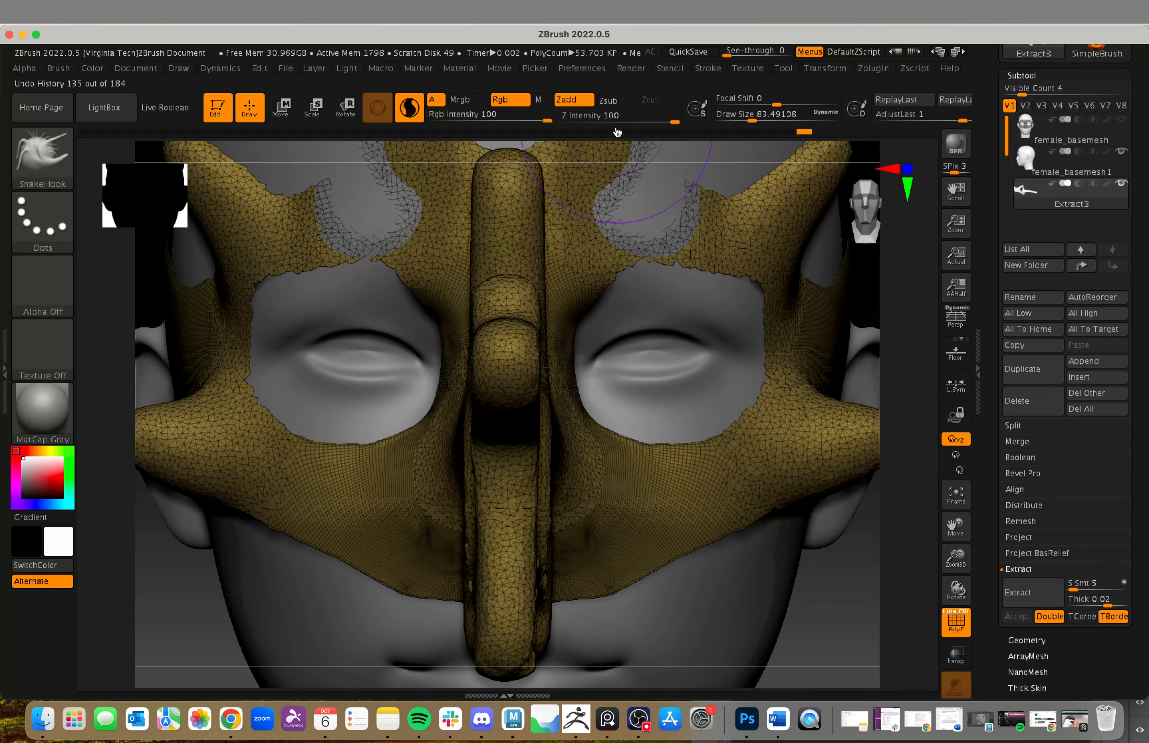
pyautogui.press('super+z')
# - Draw the cheek spikes downward, add another branch above the beak and check the shape from the front
pyautogui.keyDown('alt'); pyautogui.moveTo(814, 608); pyautogui.dragTo(798, 584); pyautogui.keyUp('alt')
pyautogui.moveTo(721, 300); pyautogui.dragTo(802, 416)
pyautogui.moveTo(796, 513); pyautogui.dragTo(738, 504)
pyautogui.moveTo(634, 479)
pyautogui.mouseDown()
pyautogui.moveTo(602, 413)
pyautogui.moveTo(590, 304)
pyautogui.mouseUp()
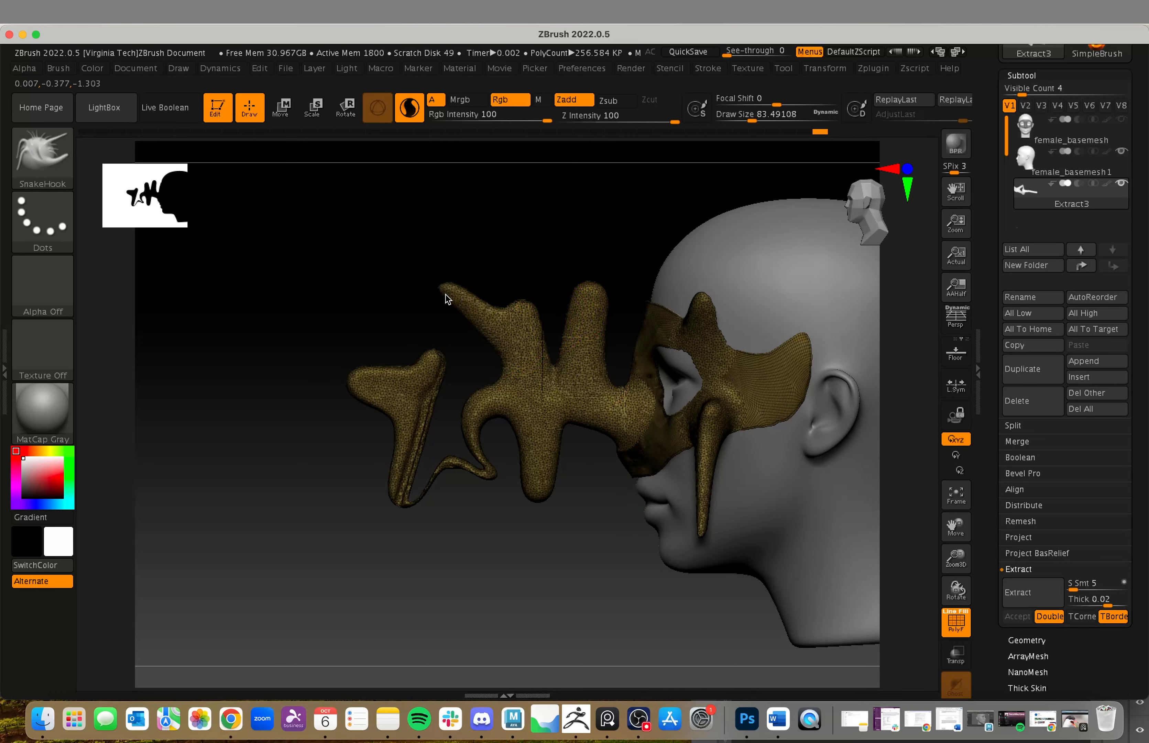
pyautogui.moveTo(448, 295); pyautogui.dragTo(523, 218)
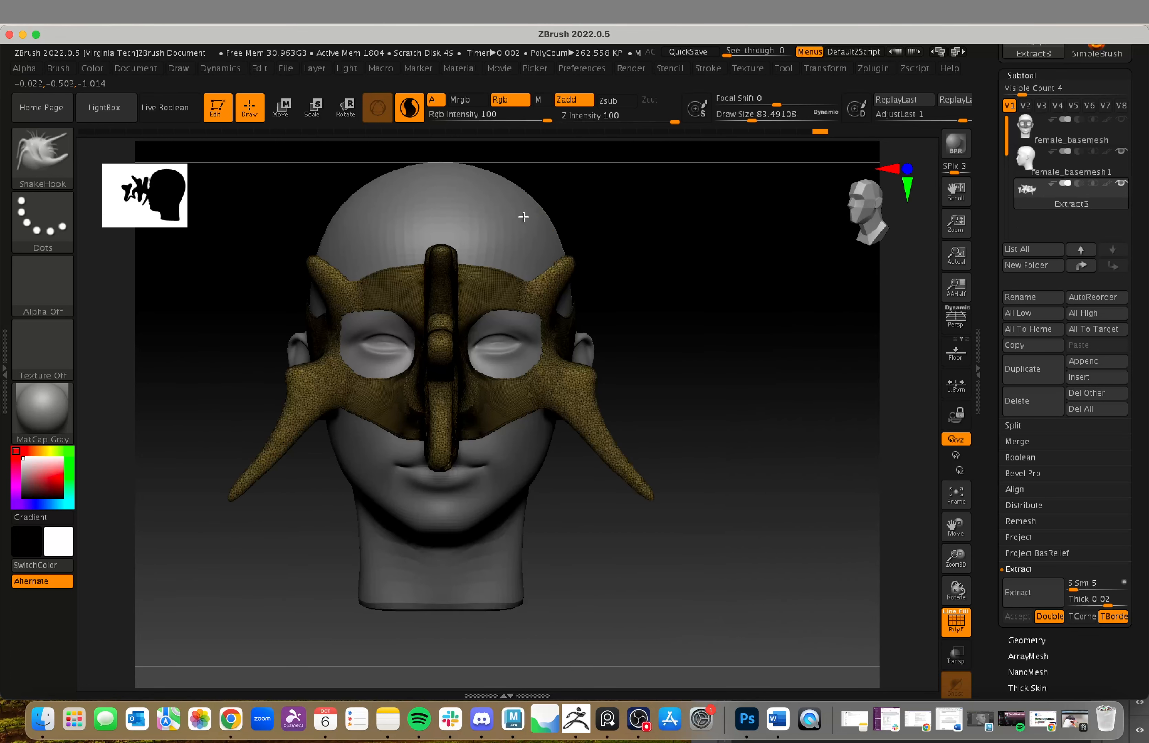
pyautogui.keyDown('alt'); pyautogui.moveTo(754, 345); pyautogui.dragTo(798, 346); pyautogui.keyUp('alt')
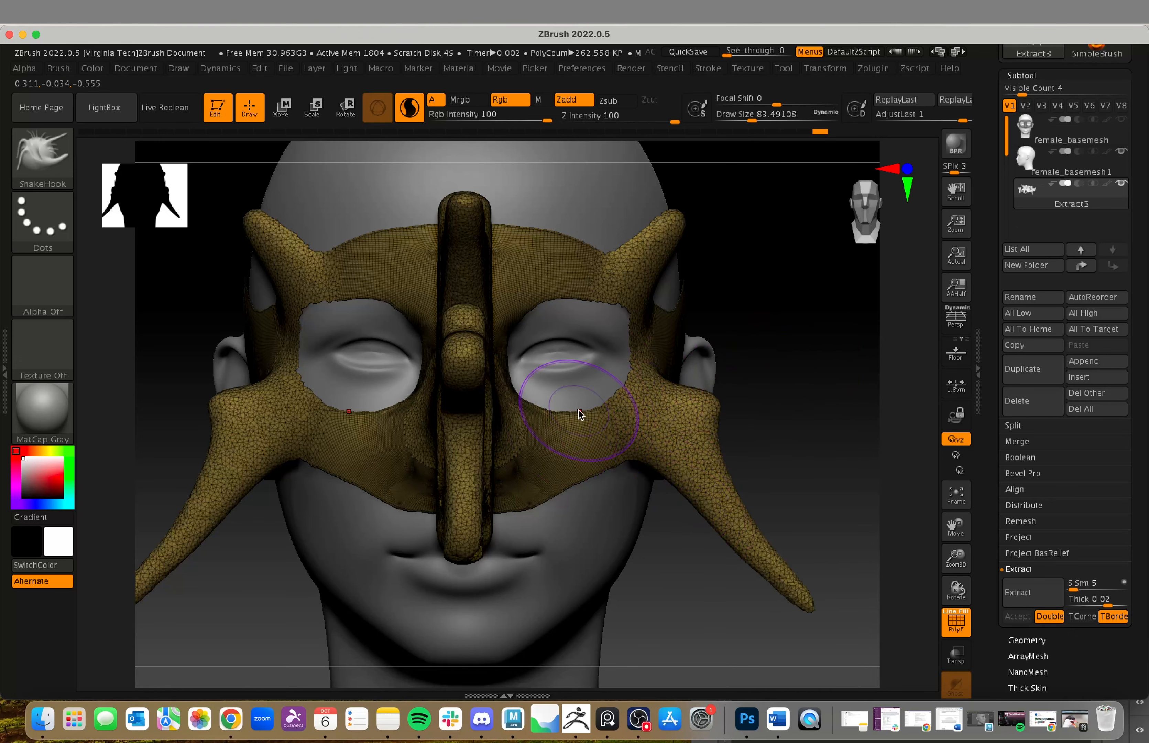
# - Undo all the spike, branch and beak strokes back to the plain mask
pyautogui.moveTo(662, 418); pyautogui.dragTo(592, 545)
pyautogui.hotkey('ctrl', 'z')
pyautogui.hotkey('ctrl', 'z')
pyautogui.hotkey('ctrl', 'z')
pyautogui.hotkey('ctrl', 'z')
pyautogui.hotkey('ctrl', 'z')
pyautogui.hotkey('ctrl', 'z')
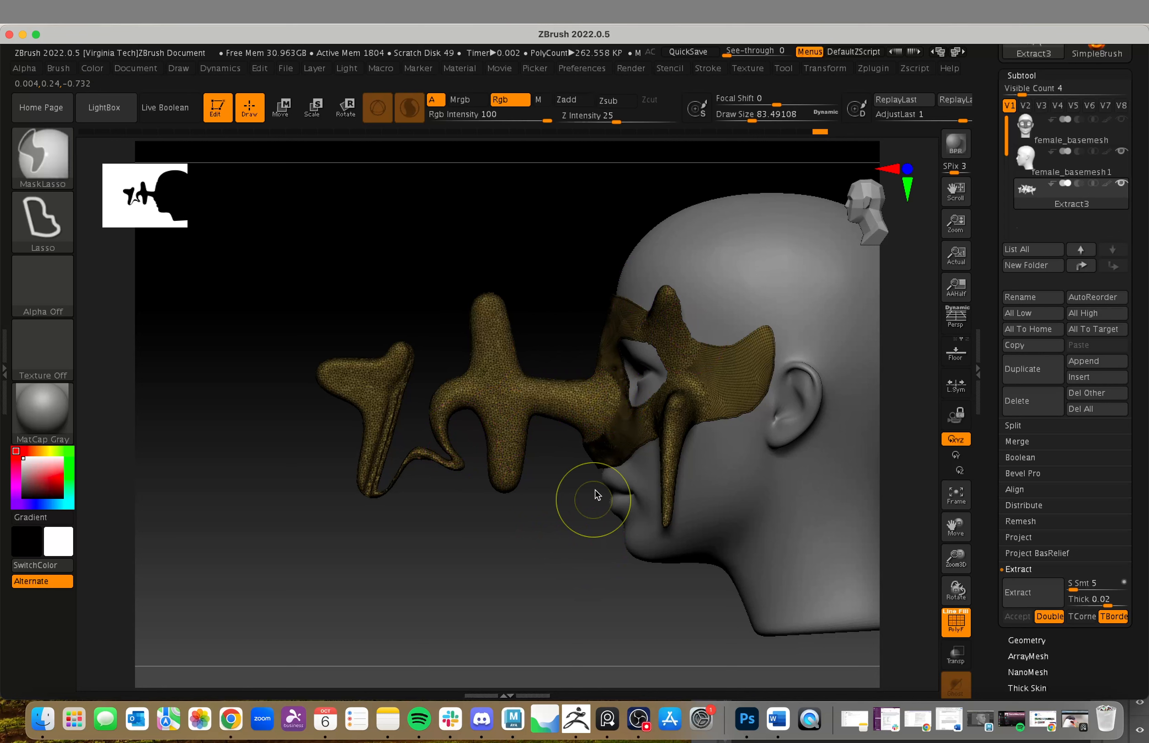
pyautogui.hotkey('ctrl', 'z')
pyautogui.hotkey('ctrl', 'z')
pyautogui.hotkey('ctrl', 'z')
pyautogui.hotkey('ctrl', 'z')
pyautogui.hotkey('ctrl', 'z')
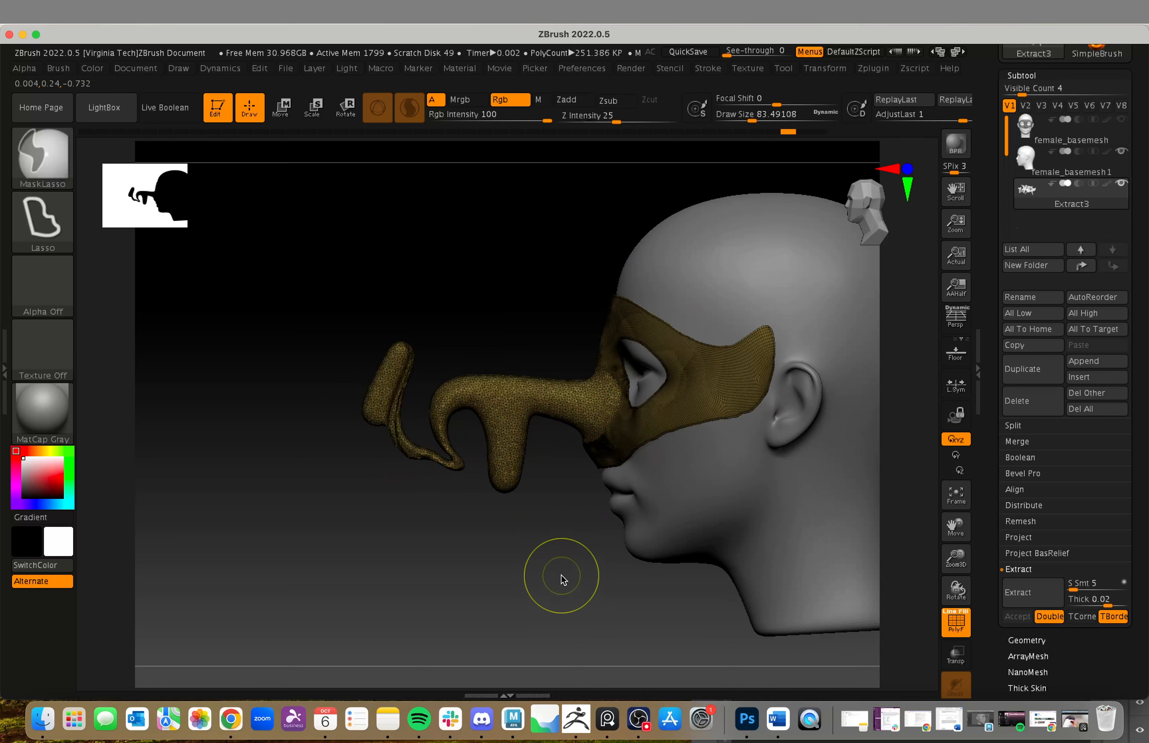
pyautogui.hotkey('ctrl', 'z')
pyautogui.hotkey('ctrl', 'z')
pyautogui.hotkey('ctrl', 'z')
pyautogui.hotkey('ctrl', 'z')
pyautogui.hotkey('ctrl', 'z')
pyautogui.hotkey('ctrl', 'z')
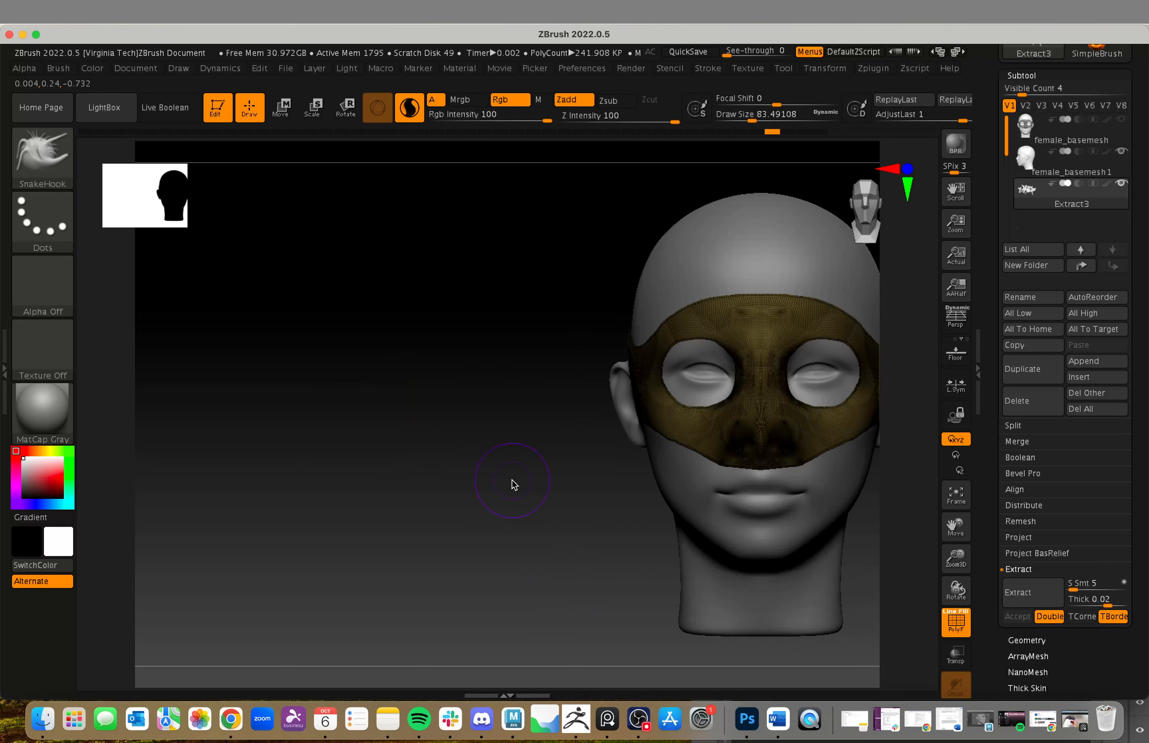
pyautogui.hotkey('ctrl', 'z')
pyautogui.hotkey('ctrl', 'z')
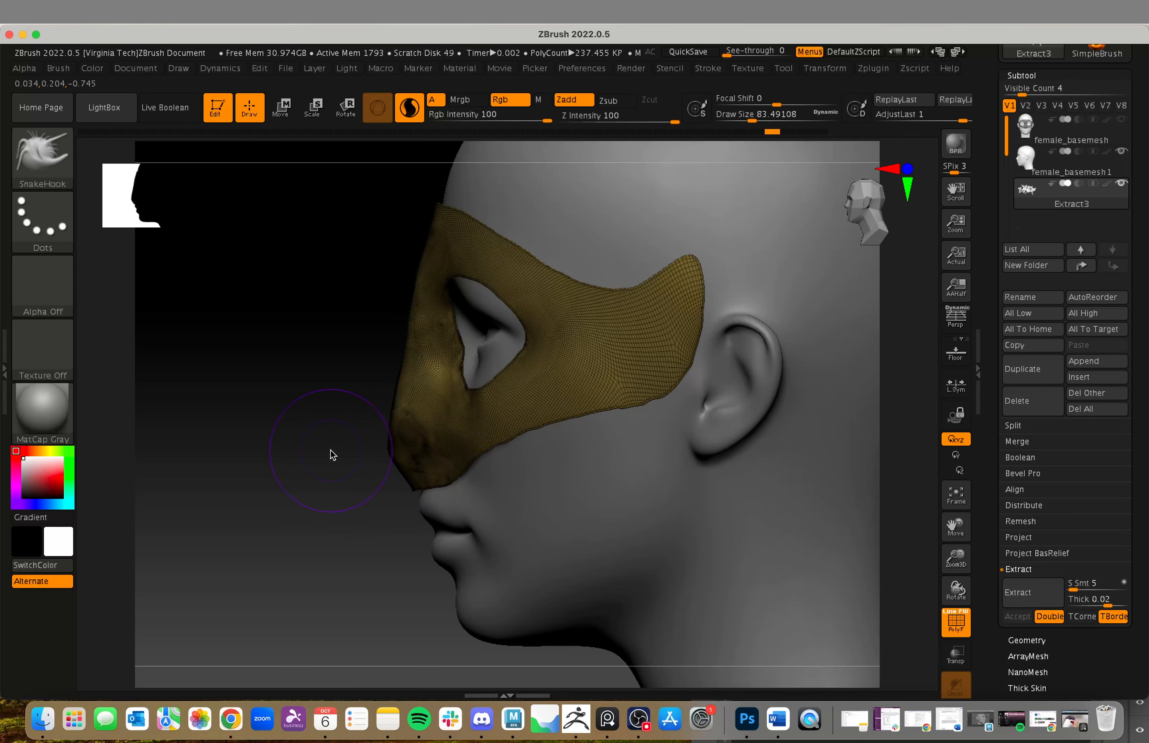
pyautogui.hotkey('ctrl', 'z')
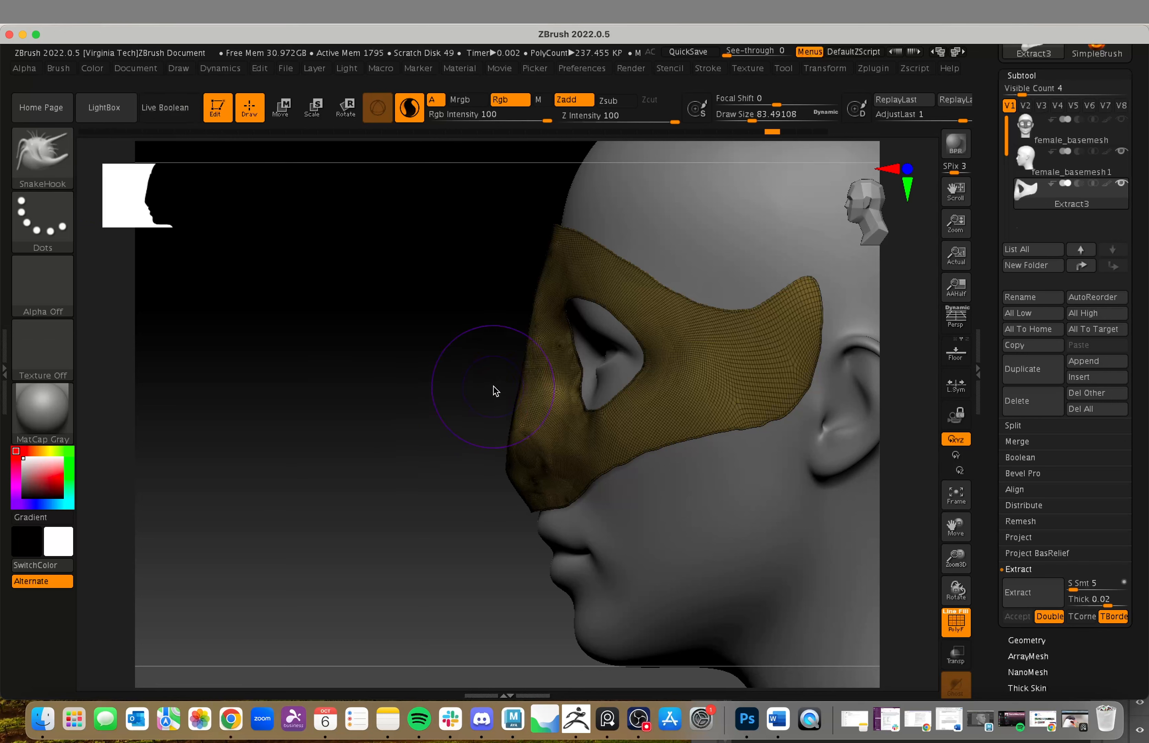
# - Try pulling forms from the nose bridge, cheek and outer side of the mask with SnakeHook and SnakeHook2, undoing each stroke
pyautogui.moveTo(532, 390); pyautogui.dragTo(237, 356)
pyautogui.hotkey('ctrl', 'z')
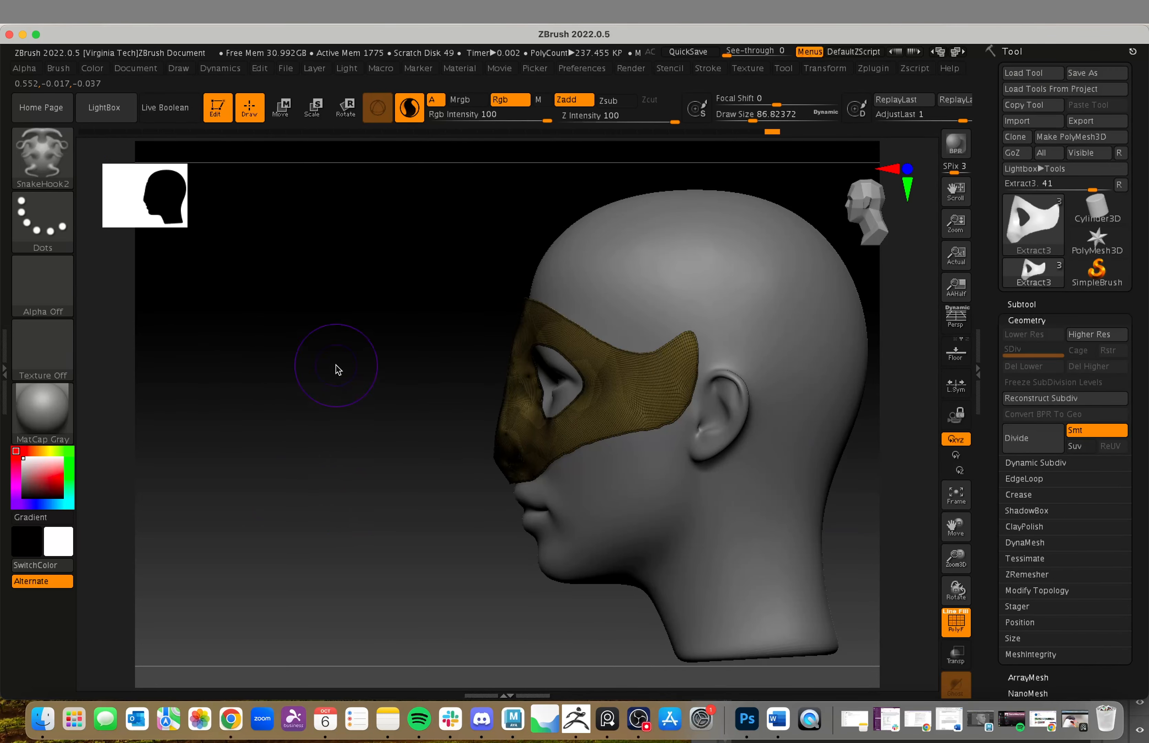
pyautogui.keyDown('shift'); pyautogui.moveTo(336, 366); pyautogui.dragTo(589, 434); pyautogui.keyUp('shift')
pyautogui.keyDown('alt'); pyautogui.moveTo(756, 552); pyautogui.dragTo(433, 464); pyautogui.keyUp('alt')
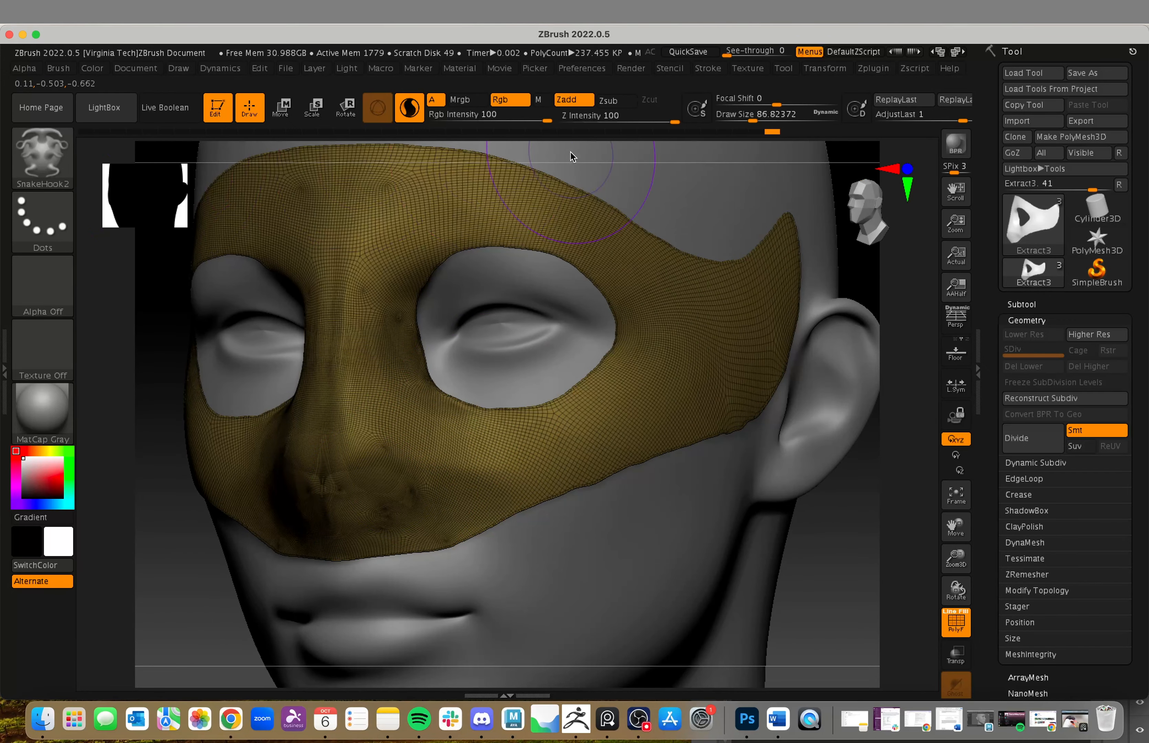
pyautogui.click(48, 173)
pyautogui.moveTo(189, 450); pyautogui.dragTo(128, 472)
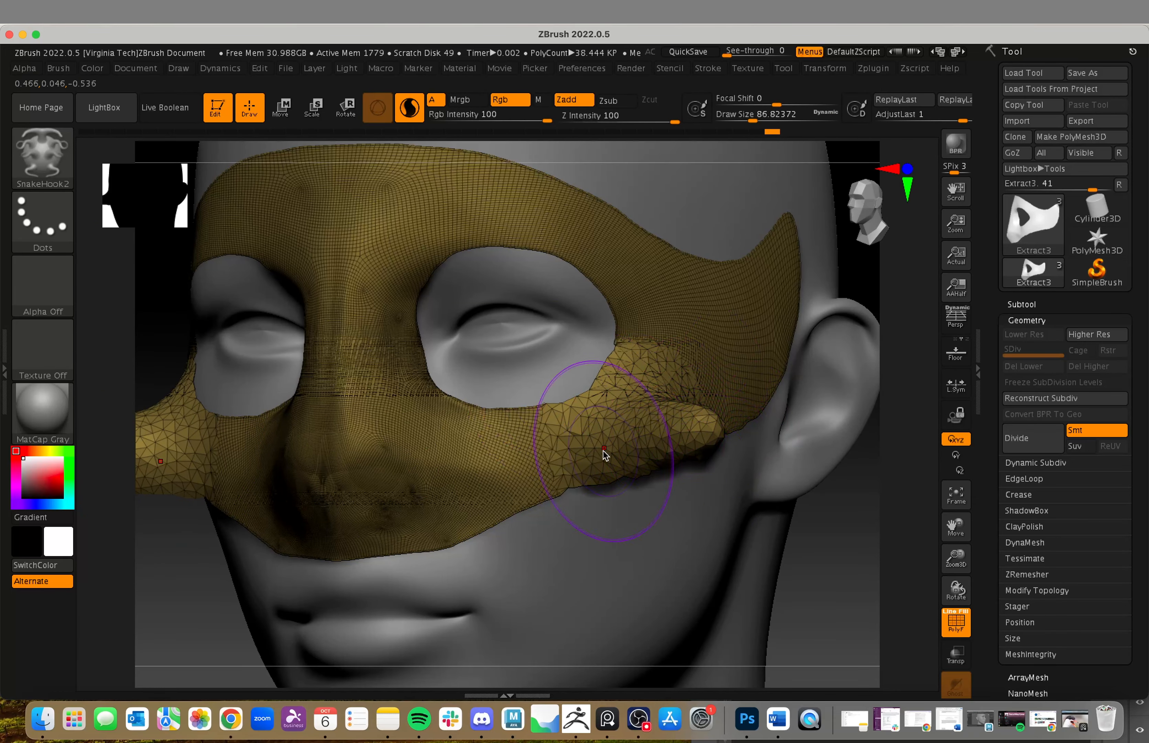
pyautogui.hotkey('ctrl', 'z')
pyautogui.moveTo(768, 307); pyautogui.dragTo(846, 304)
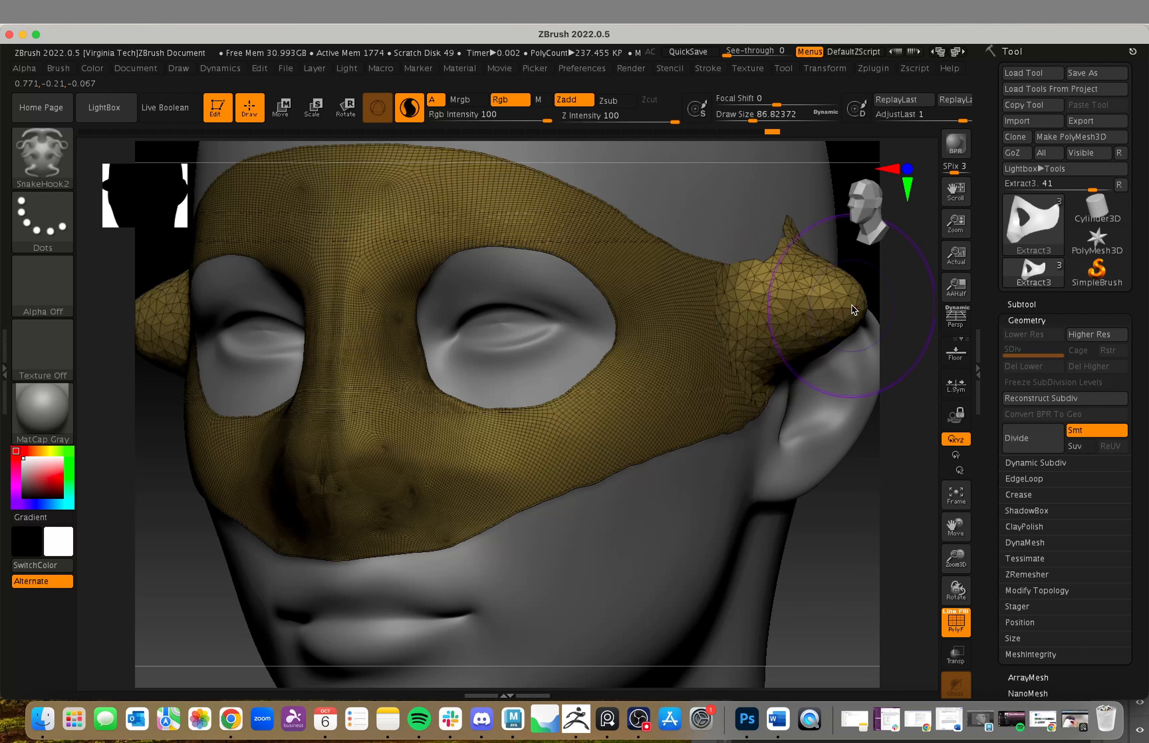
pyautogui.hotkey('ctrl', 'z')
# - Choose the ClayBuildup brush and set the draw size to about 35 for sculpting the front of the mask
pyautogui.click(45, 153)
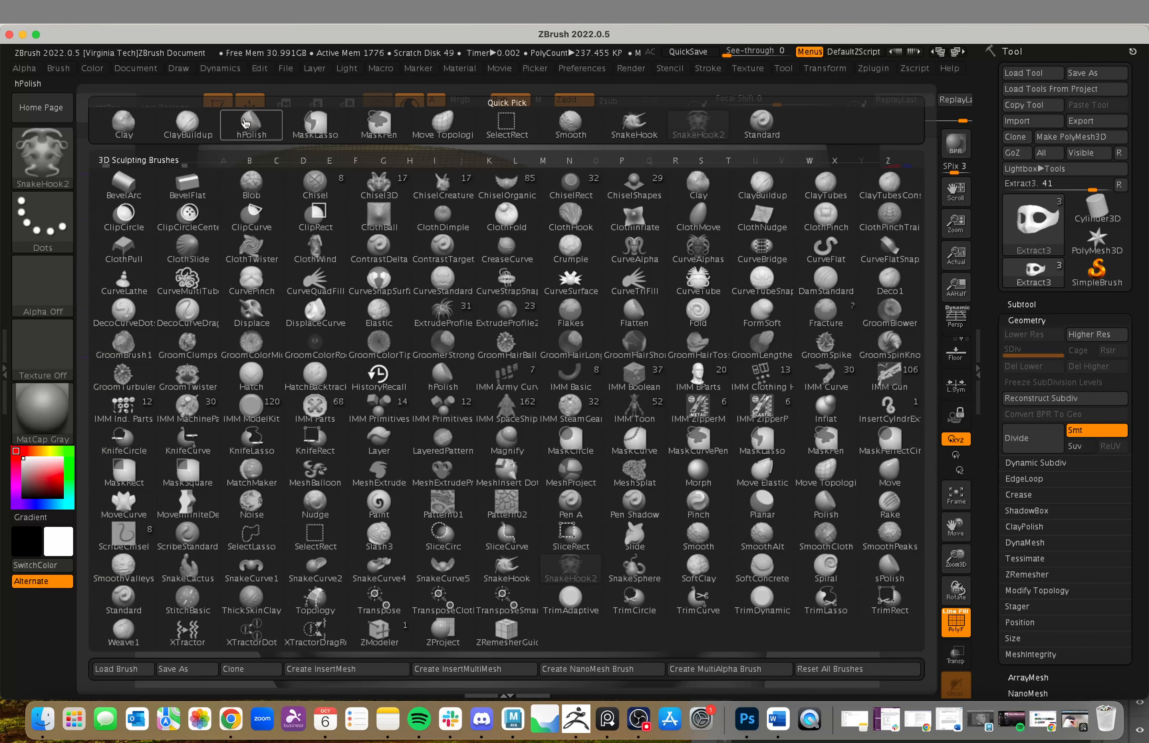
pyautogui.click(214, 133)
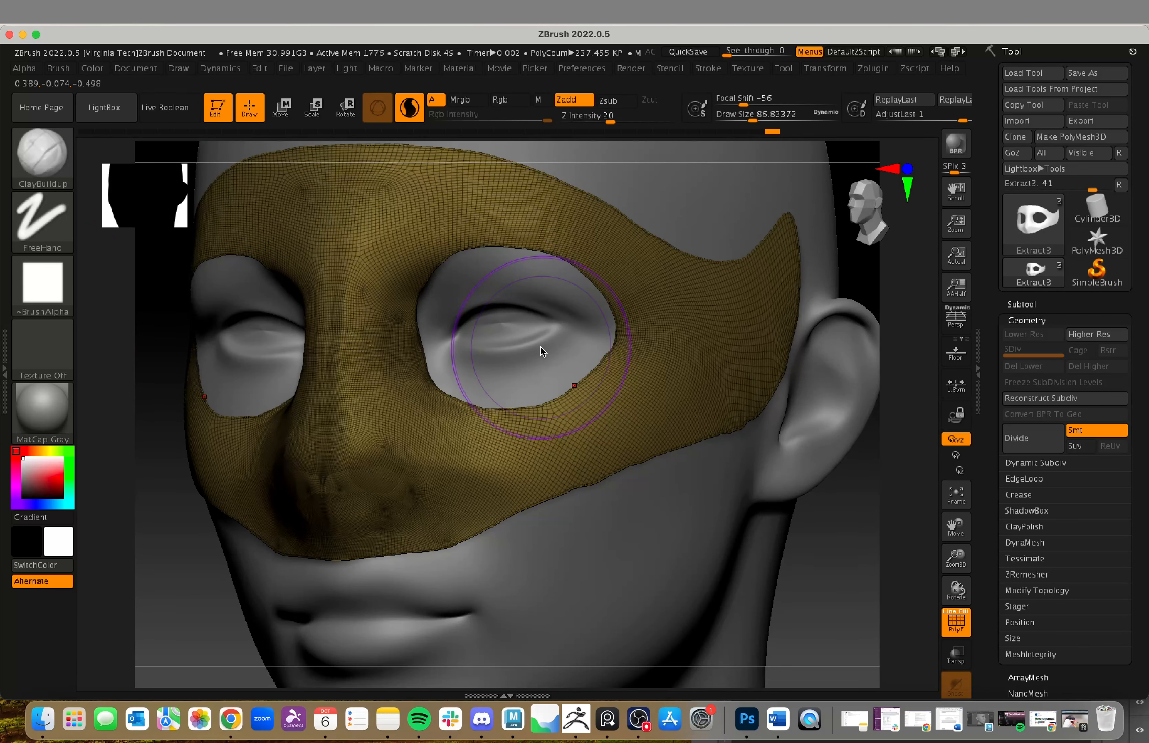
pyautogui.press('s')
pyautogui.press('ctrl')
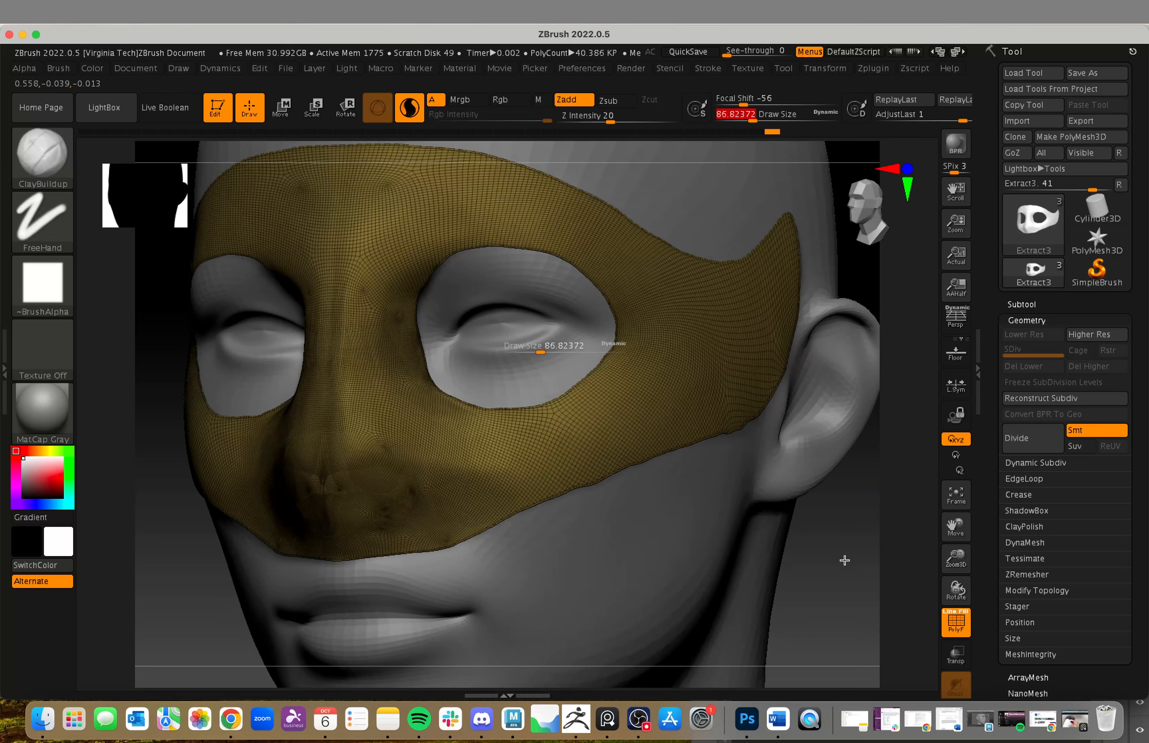
pyautogui.moveTo(841, 559)
pyautogui.mouseDown()
pyautogui.moveTo(857, 559)
pyautogui.moveTo(807, 525)
pyautogui.mouseUp()
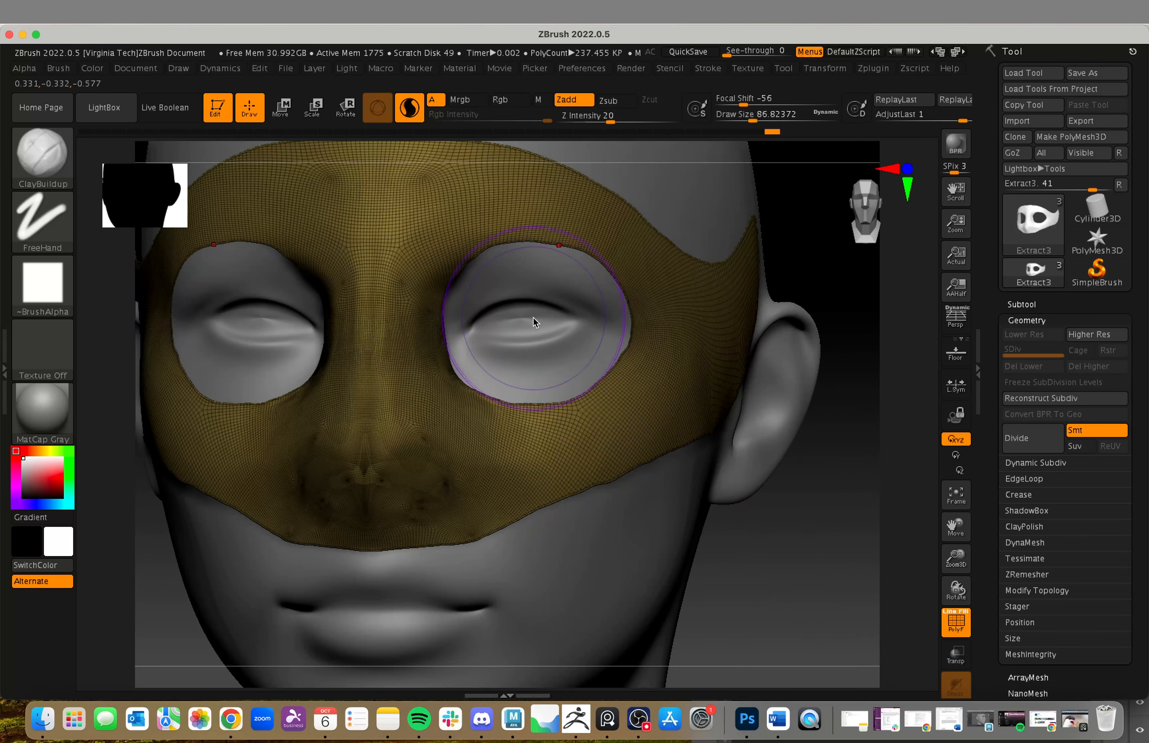
pyautogui.press('s')
pyautogui.moveTo(540, 359); pyautogui.dragTo(529, 359)
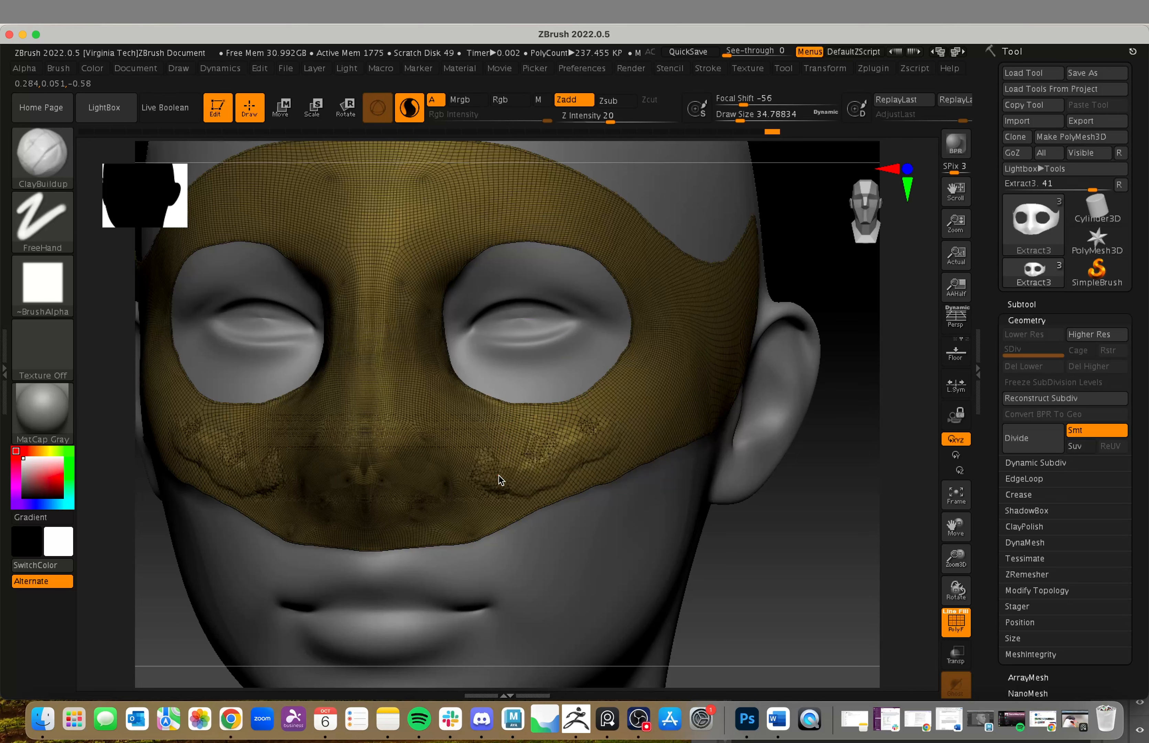
# - Try ClayBuildup strokes on the cheek and beside the outer eye corner, check them from the side, and undo them all
pyautogui.moveTo(578, 424); pyautogui.dragTo(580, 423)
pyautogui.moveTo(816, 526); pyautogui.dragTo(700, 521)
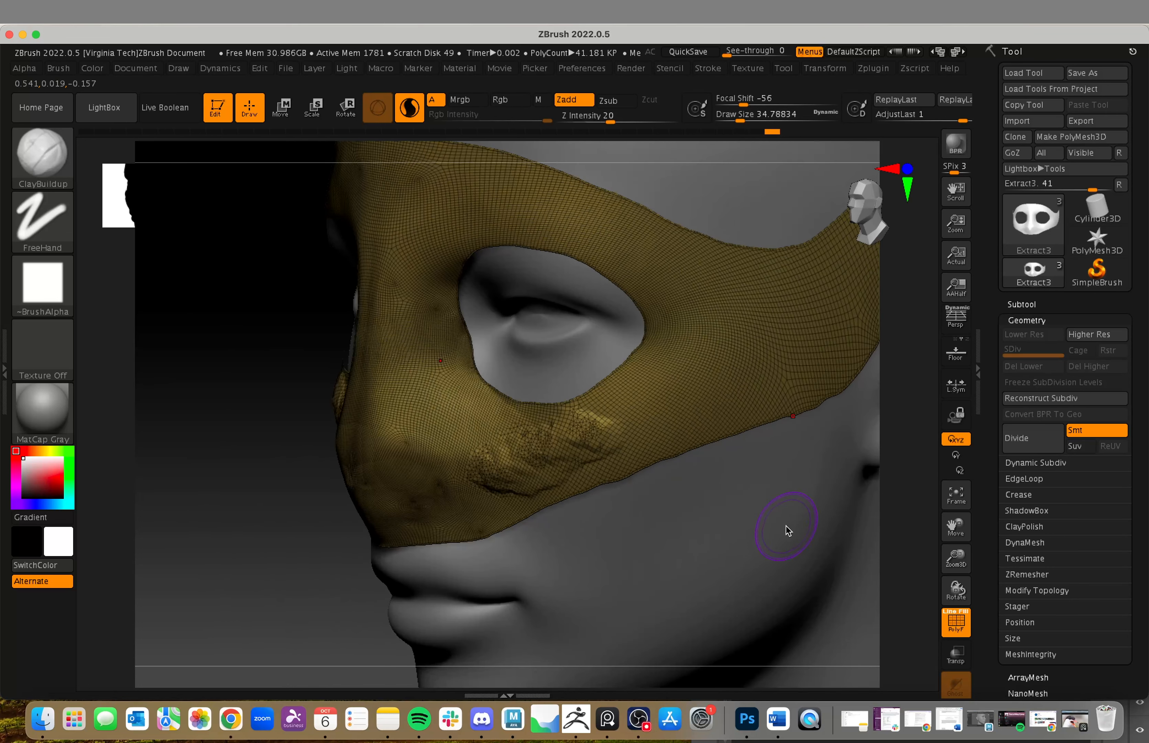
pyautogui.hotkey('ctrl', 'z')
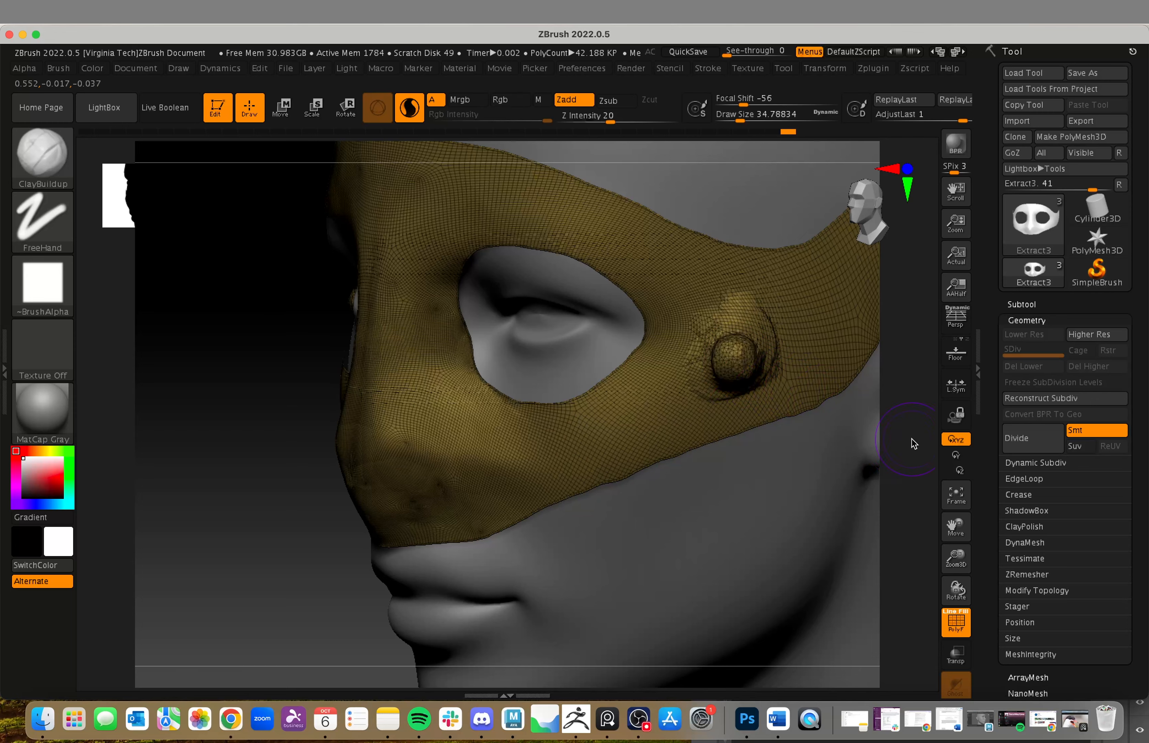
pyautogui.moveTo(913, 443); pyautogui.dragTo(850, 473)
pyautogui.hotkey('ctrl', 'z')
pyautogui.hotkey('ctrl', 'z')
pyautogui.moveTo(475, 561); pyautogui.dragTo(535, 511)
pyautogui.moveTo(477, 610); pyautogui.dragTo(741, 541)
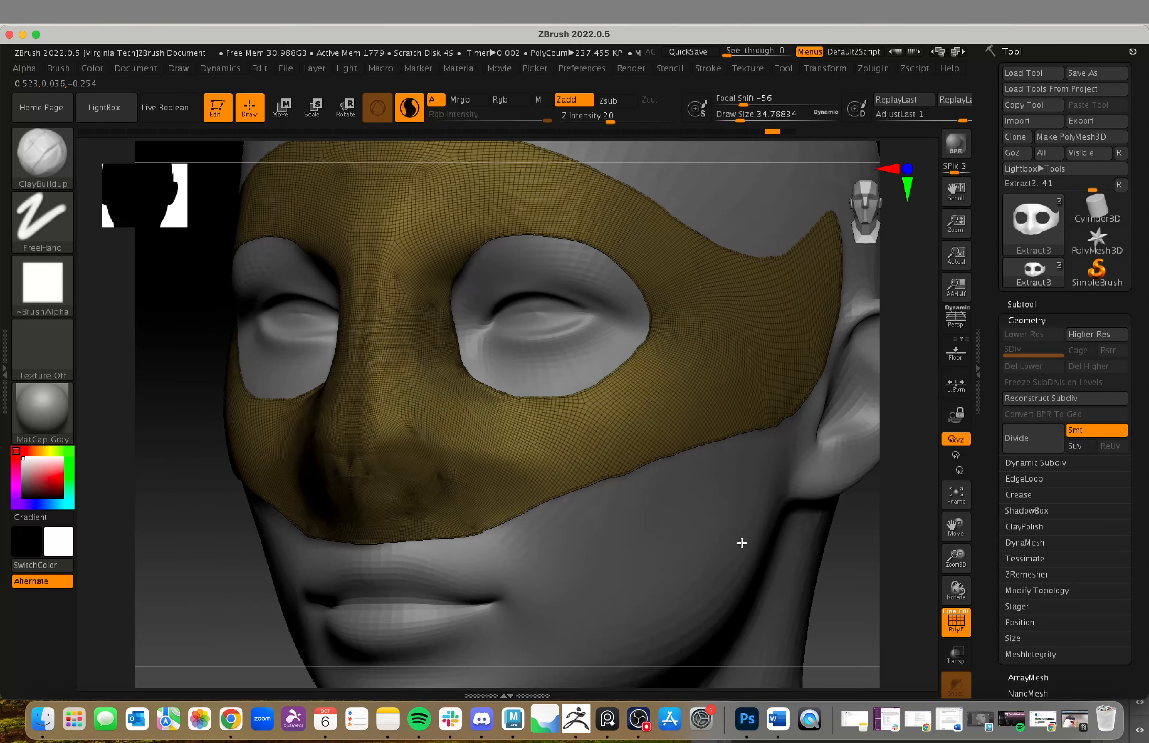
# - Expand the Sculptris Pro stroke settings and raise the UnDivide Ratio above 1.25
pyautogui.click(710, 68)
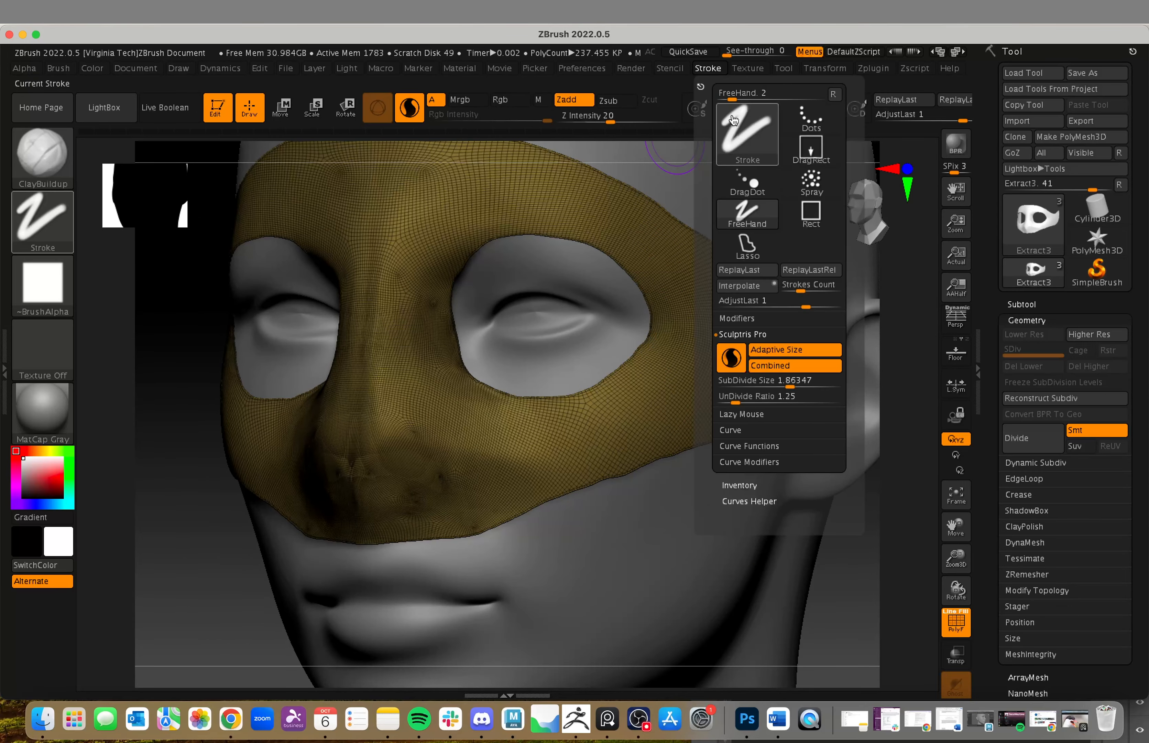
pyautogui.click(742, 333)
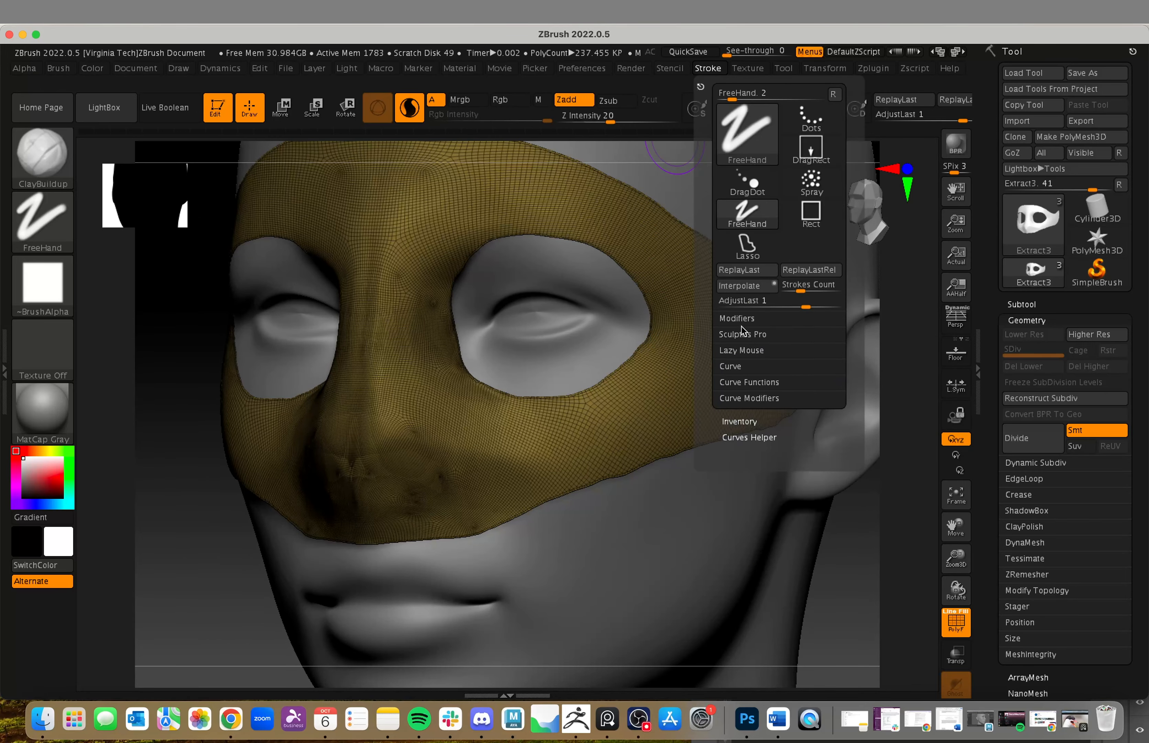
pyautogui.click(712, 69)
pyautogui.click(744, 334)
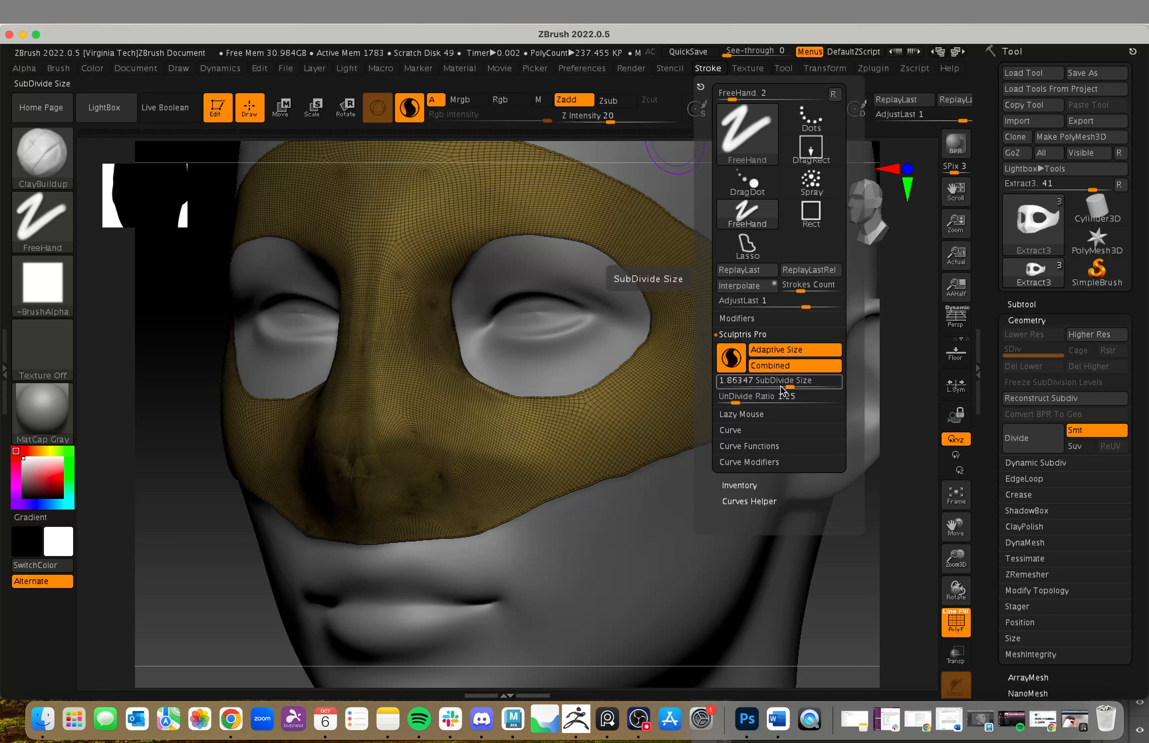
pyautogui.moveTo(740, 405); pyautogui.dragTo(745, 405)
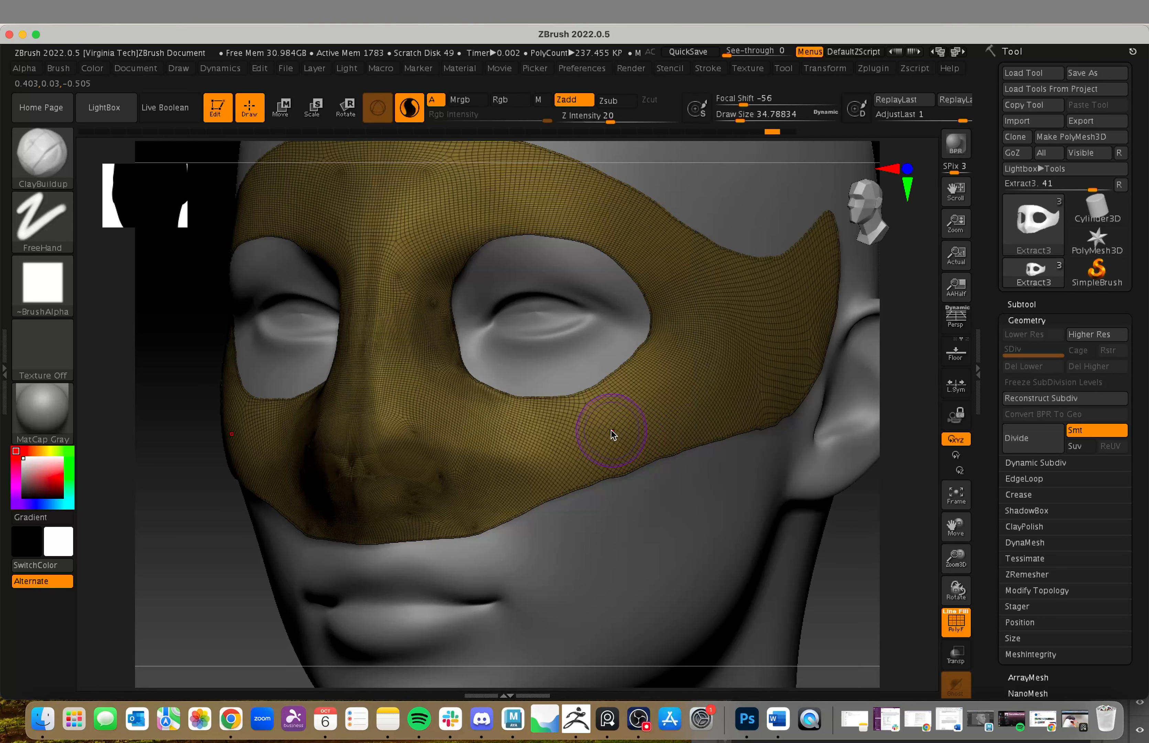
# - Build up lumpy clay along the mask's outer cheek, enlarging the draw size to about 41
pyautogui.moveTo(666, 406); pyautogui.dragTo(664, 409)
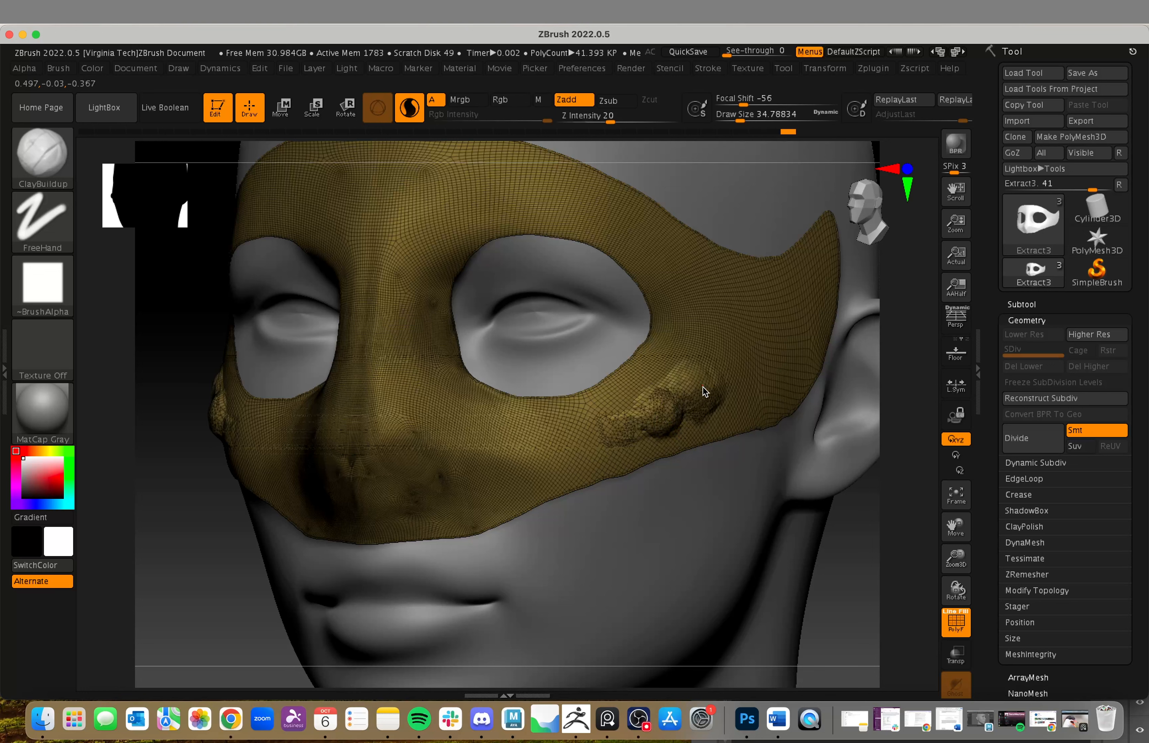
pyautogui.press('s')
pyautogui.moveTo(685, 384)
pyautogui.mouseDown()
pyautogui.moveTo(722, 362)
pyautogui.moveTo(706, 377)
pyautogui.mouseUp()
pyautogui.press('s')
pyautogui.moveTo(762, 336)
pyautogui.mouseDown()
pyautogui.moveTo(743, 334)
pyautogui.moveTo(763, 347)
pyautogui.moveTo(759, 333)
pyautogui.moveTo(728, 369)
pyautogui.moveTo(717, 359)
pyautogui.moveTo(690, 372)
pyautogui.mouseUp()
pyautogui.press('s')
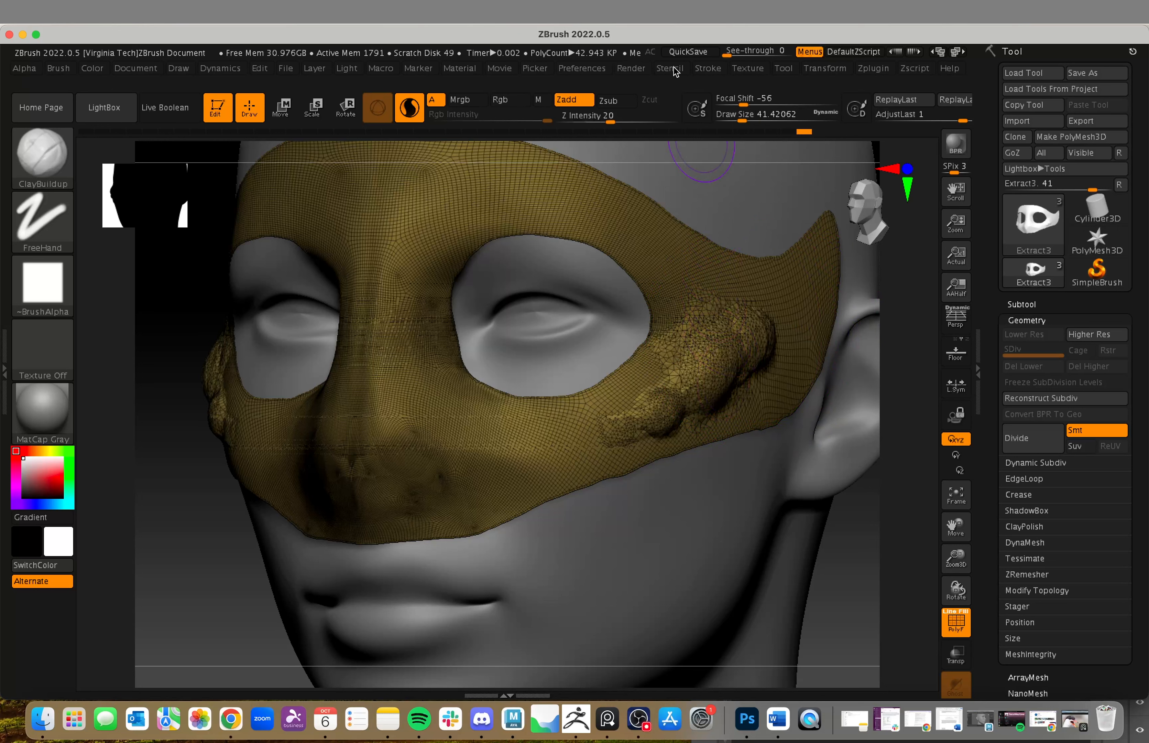
# - Set the Sculptris Pro SubDivide Size to about 11.16 and sculpt a coarse clay stroke down the cheek below the eye
pyautogui.click(707, 68)
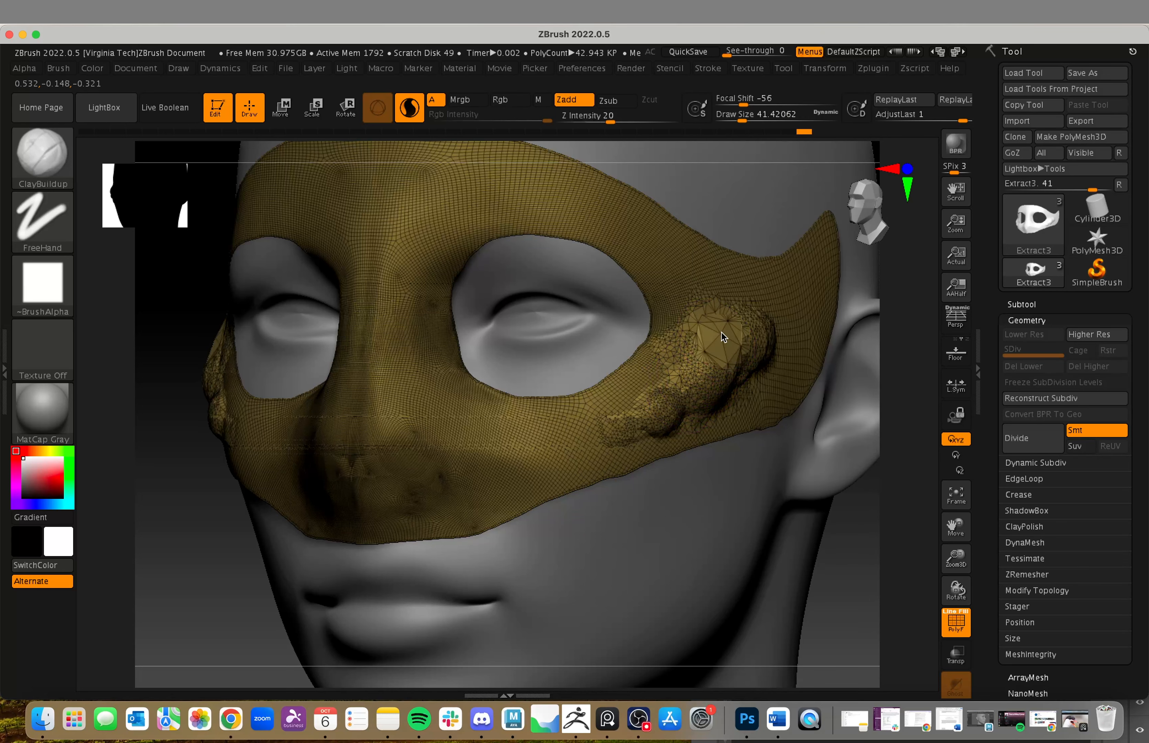
pyautogui.moveTo(721, 332)
pyautogui.mouseDown()
pyautogui.moveTo(712, 358)
pyautogui.moveTo(538, 452)
pyautogui.mouseUp()
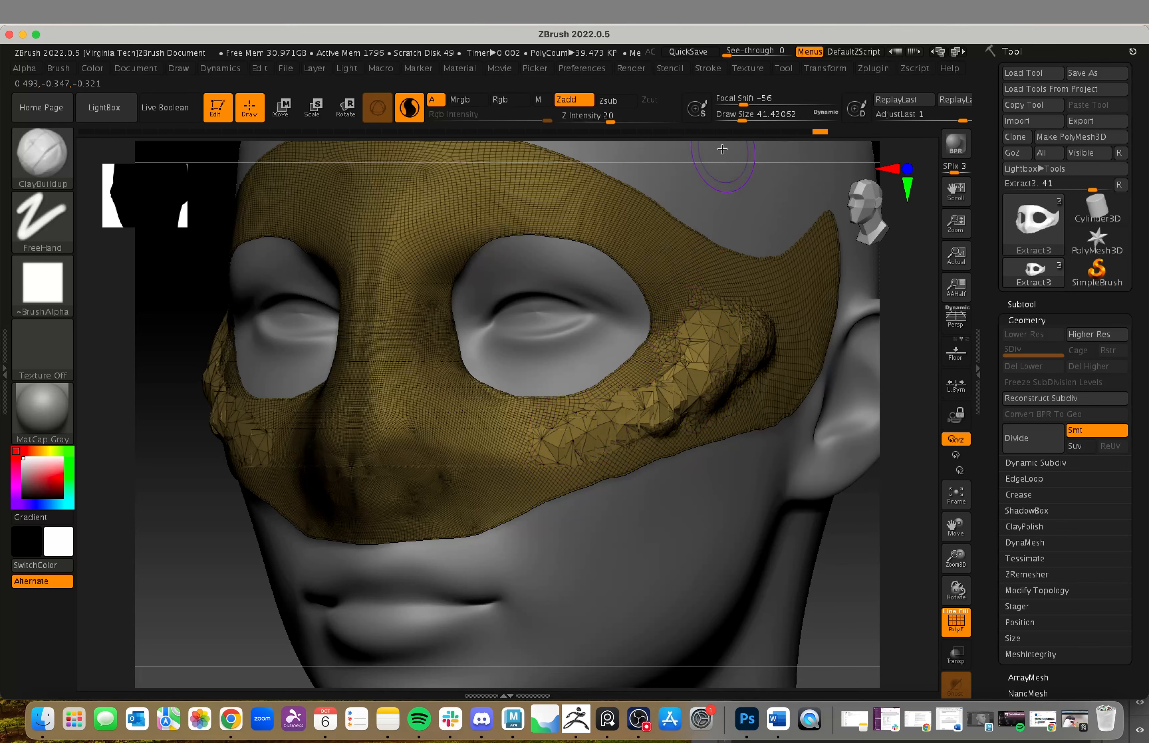
# - Lower the Sculptris Pro SubDivide Size, build a dense clay patch beside the nose and inspect its mesh up close
pyautogui.click(707, 69)
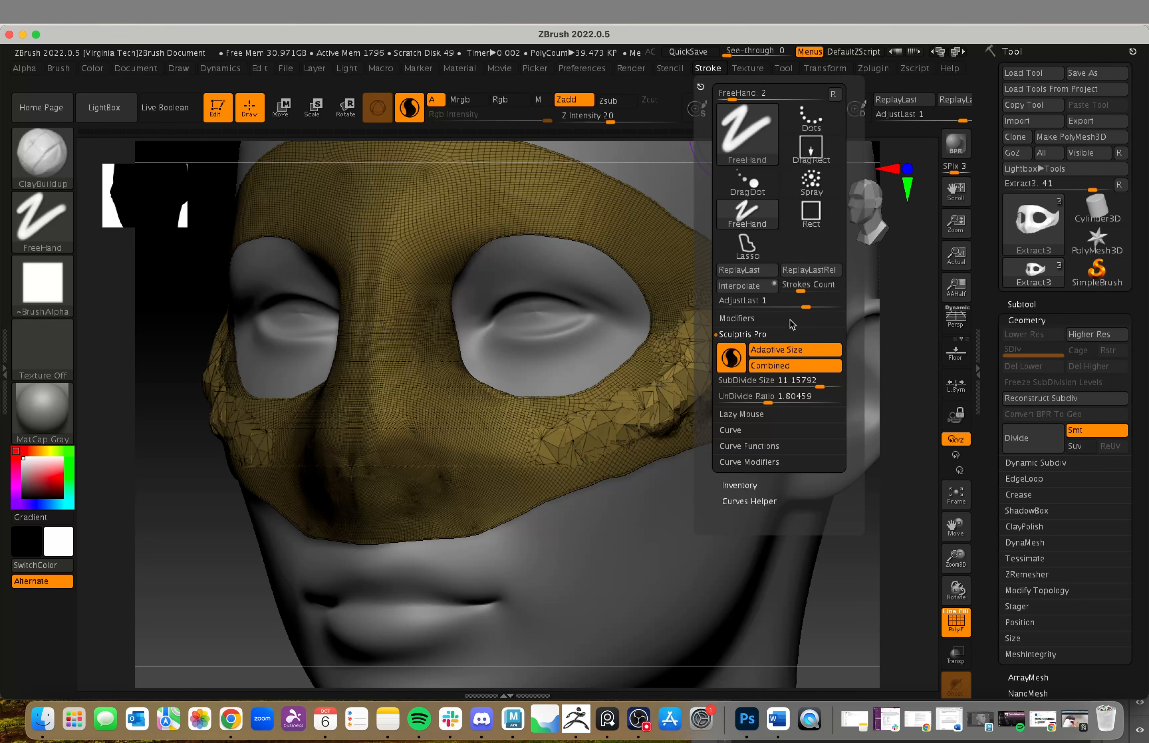
pyautogui.moveTo(819, 388); pyautogui.dragTo(777, 387)
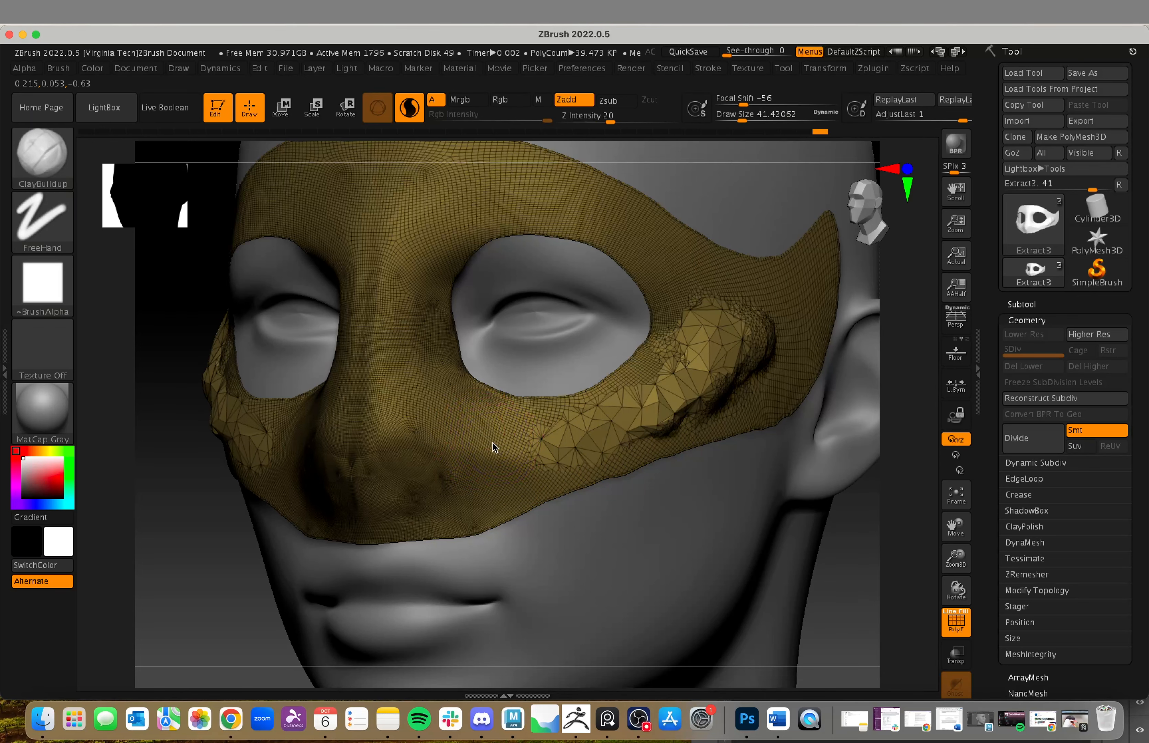
pyautogui.moveTo(493, 443); pyautogui.dragTo(499, 465)
pyautogui.keyDown('alt'); pyautogui.moveTo(891, 537); pyautogui.dragTo(894, 601); pyautogui.keyUp('alt')
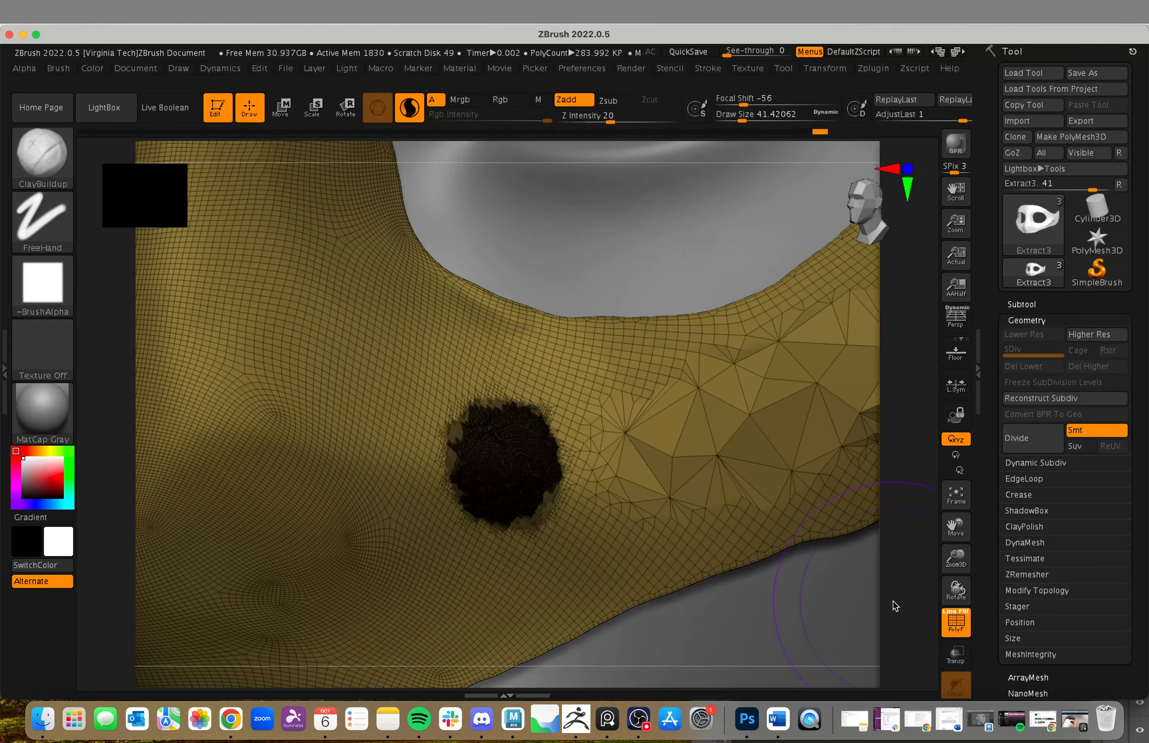
pyautogui.moveTo(955, 558); pyautogui.dragTo(1019, 691)
pyautogui.moveTo(955, 557); pyautogui.dragTo(1013, 655)
pyautogui.moveTo(962, 558); pyautogui.dragTo(792, 414)
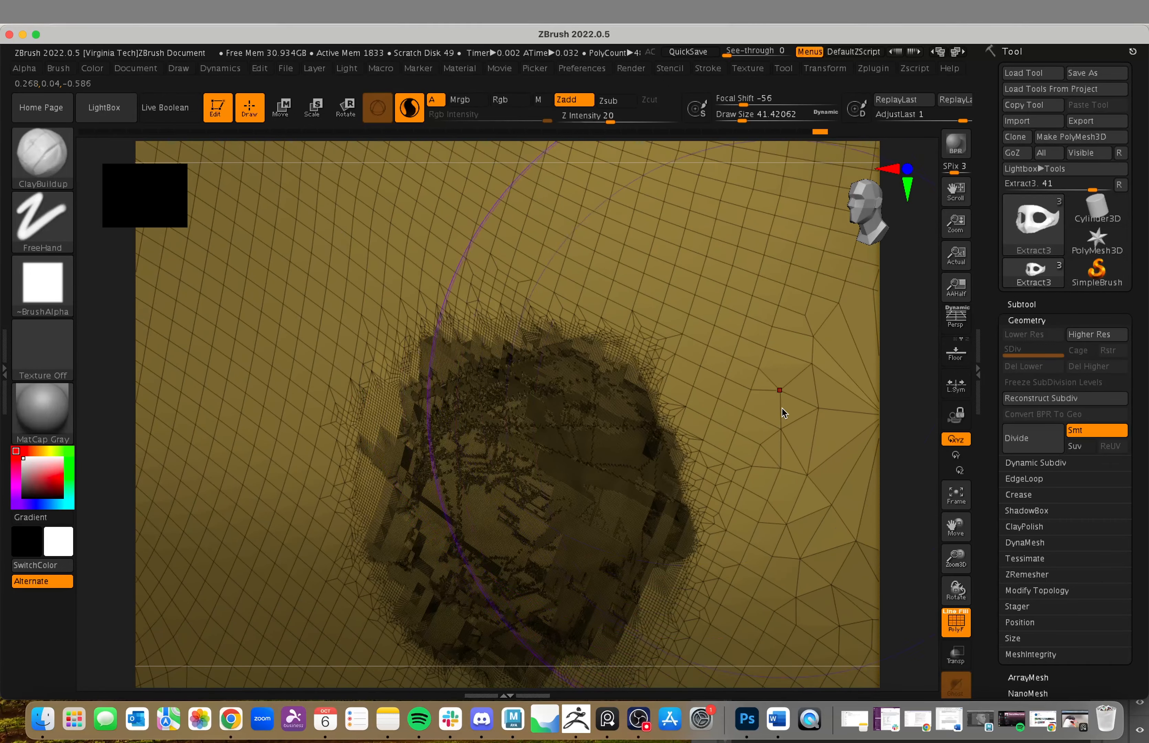
# - Reduce the draw size to about 7.5 and add small clay dabs beside the dense patch
pyautogui.moveTo(688, 308)
pyautogui.mouseDown()
pyautogui.moveTo(718, 310)
pyautogui.moveTo(674, 337)
pyautogui.moveTo(682, 307)
pyautogui.mouseUp()
pyautogui.press('s')
pyautogui.moveTo(686, 395)
pyautogui.mouseDown()
pyautogui.moveTo(780, 342)
pyautogui.moveTo(795, 362)
pyautogui.mouseUp()
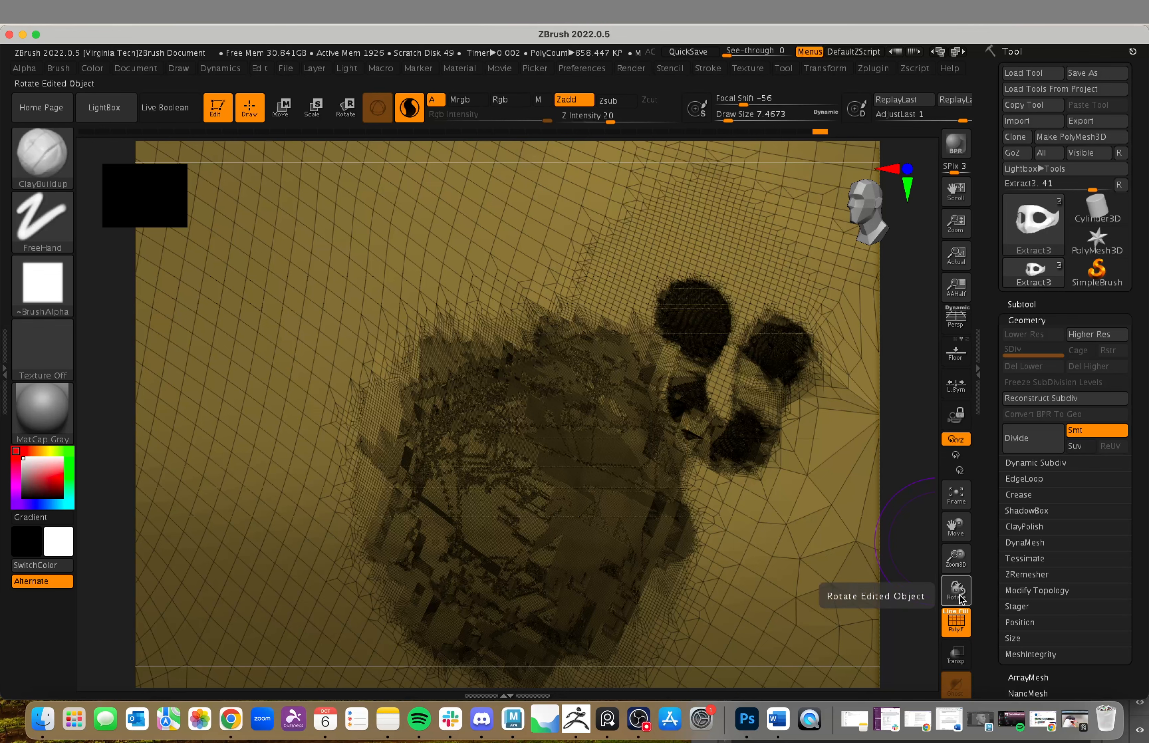
pyautogui.click(955, 560)
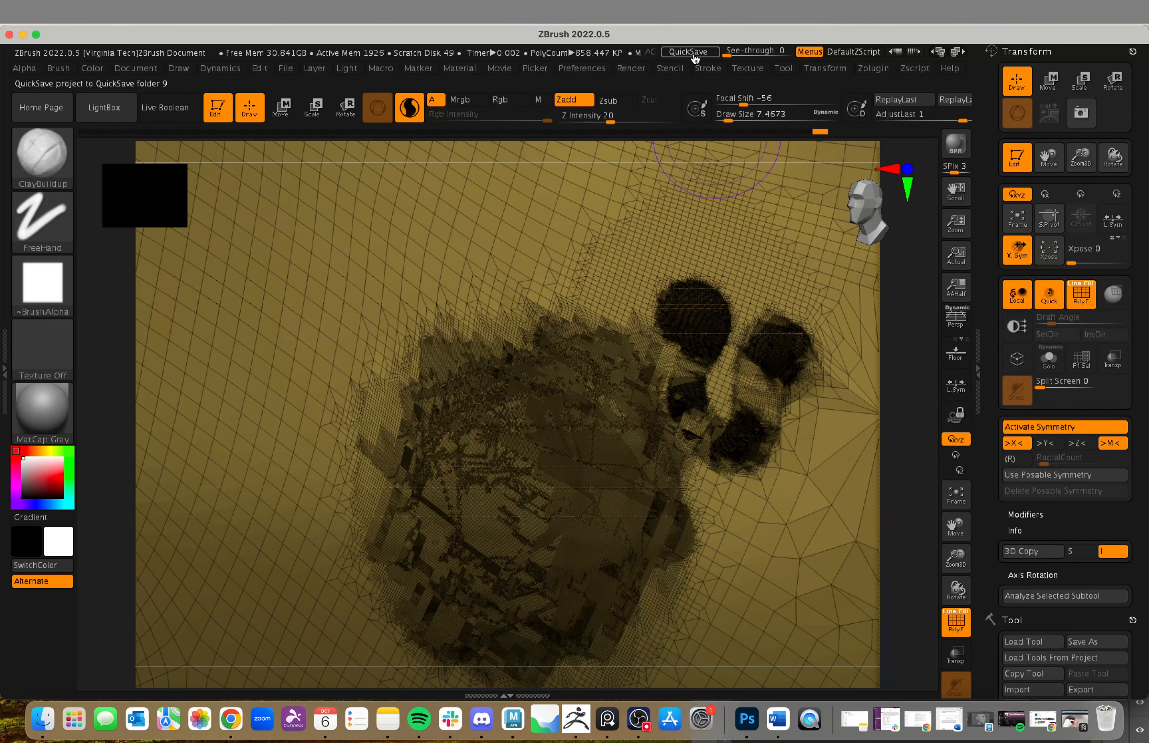
# - Compare different Sculptris Pro SubDivide Size values, including about 0.09, with clay strokes above and around the dense patch
pyautogui.click(708, 68)
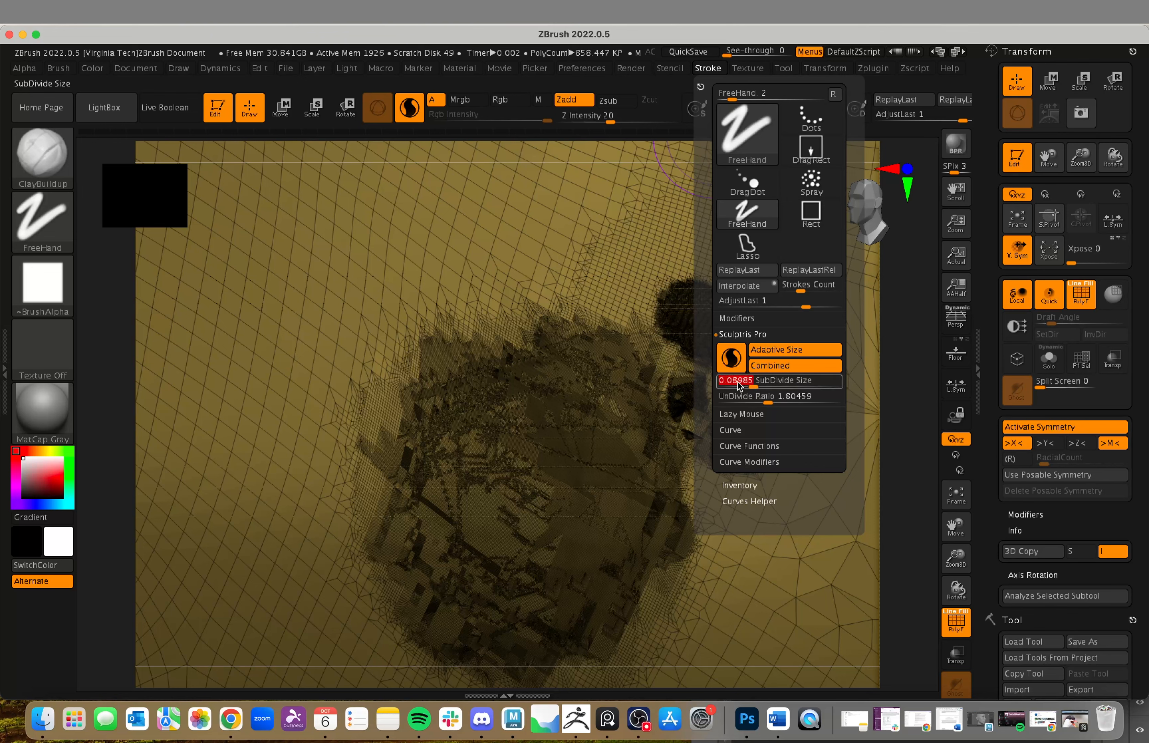
pyautogui.moveTo(562, 220)
pyautogui.mouseDown()
pyautogui.moveTo(526, 235)
pyautogui.moveTo(637, 196)
pyautogui.mouseUp()
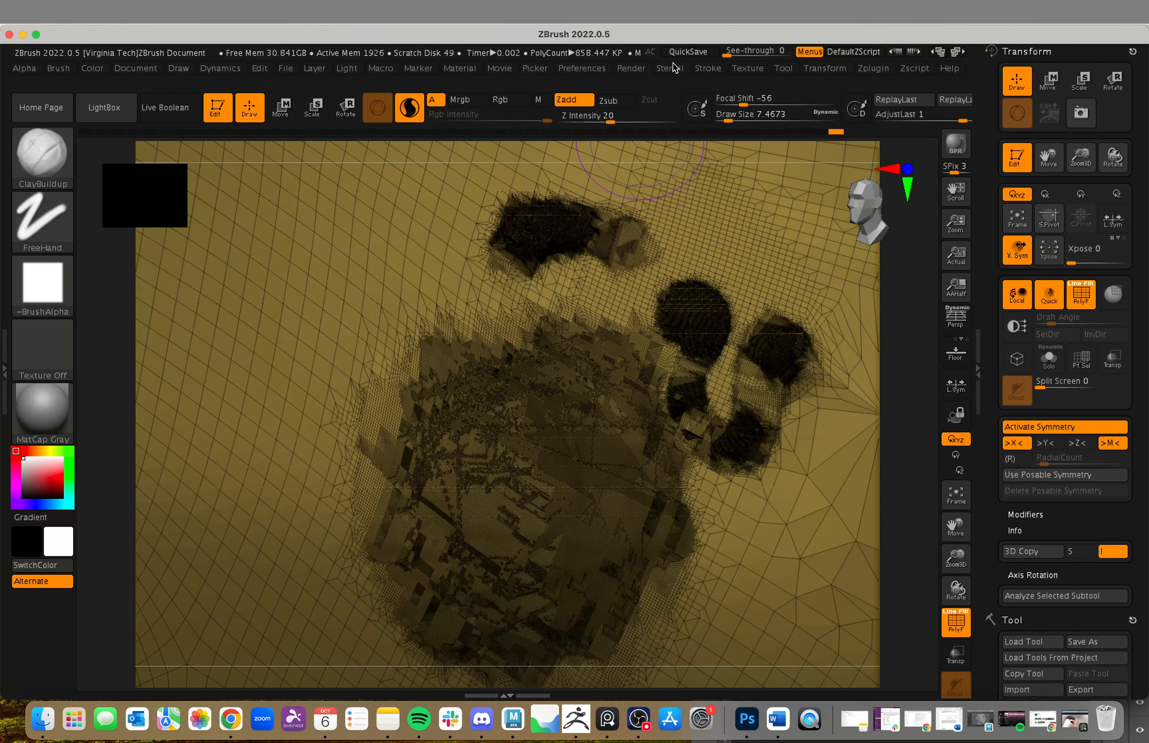
pyautogui.click(708, 68)
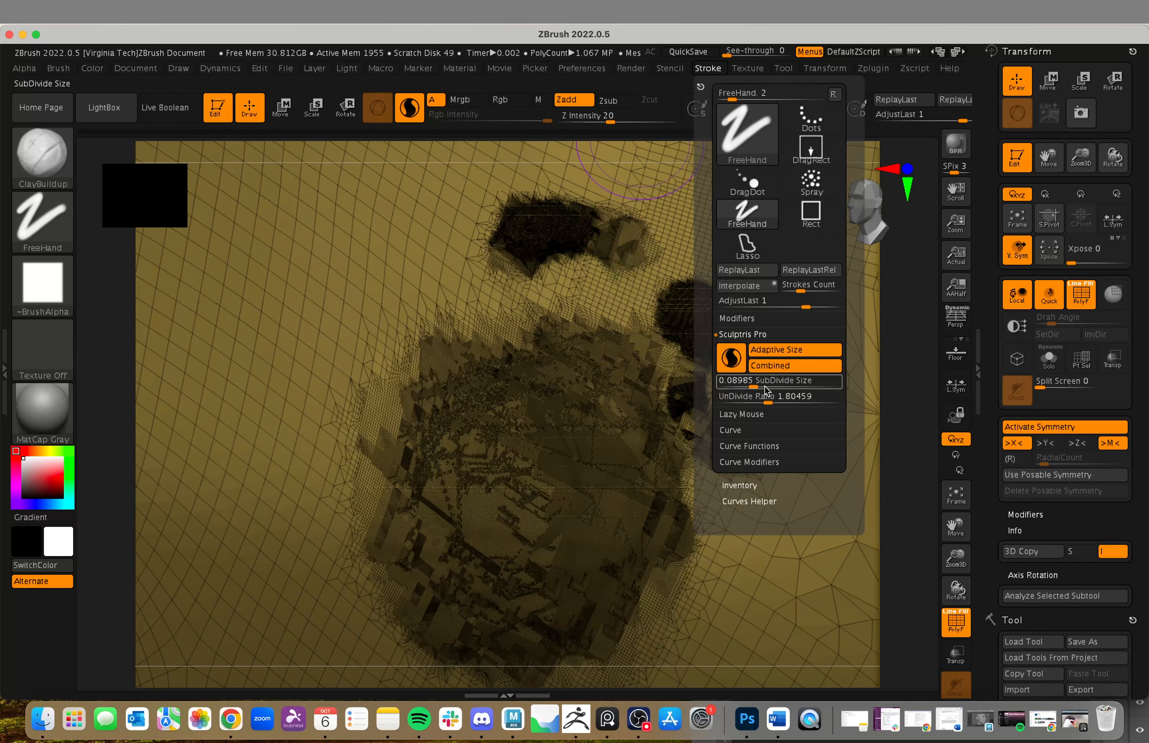
pyautogui.moveTo(676, 230)
pyautogui.mouseDown()
pyautogui.moveTo(733, 250)
pyautogui.moveTo(542, 288)
pyautogui.moveTo(303, 384)
pyautogui.moveTo(333, 409)
pyautogui.mouseUp()
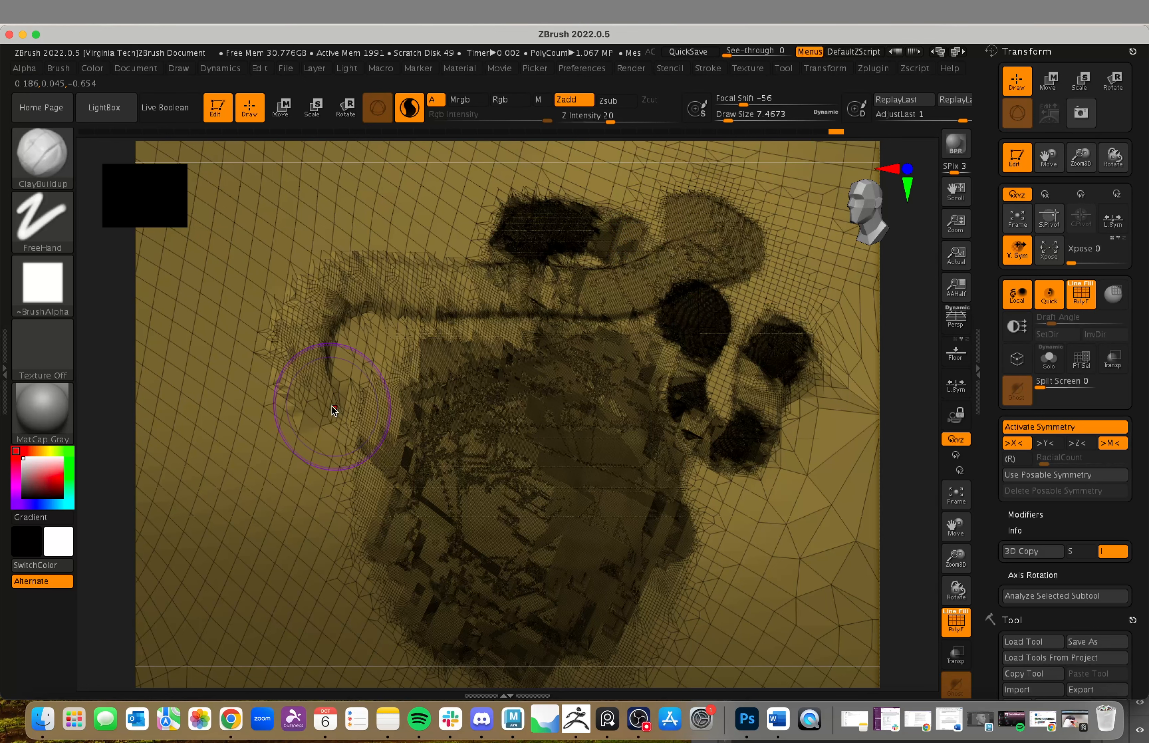
# - Frame the whole head and undo all the ClayBuildup test strokes back to the plain mask
pyautogui.press('f')
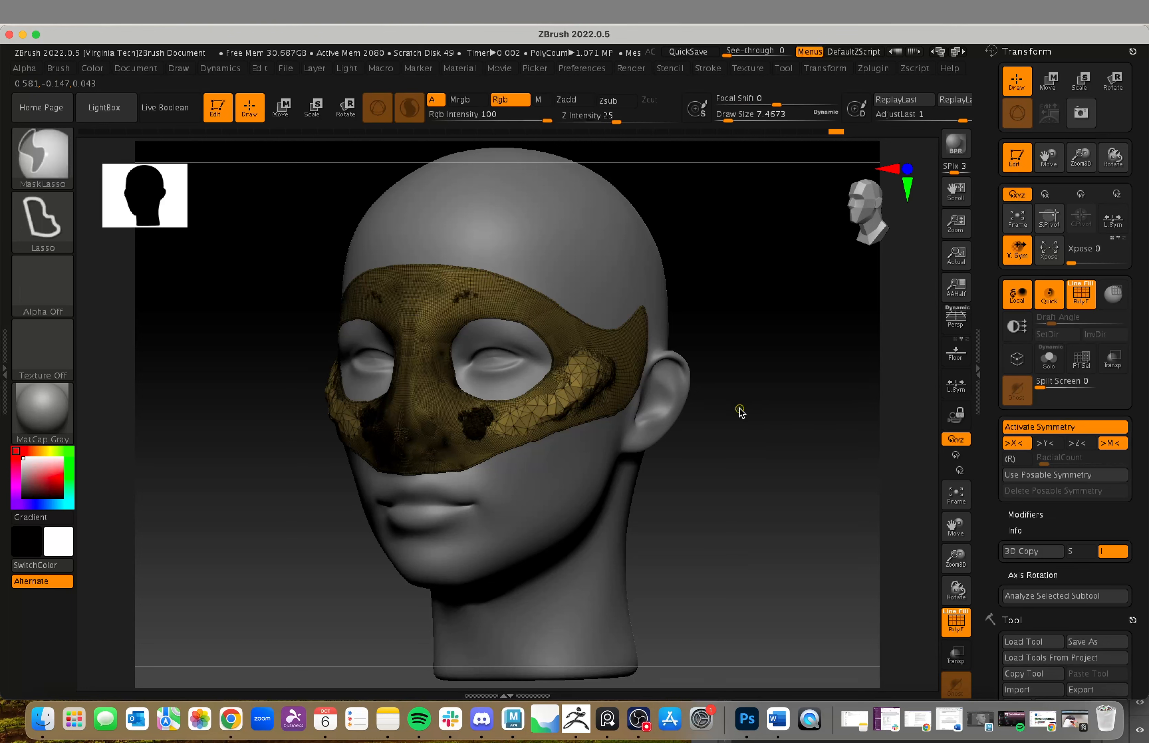
pyautogui.hotkey('ctrl', 'z')
pyautogui.hotkey('ctrl', 'z')
pyautogui.hotkey('ctrl', 'z')
pyautogui.hotkey('ctrl', 'z')
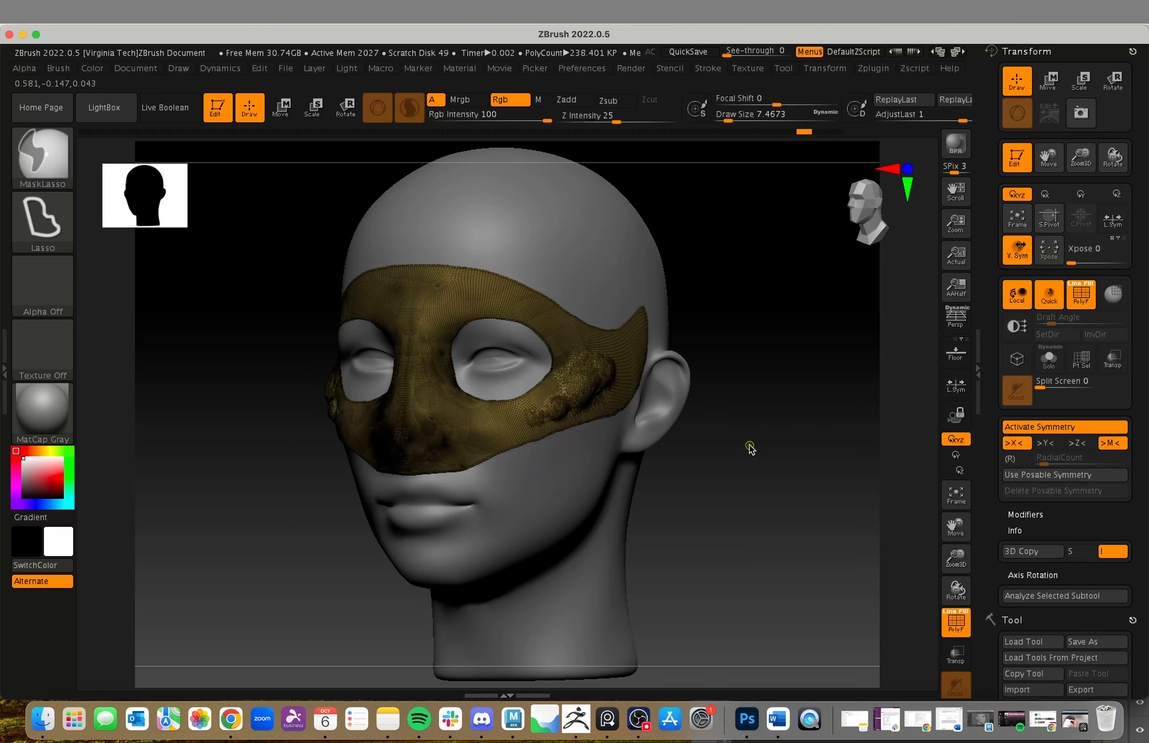
pyautogui.hotkey('ctrl', 'z')
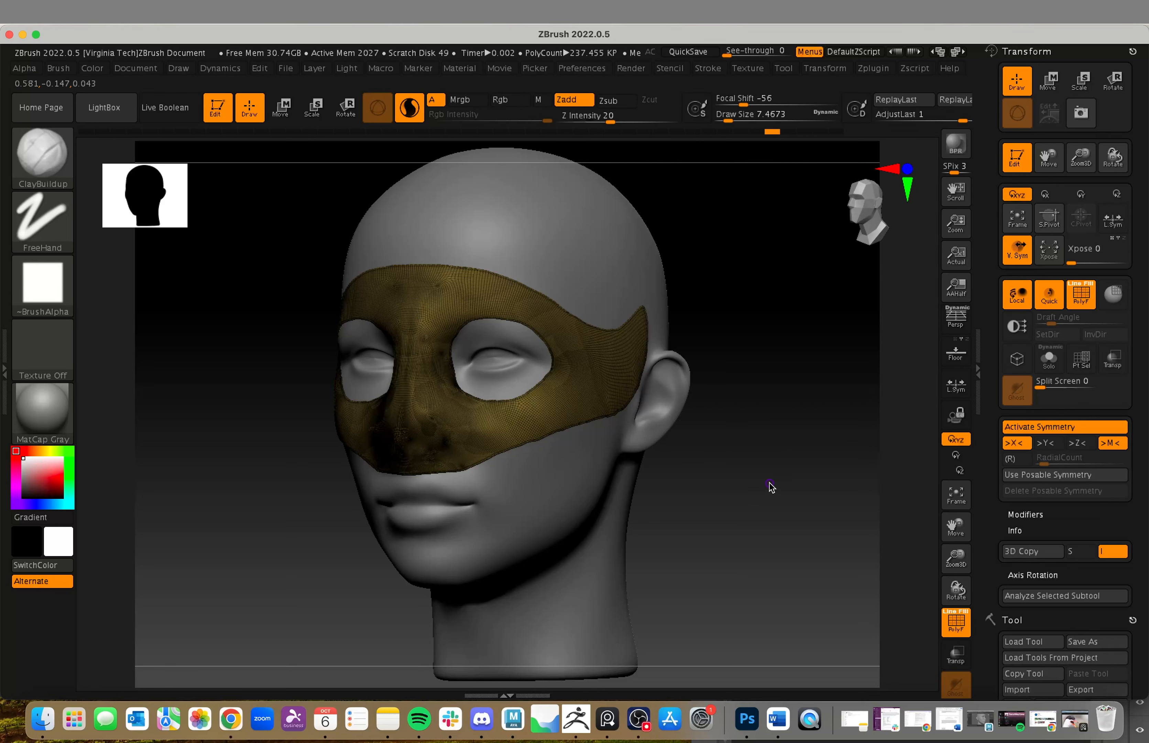
# - Turn the head to a side profile view of the mask and close the Transform palette
pyautogui.moveTo(759, 475); pyautogui.dragTo(739, 464)
pyautogui.moveTo(796, 464)
pyautogui.mouseDown()
pyautogui.moveTo(715, 481)
pyautogui.moveTo(793, 478)
pyautogui.moveTo(763, 488)
pyautogui.mouseUp()
pyautogui.keyDown('alt'); pyautogui.moveTo(333, 508); pyautogui.dragTo(377, 404); pyautogui.keyUp('alt')
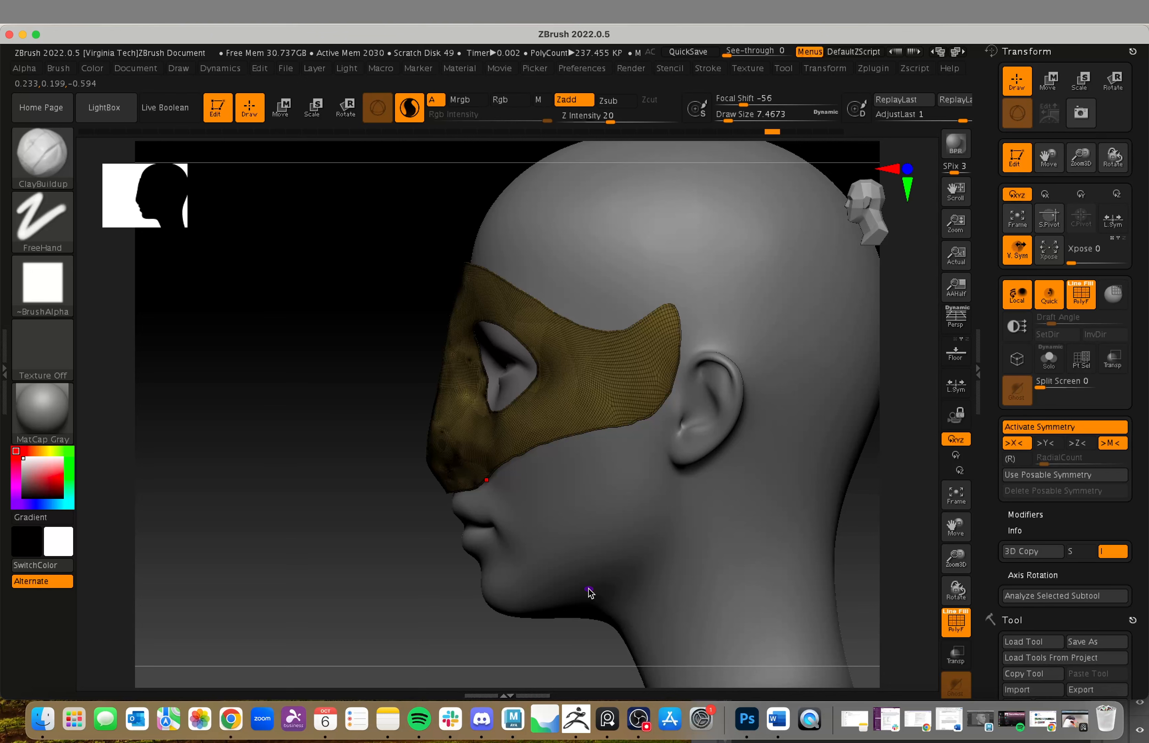
pyautogui.click(1132, 53)
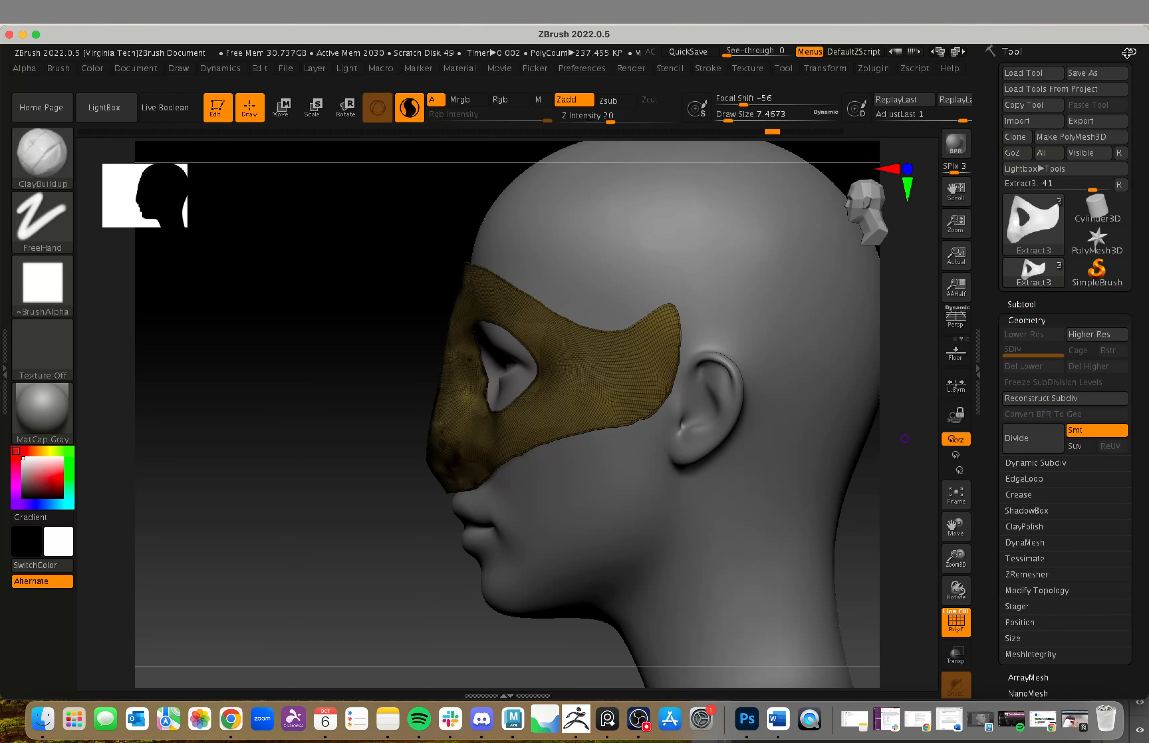
pyautogui.moveTo(323, 428)
pyautogui.keyDown('shift'); pyautogui.mouseDown()
pyautogui.moveTo(288, 411)
pyautogui.moveTo(325, 402)
pyautogui.mouseUp(); pyautogui.keyUp('shift')
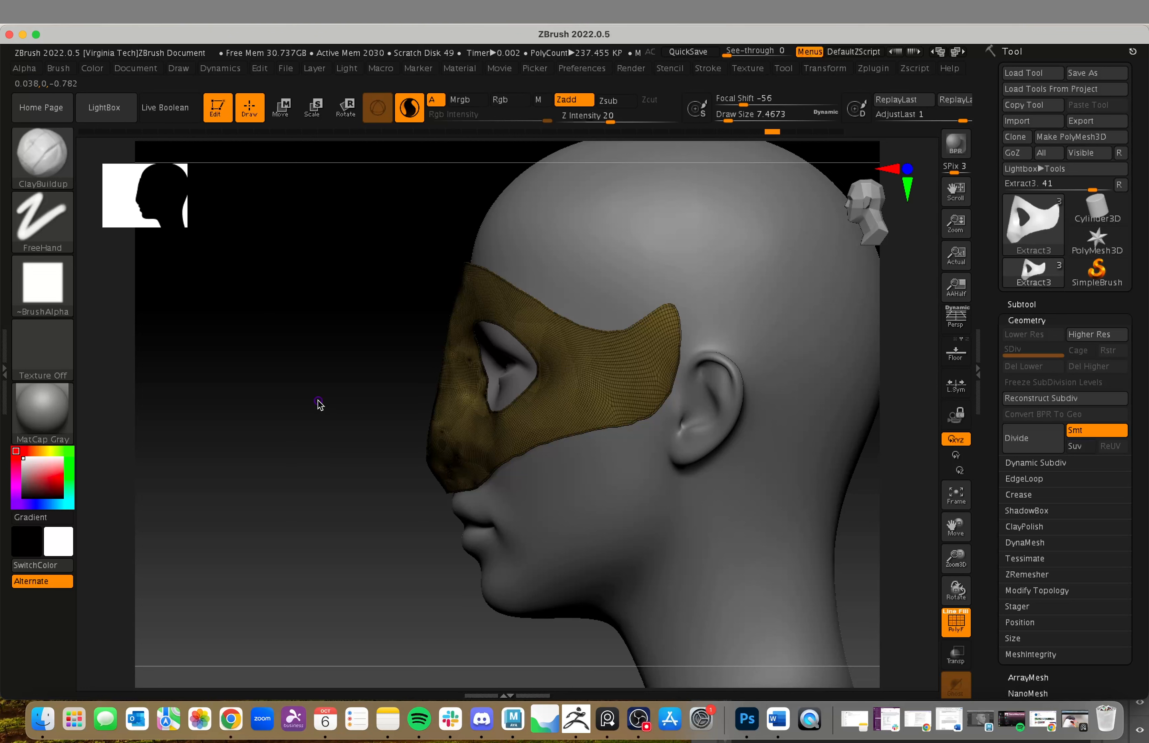